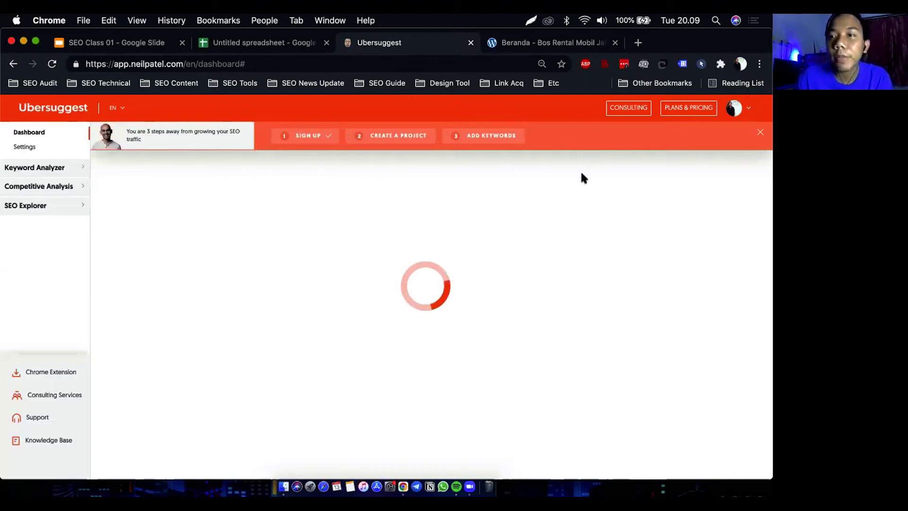
# Open the Keyword Overview tool in Ubersuggest's Keyword Analyzer section
pyautogui.click(735, 108)
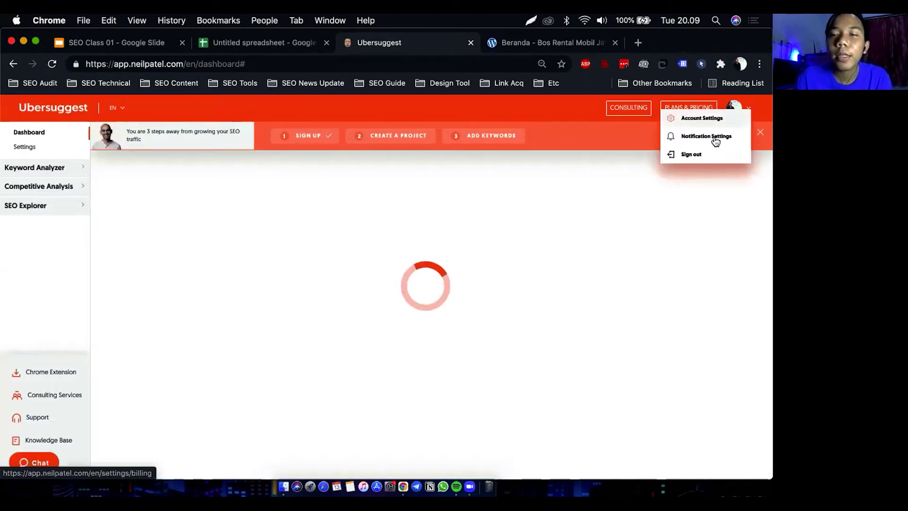
pyautogui.moveTo(741, 115)
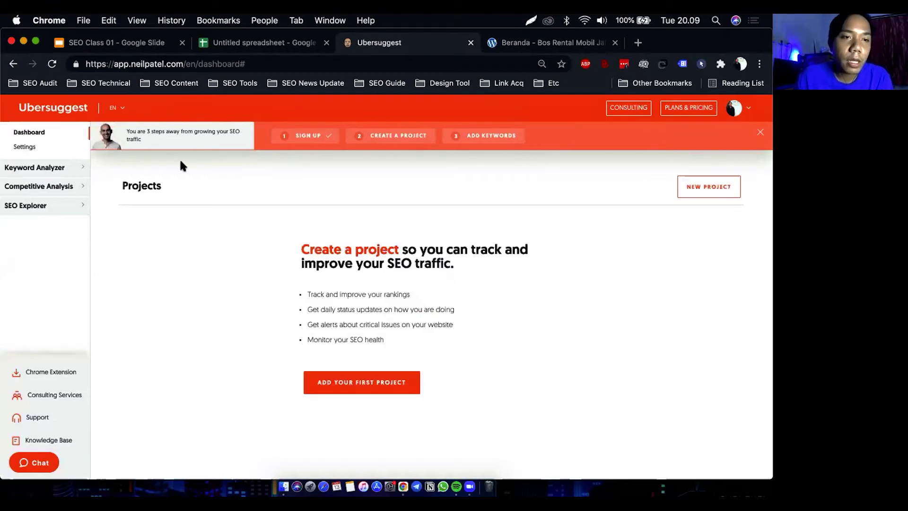
pyautogui.click(40, 169)
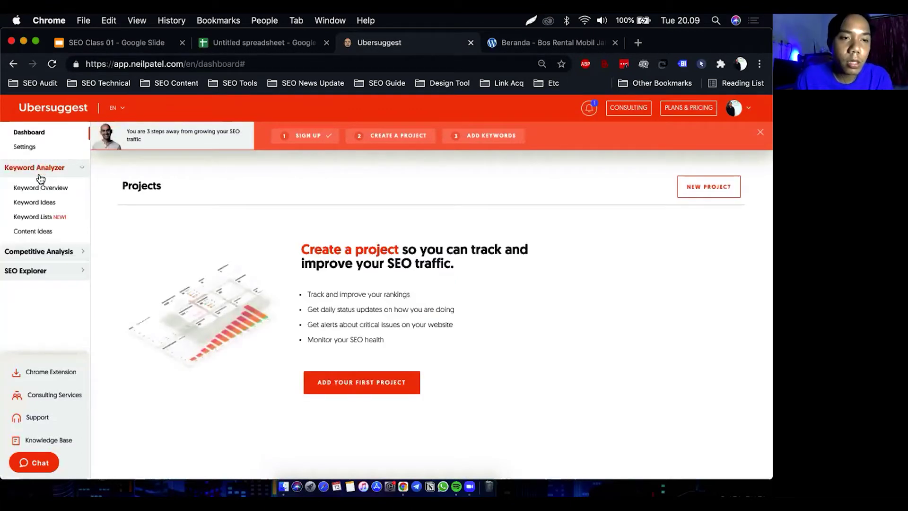
pyautogui.click(43, 188)
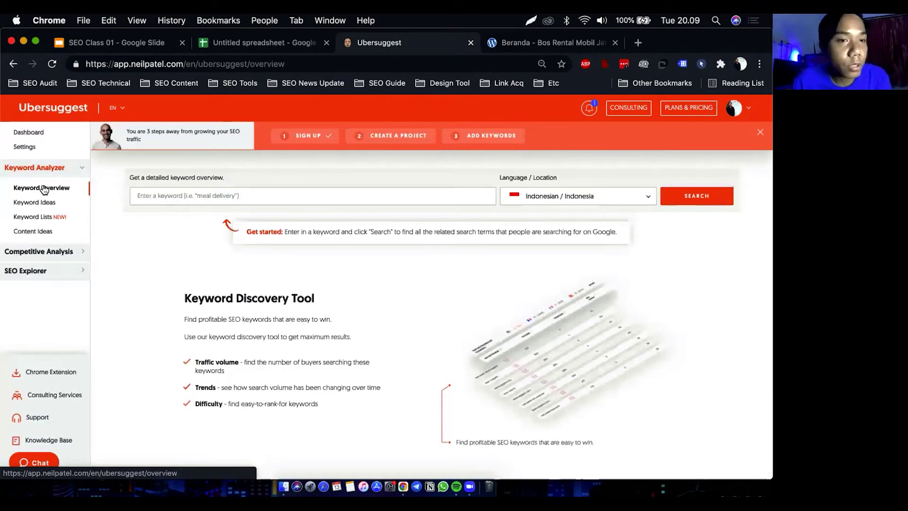
pyautogui.click(45, 252)
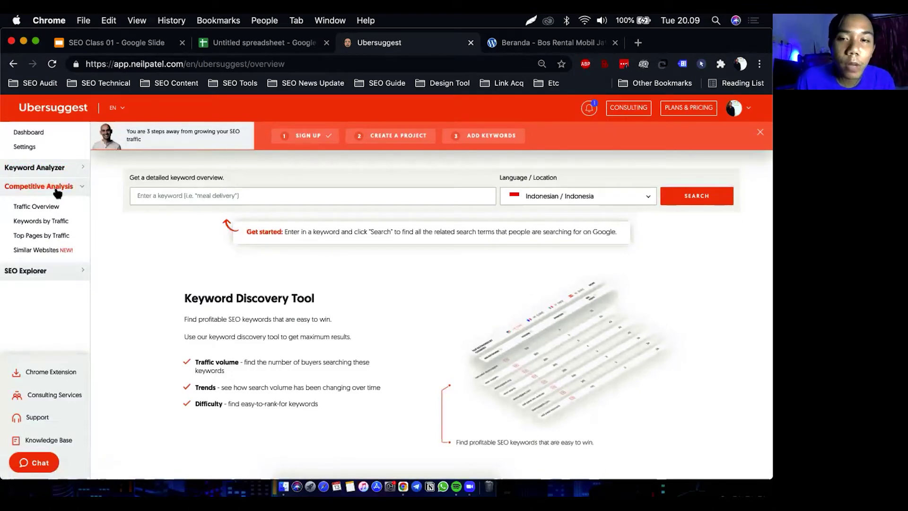
pyautogui.click(47, 169)
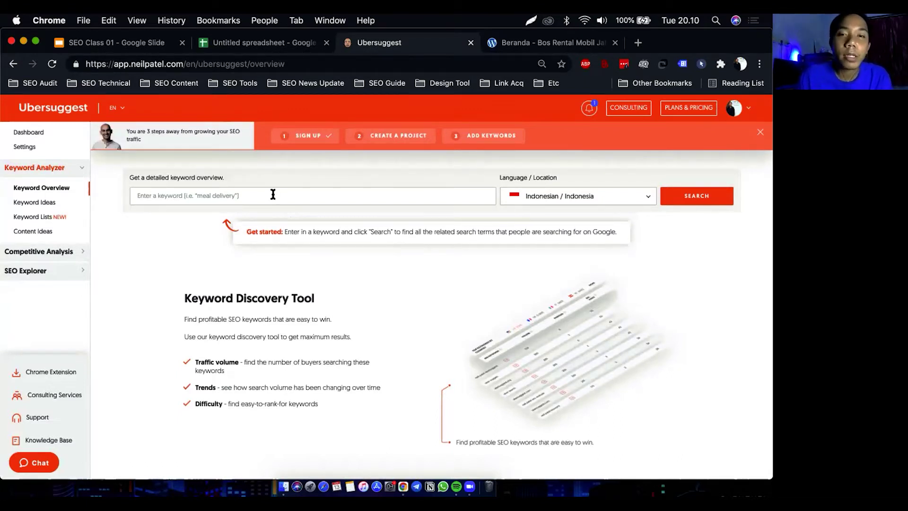
# Switch to the Google Sheets spreadsheet and add a new sheet after Ideas Content
pyautogui.click(256, 45)
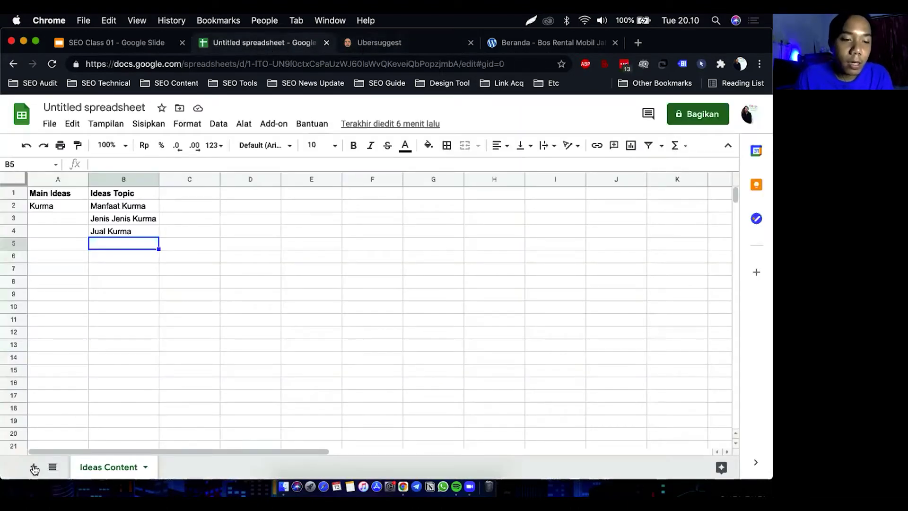
pyautogui.click(33, 469)
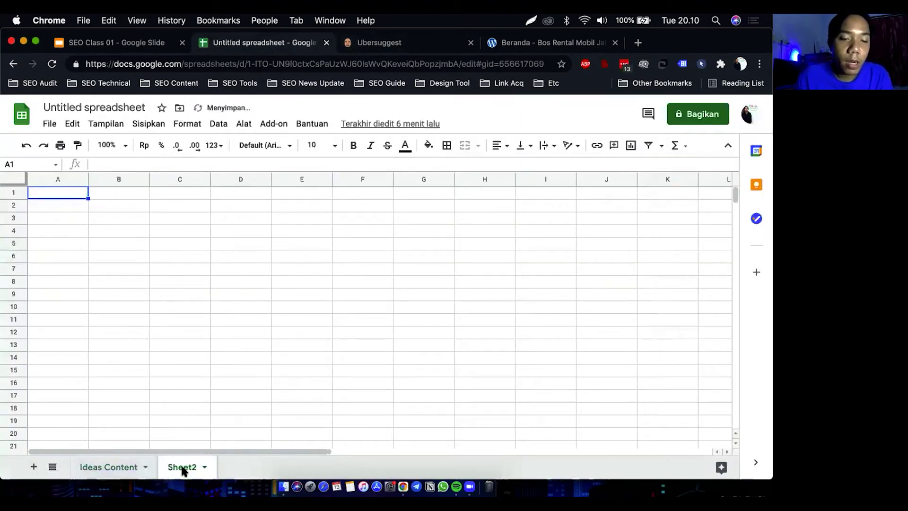
pyautogui.doubleClick(182, 468)
# Enter the header "Main Keyword" in cell A1 of the new sheet
pyautogui.click(196, 207)
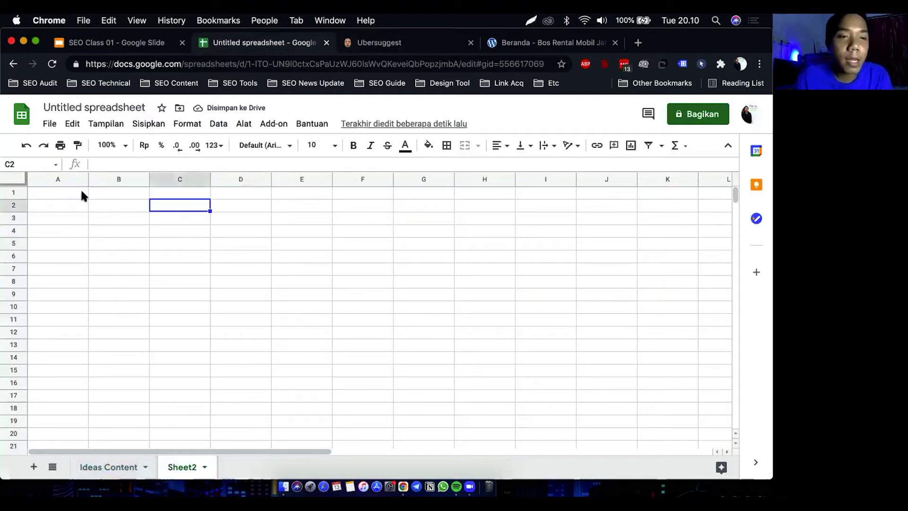
pyautogui.press('Up')
pyautogui.press('Left')
pyautogui.press('Left')
pyautogui.write('Main ')
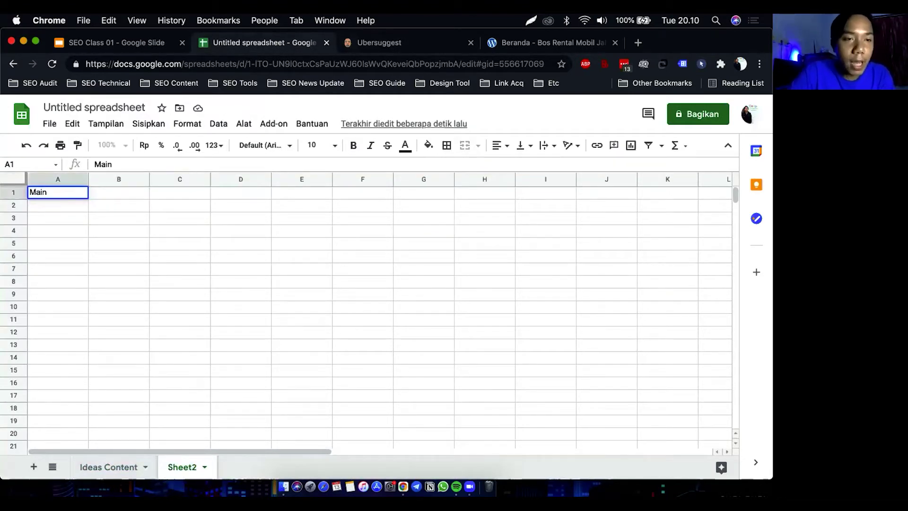
pyautogui.write('Keyword')
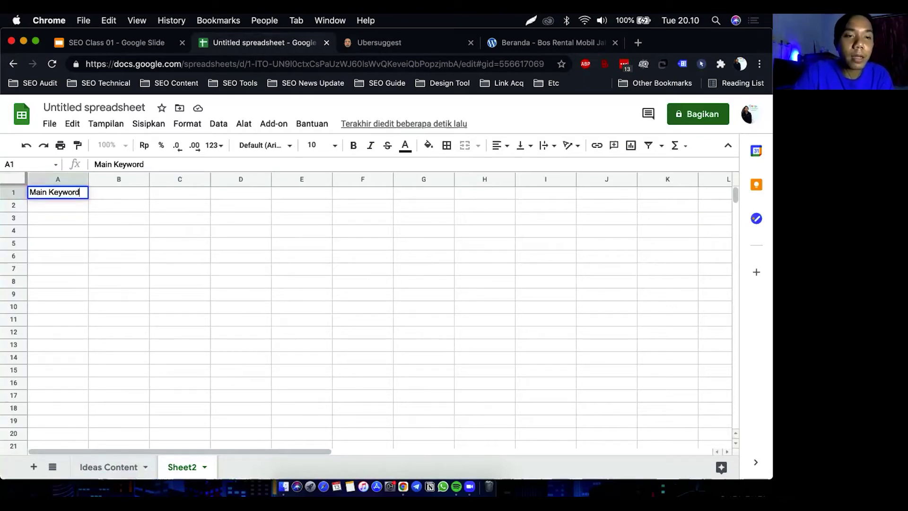
pyautogui.press('Return')
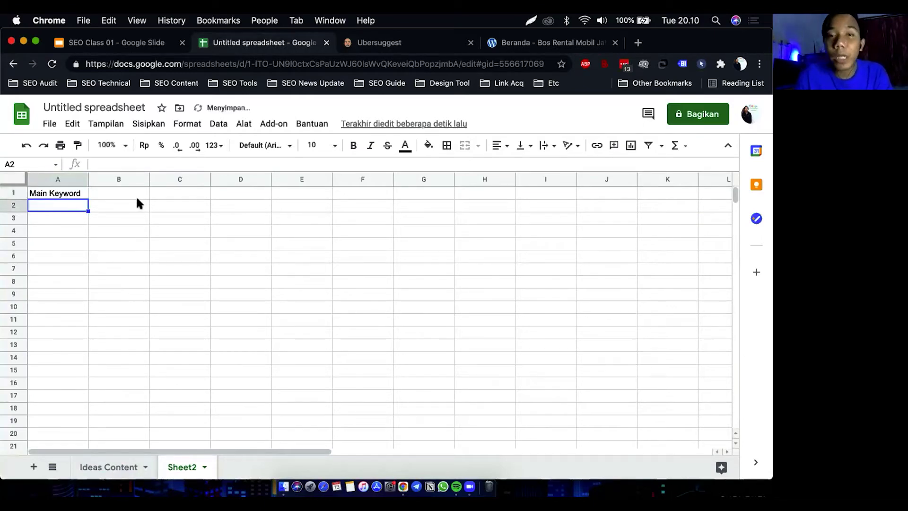
# Enter the header "Volume Search" in cell B1, beside the Main Keyword header
pyautogui.click(111, 192)
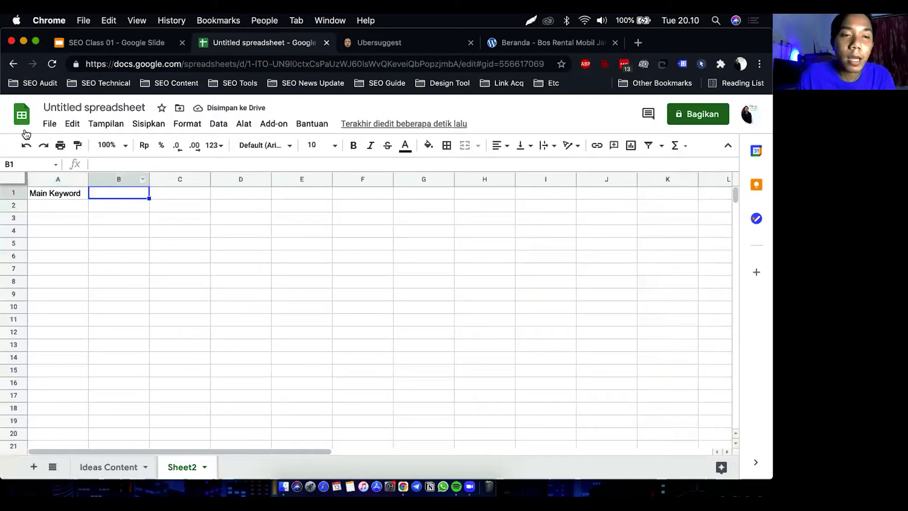
pyautogui.click(66, 204)
pyautogui.click(97, 192)
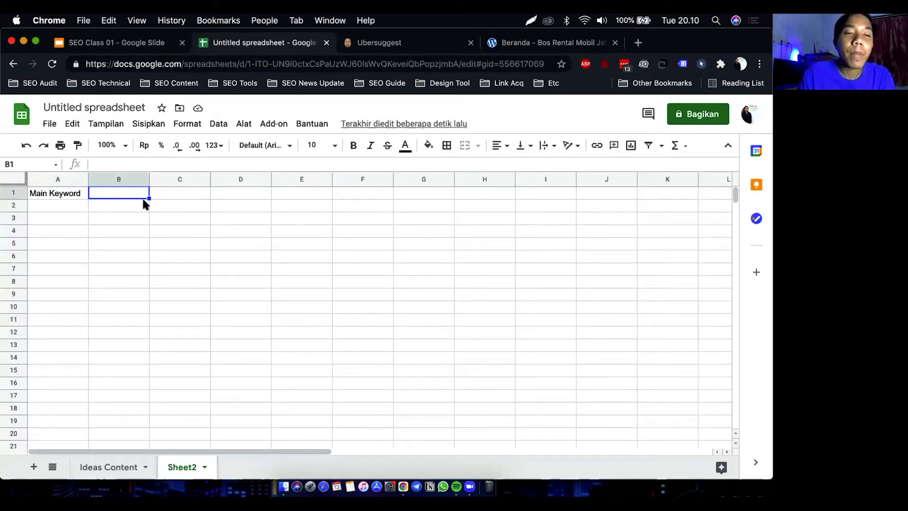
pyautogui.write('Volume ')
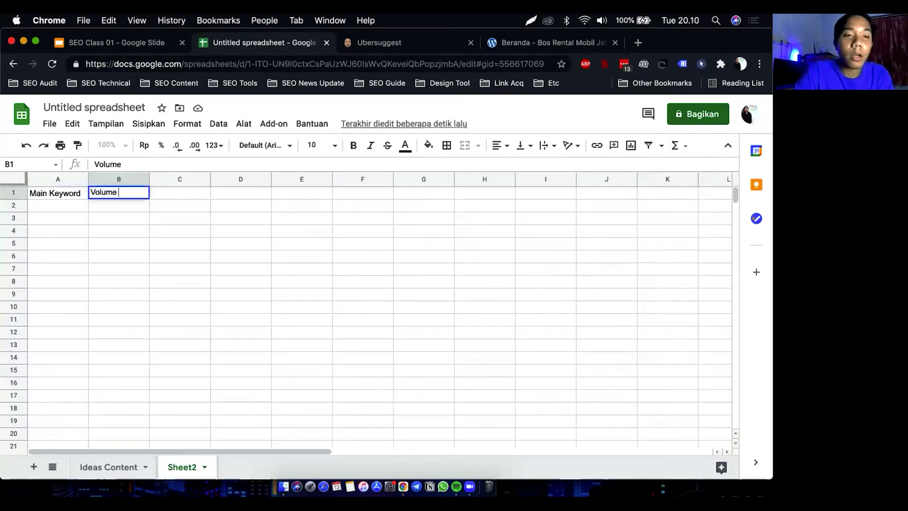
pyautogui.write('Search')
pyautogui.press('Tab')
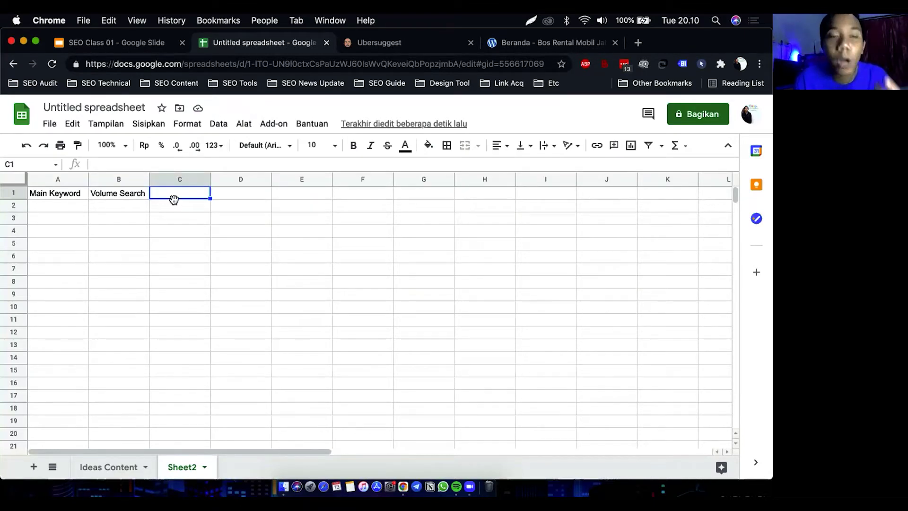
# Enter the header "Keyword Difficulty" in cell C1 and fit column C's width to its text
pyautogui.write('Keywo')
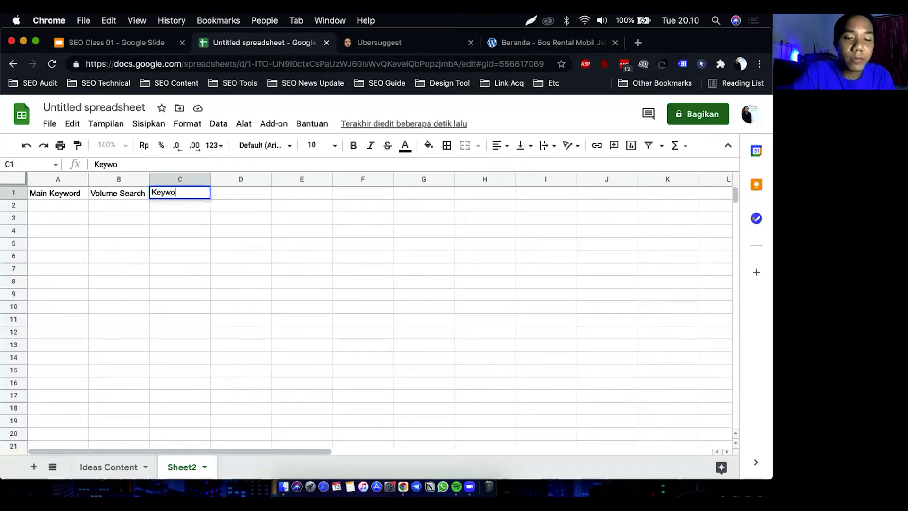
pyautogui.write('rd Diffic')
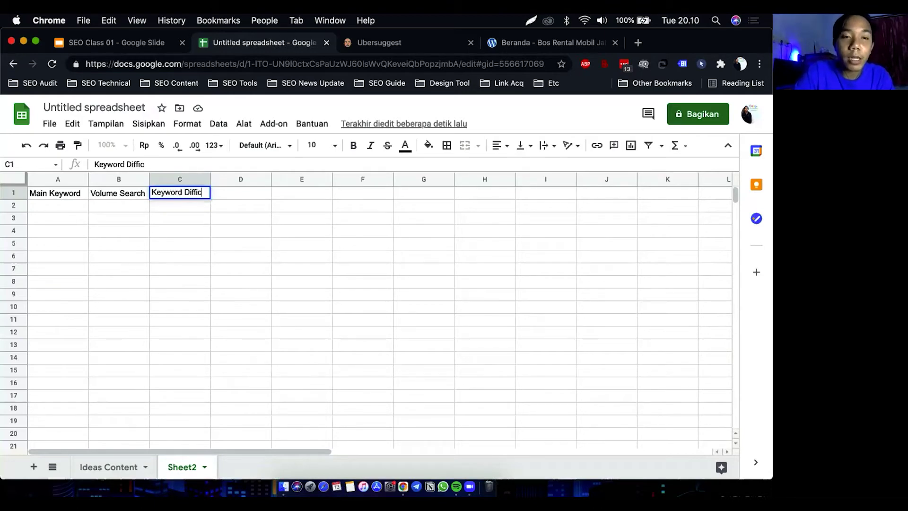
pyautogui.write('ulty')
pyautogui.press('Tab')
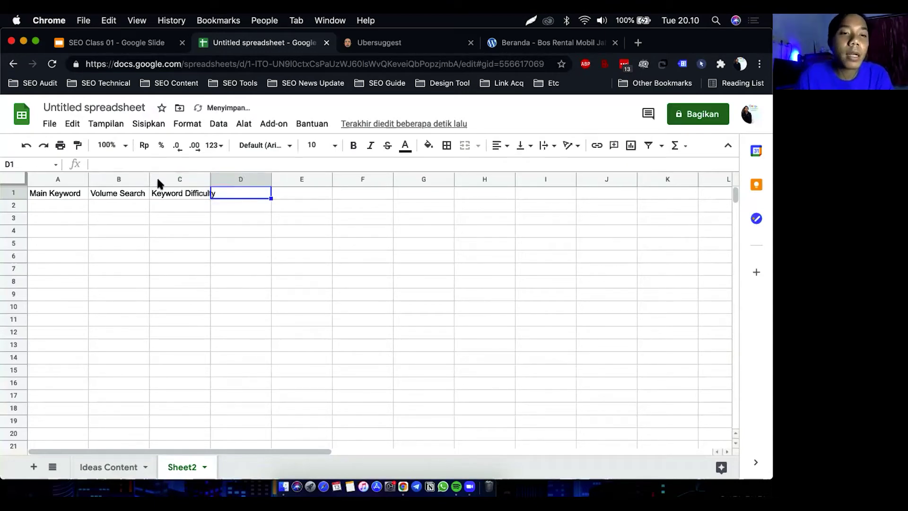
pyautogui.doubleClick(211, 176)
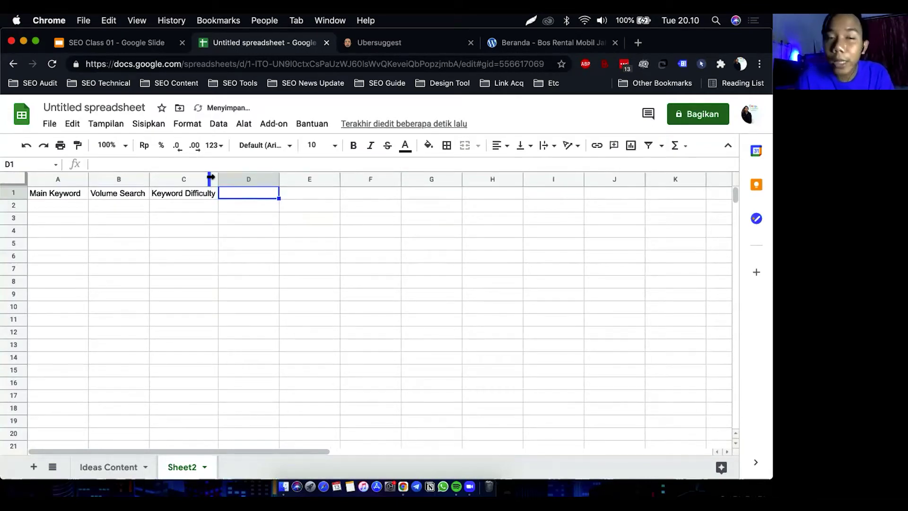
# Enter the header "Secondary Keyword" in cell D1 and fit column D's width to its text
pyautogui.write('Secondary Keyword')
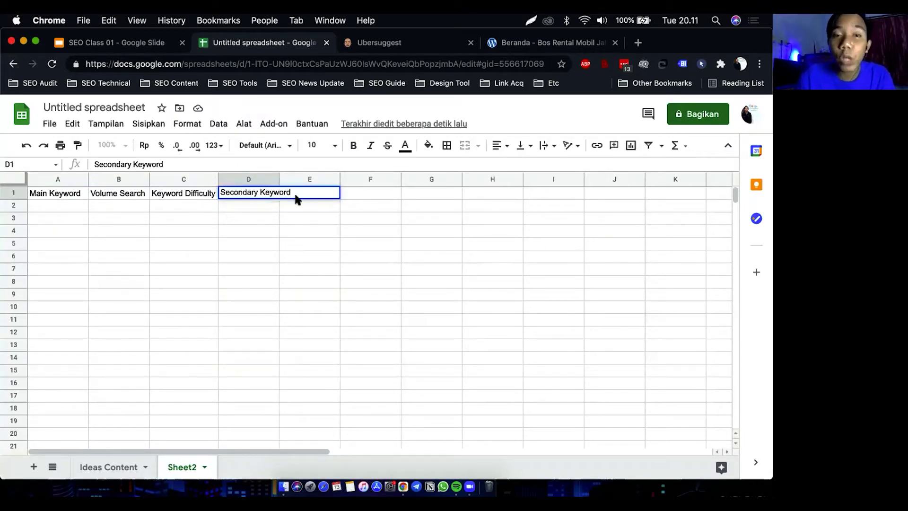
pyautogui.click(269, 228)
pyautogui.doubleClick(278, 180)
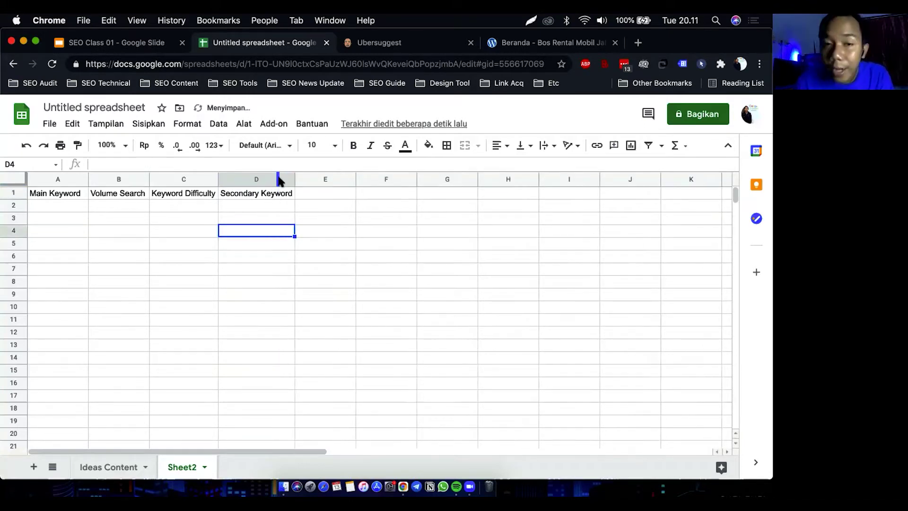
# Enter the header "Volume Searc" in cell E1 for the secondary keyword
pyautogui.click(335, 194)
pyautogui.write('Volume Search')
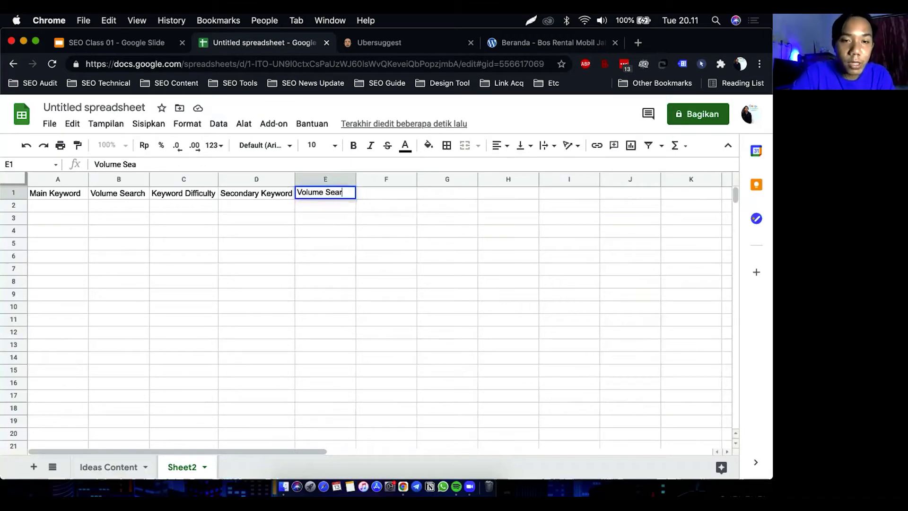
pyautogui.press('Tab')
# Enter the header "Keyword Difficulty" in cell F1 and fit column F's width to its text
pyautogui.write('Keyword')
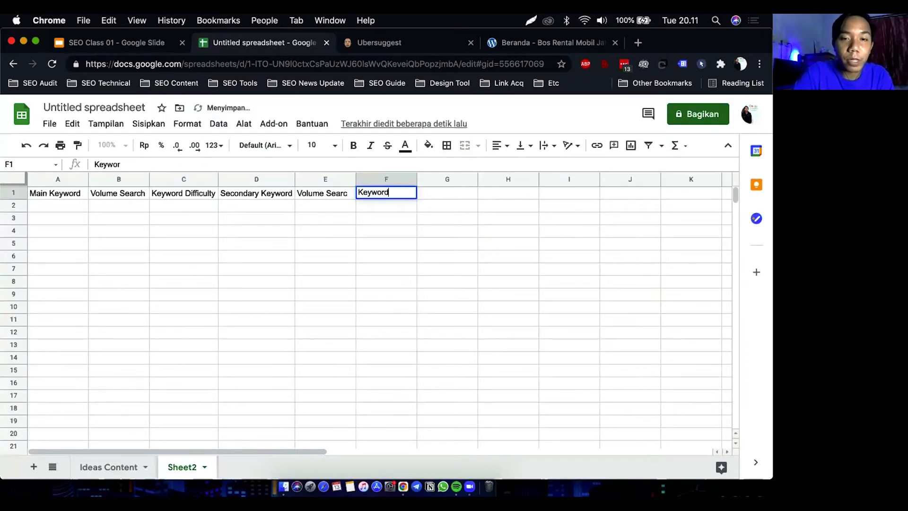
pyautogui.write(' Difficulty')
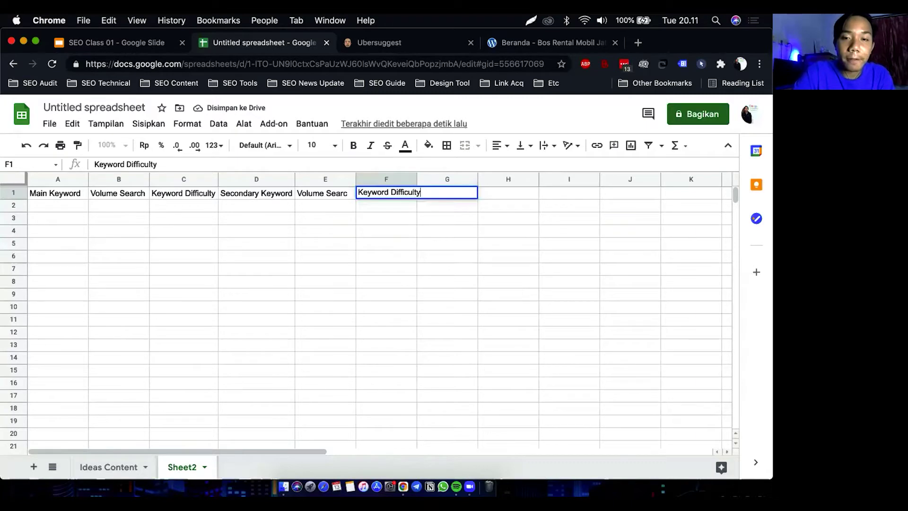
pyautogui.press('Return')
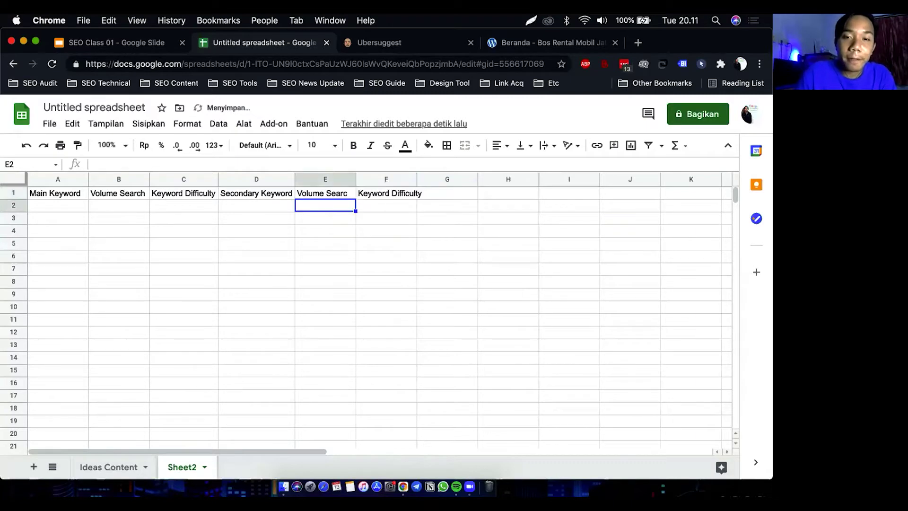
pyautogui.doubleClick(409, 181)
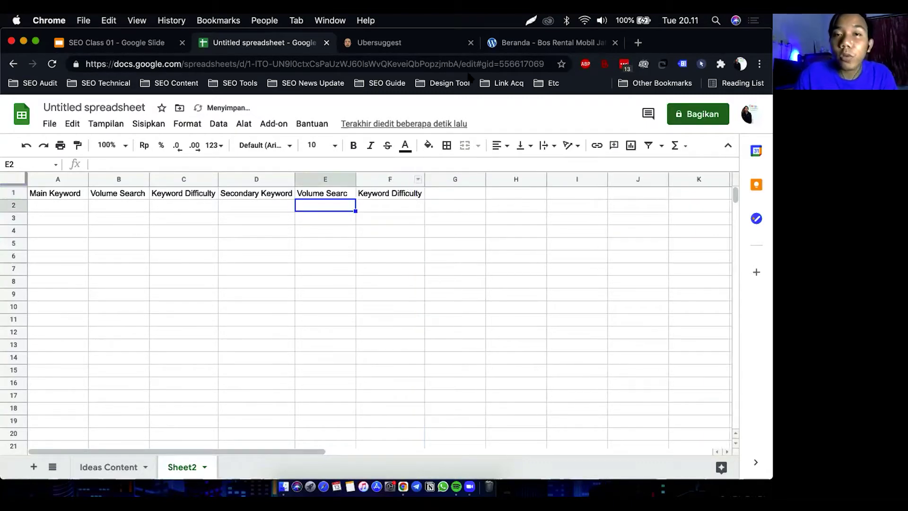
# Switch to Ubersuggest, search the keyword overview for "rental mobil jakarta" with Indonesian / Indonesia, and review the metrics, keyword ideas and content ideas
pyautogui.click(432, 42)
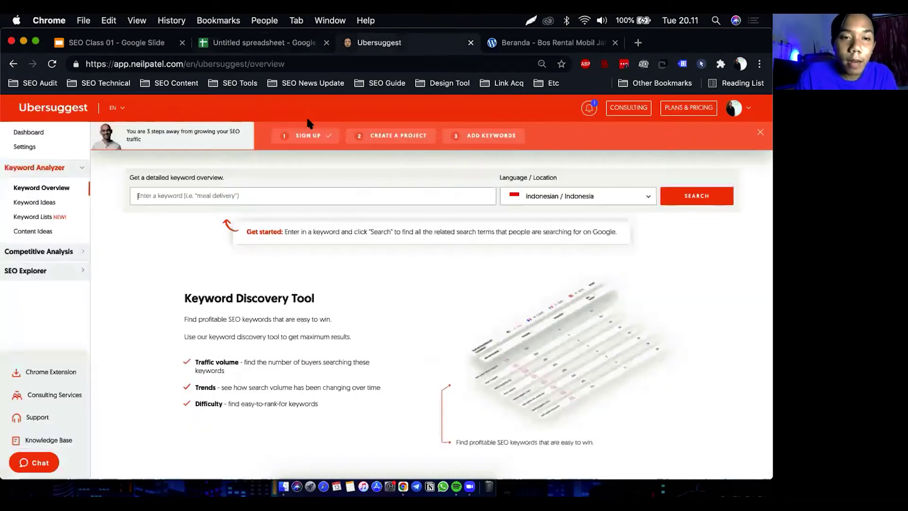
pyautogui.click(275, 196)
pyautogui.write('renta')
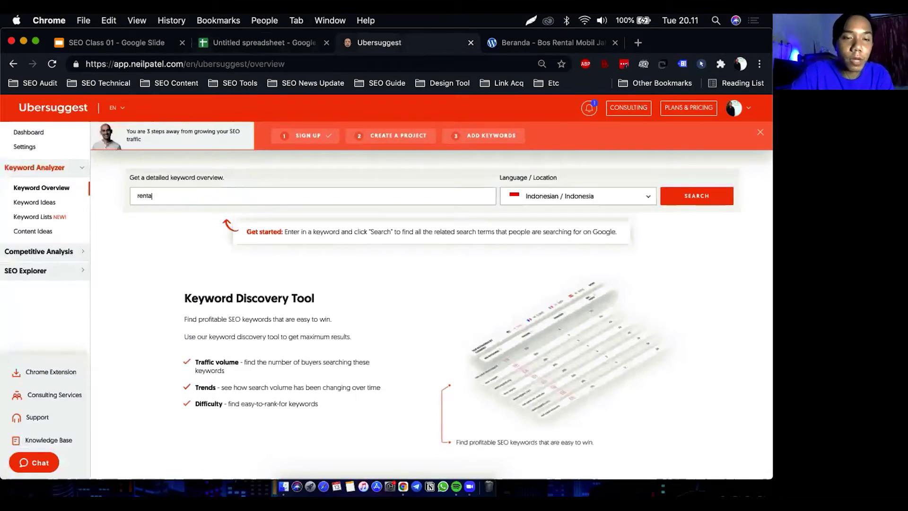
pyautogui.write('l mob')
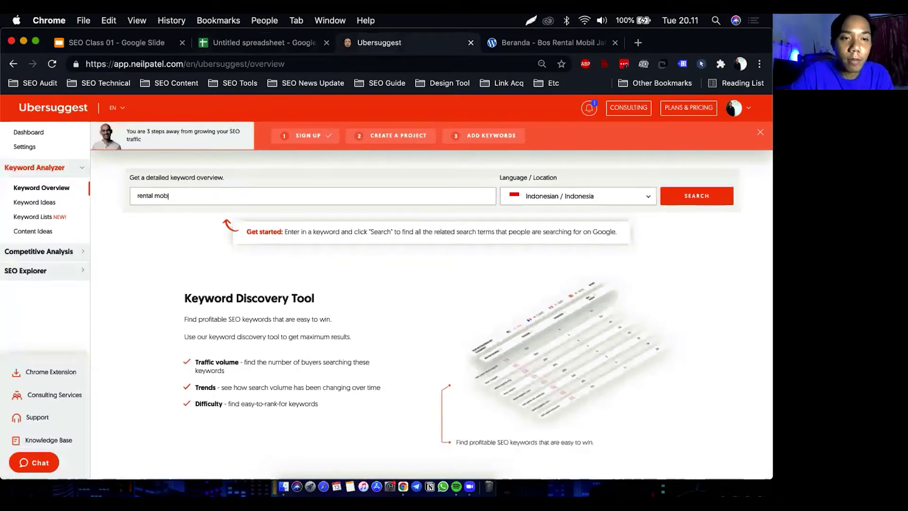
pyautogui.write('il jakarta')
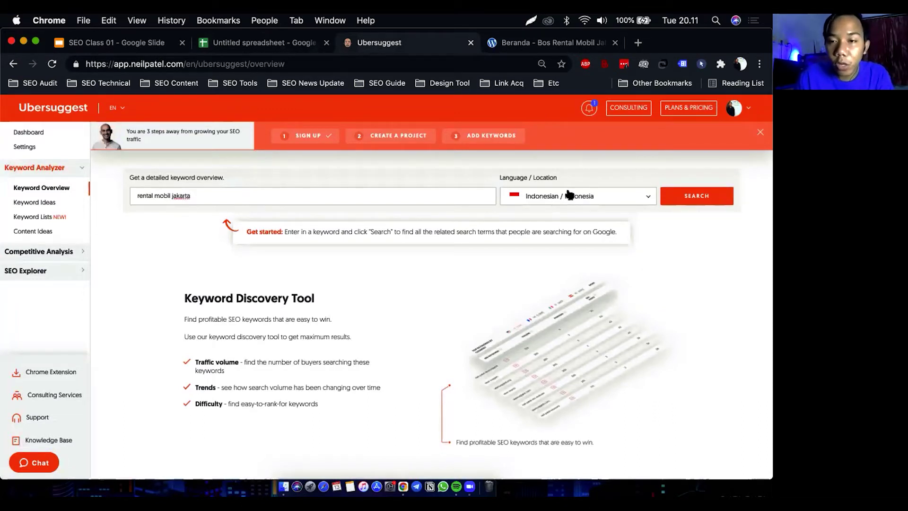
pyautogui.click(585, 207)
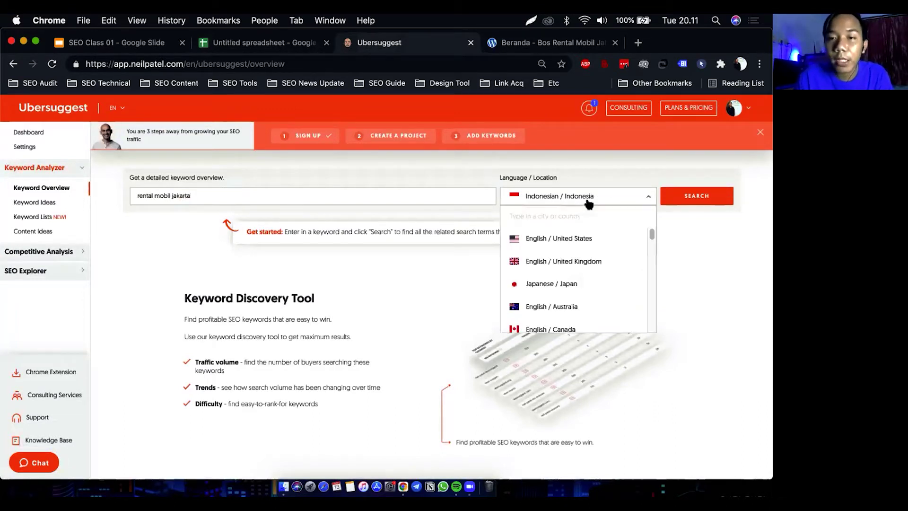
pyautogui.click(699, 198)
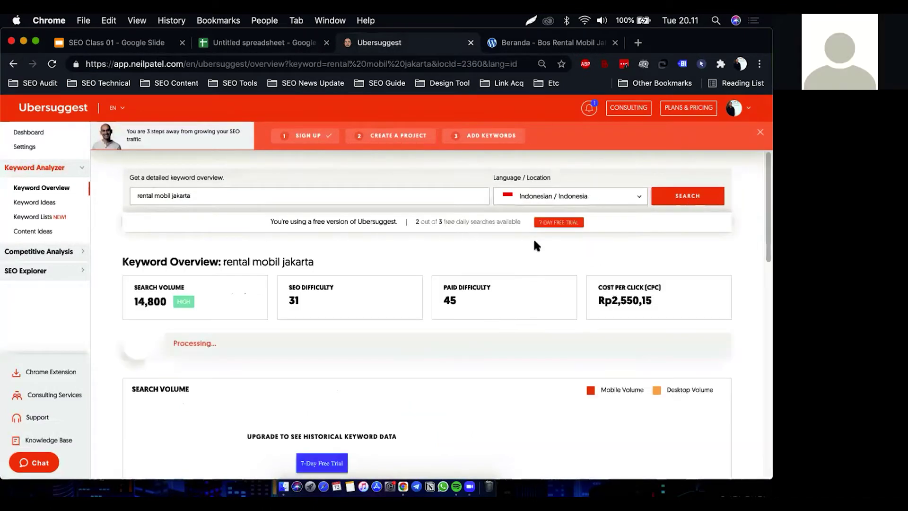
pyautogui.scroll(-3, 367, 267)
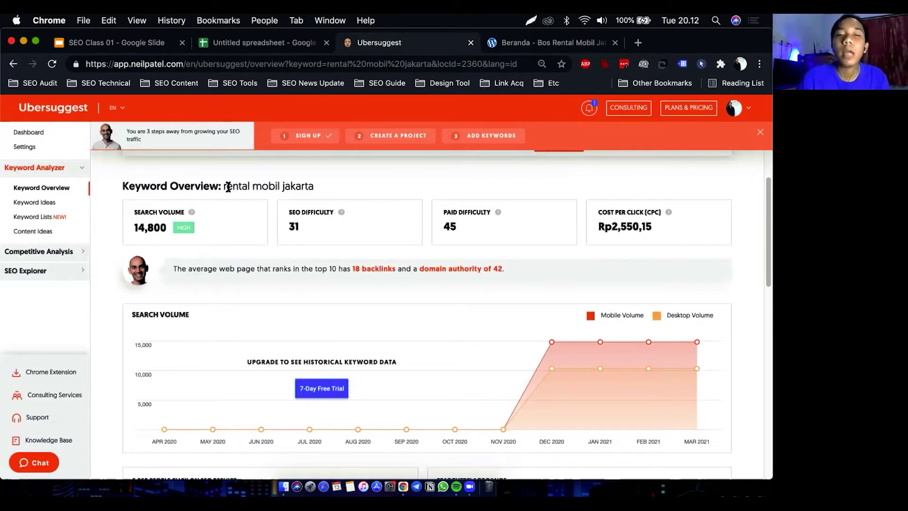
pyautogui.scroll(-15, 253, 277)
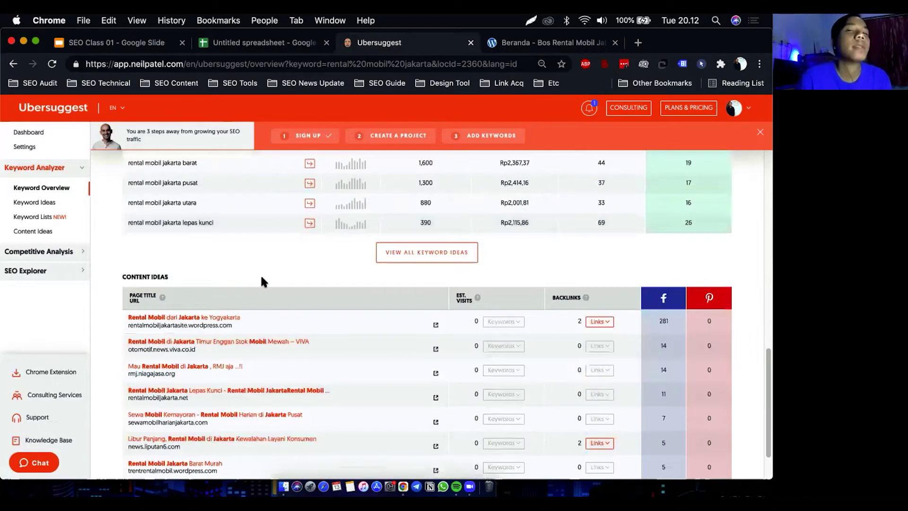
# Copy the keyword "rental mobil jakarta" from the Ubersuggest overview and paste it into cell A2 of the Google Sheets spreadsheet
pyautogui.scroll(15, 268, 275)
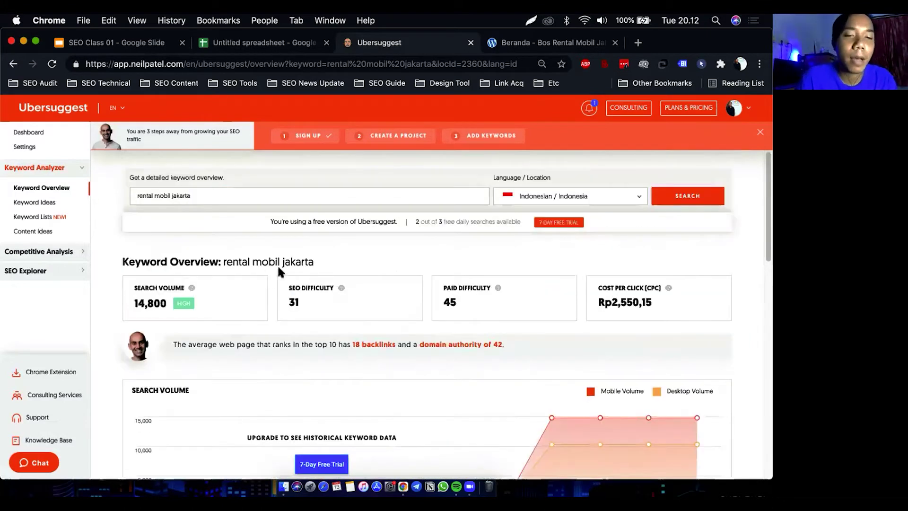
pyautogui.moveTo(224, 261); pyautogui.dragTo(313, 260)
pyautogui.press('super+c')
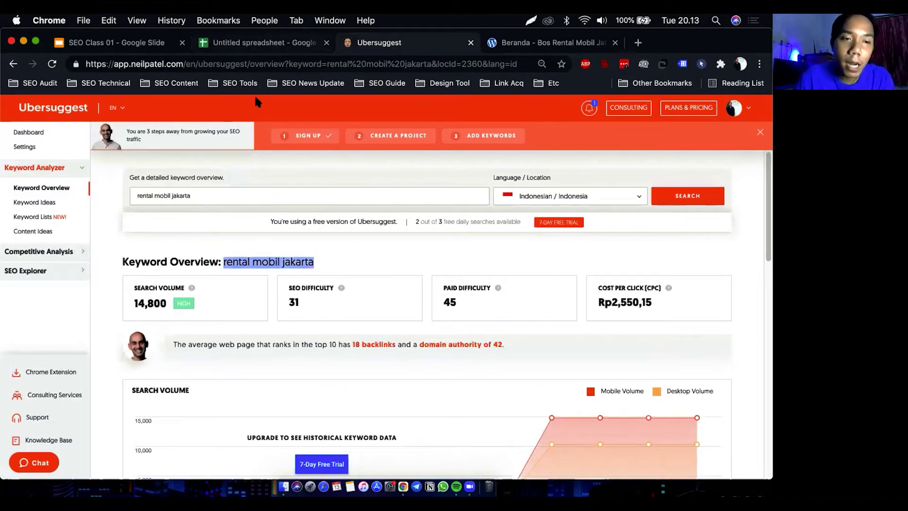
pyautogui.click(287, 45)
pyautogui.click(73, 207)
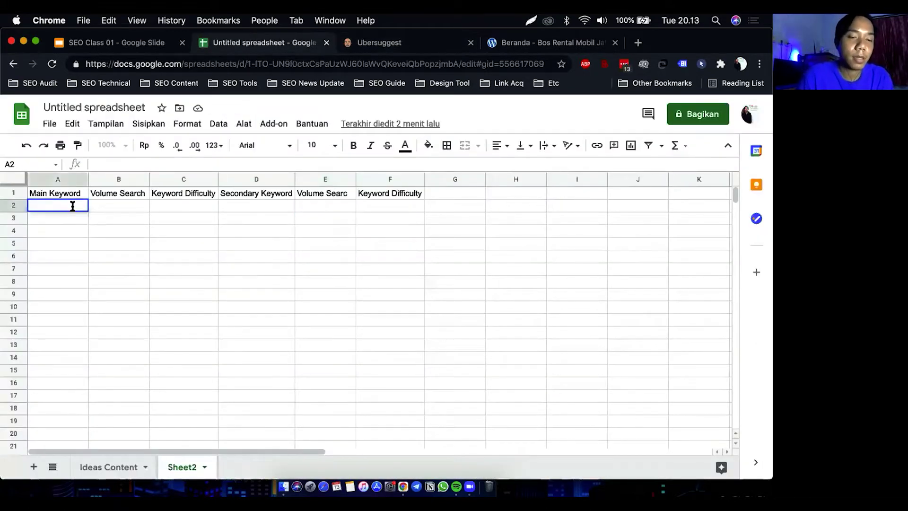
pyautogui.press('super+v')
pyautogui.press('Return')
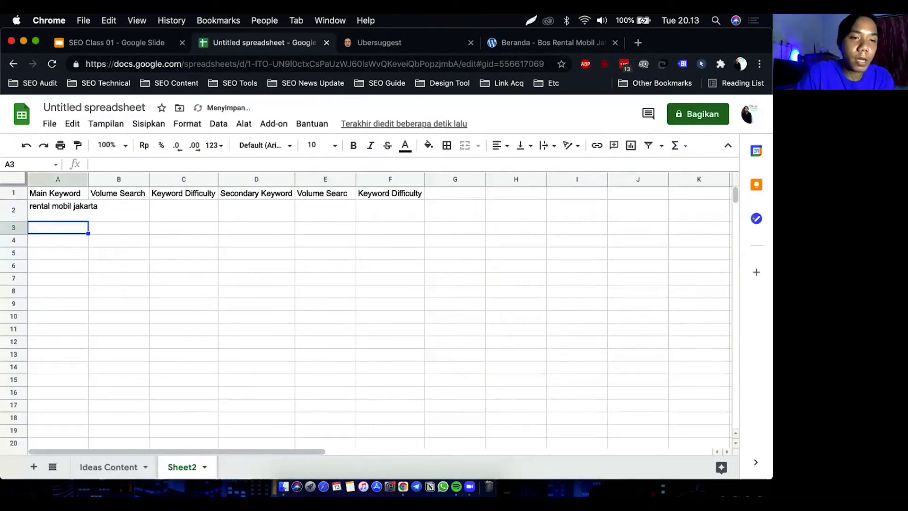
# Remove the trailing line break from the pasted keyword in cell A2
pyautogui.doubleClick(58, 208)
pyautogui.press('BackSpace')
pyautogui.press('Return')
pyautogui.click(73, 208)
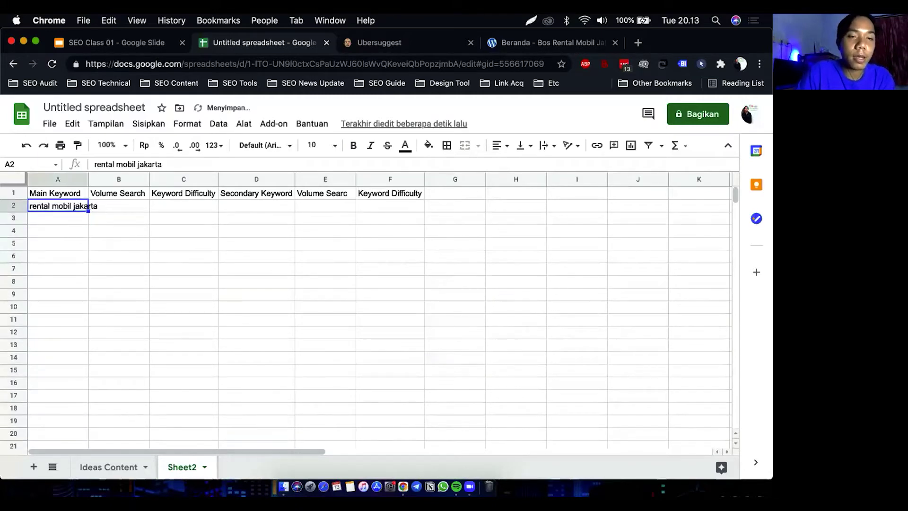
pyautogui.press('Tab')
# Make header row 1 bold and fit column A's width to its text
pyautogui.click(15, 189)
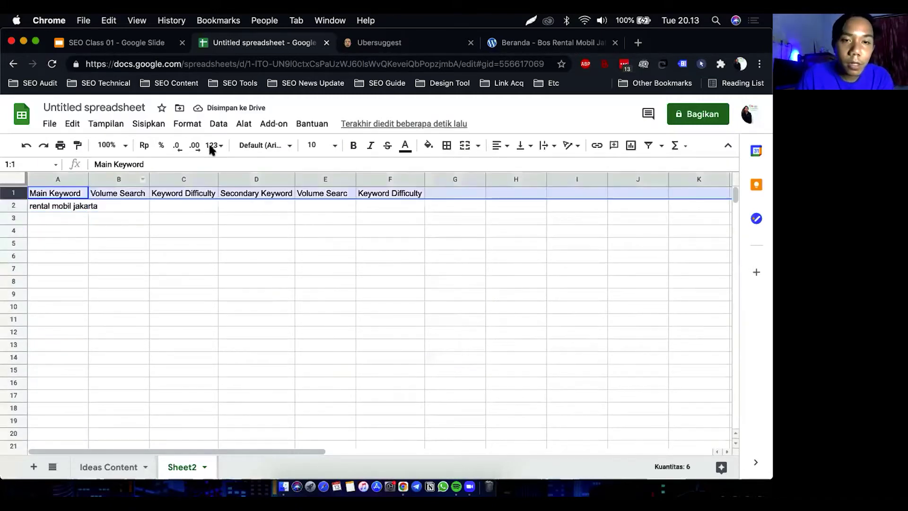
pyautogui.click(353, 145)
pyautogui.click(131, 208)
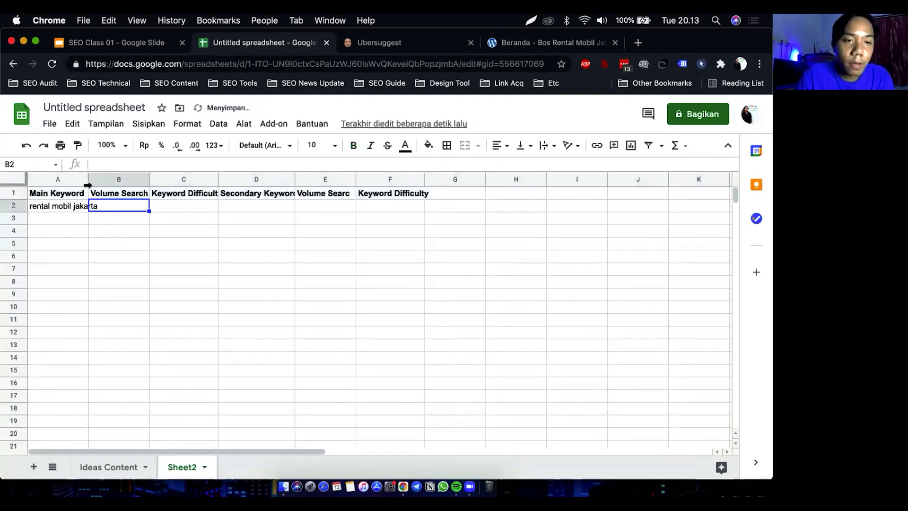
pyautogui.doubleClick(89, 179)
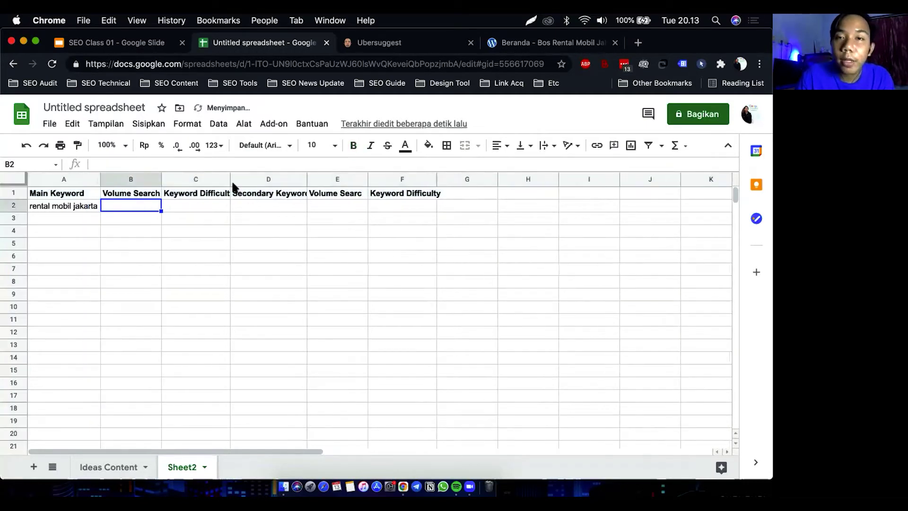
# Check the keyword's search volume in Ubersuggest and enter 14800 in cell B2 of the spreadsheet
pyautogui.click(453, 43)
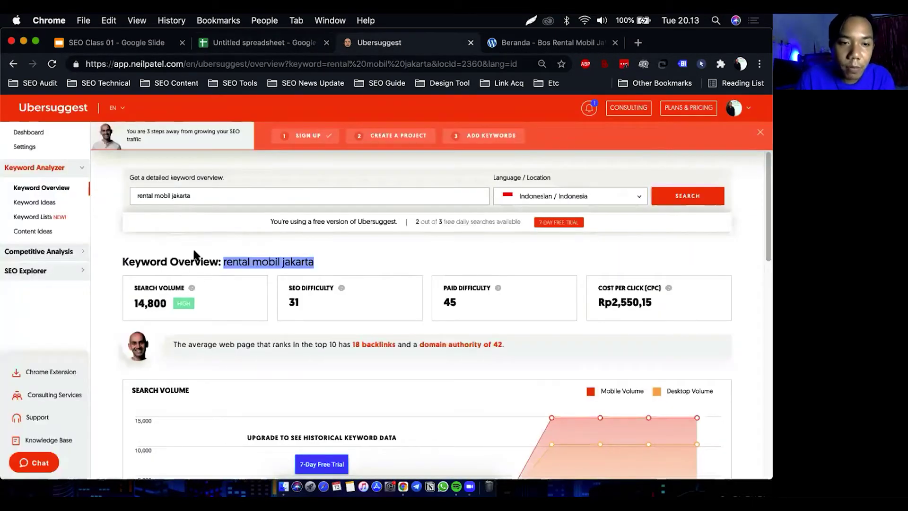
pyautogui.click(356, 123)
pyautogui.click(293, 45)
pyautogui.write('14800')
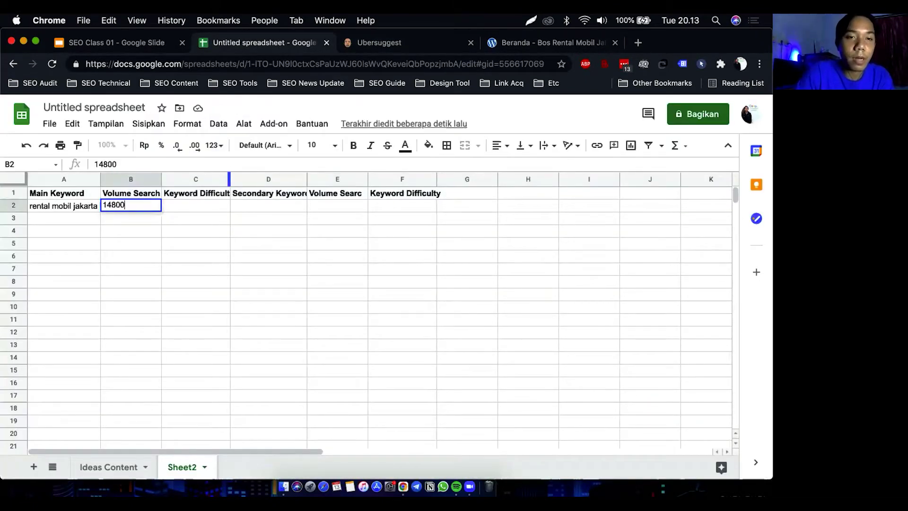
pyautogui.press('Tab')
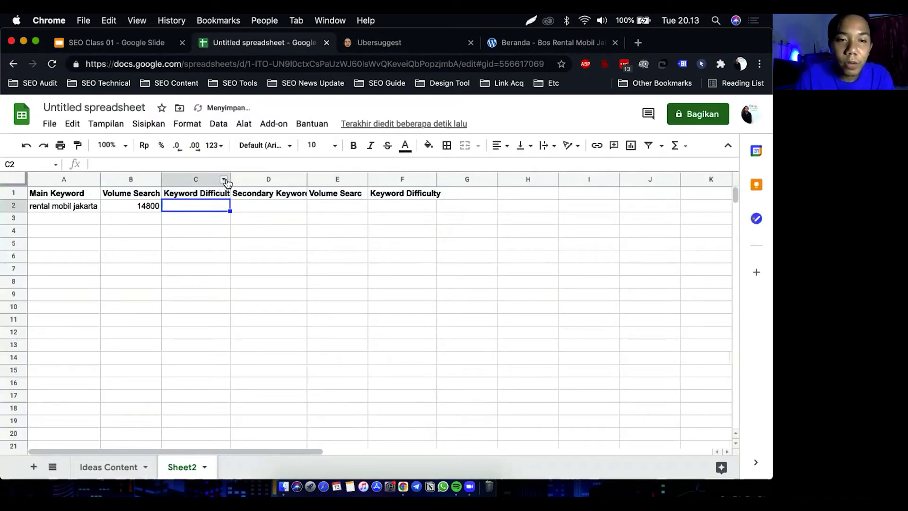
# Fit column C's width to its header and enter the SEO difficulty from Ubersuggest, 31, in cell C2
pyautogui.doubleClick(229, 178)
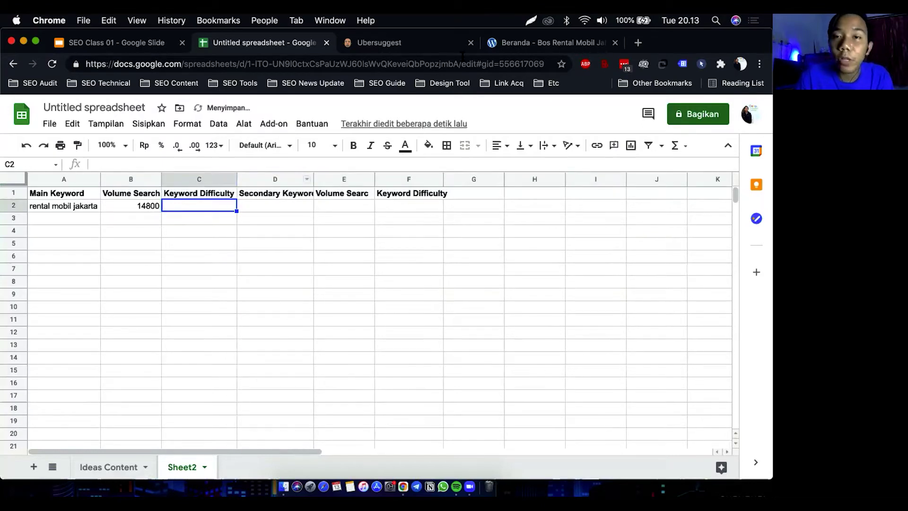
pyautogui.click(421, 46)
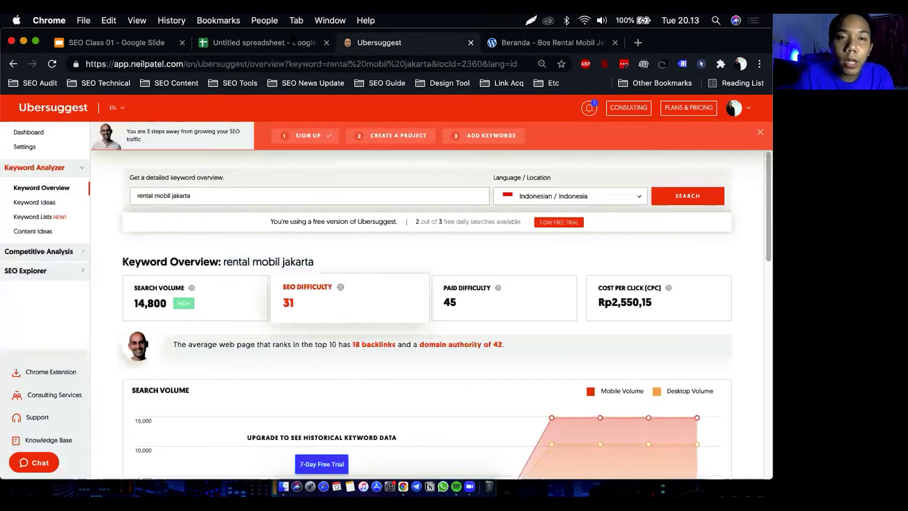
pyautogui.click(276, 50)
pyautogui.write('31')
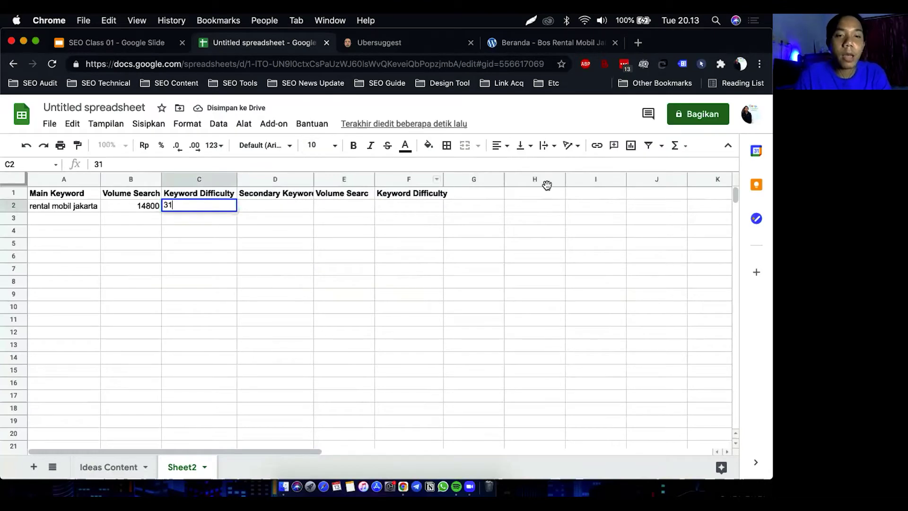
# Enter the header "Tingkat Keyword Difficulty / SEO Difficulty" in cell I1
pyautogui.click(581, 195)
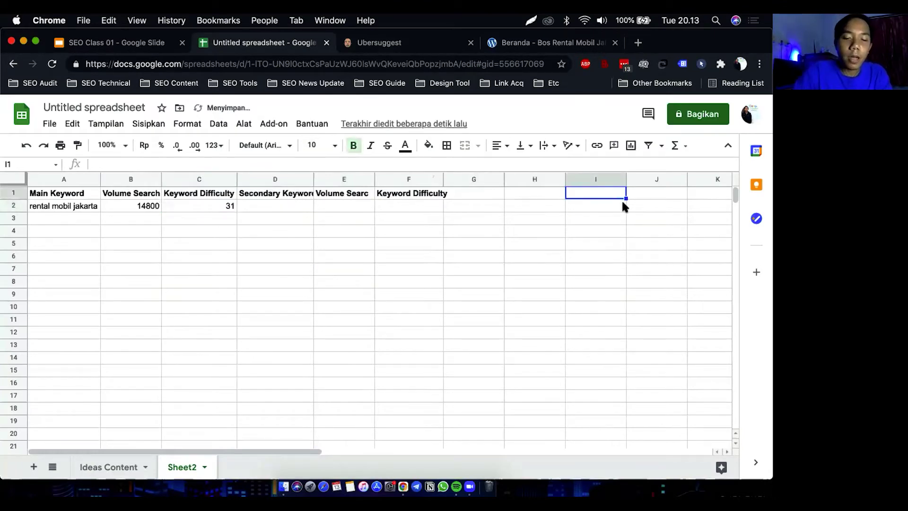
pyautogui.write('Tingkat Keyword')
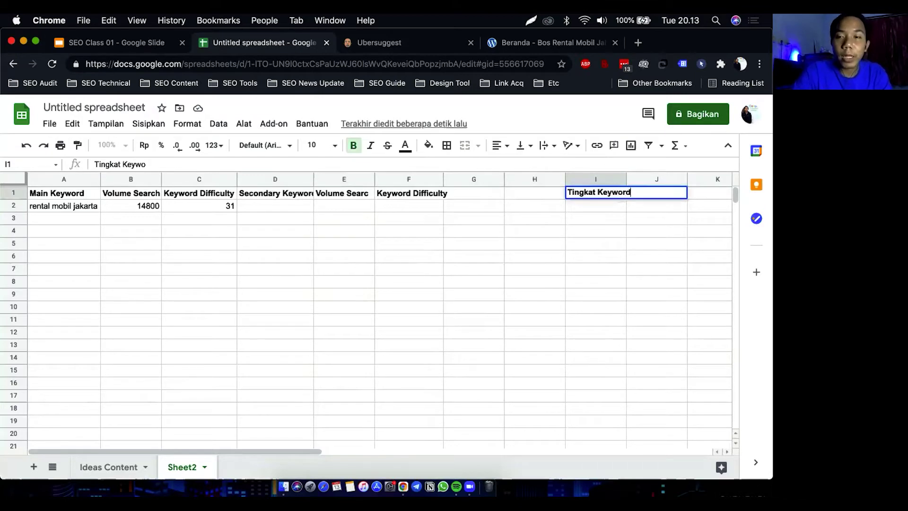
pyautogui.write(' Diffic')
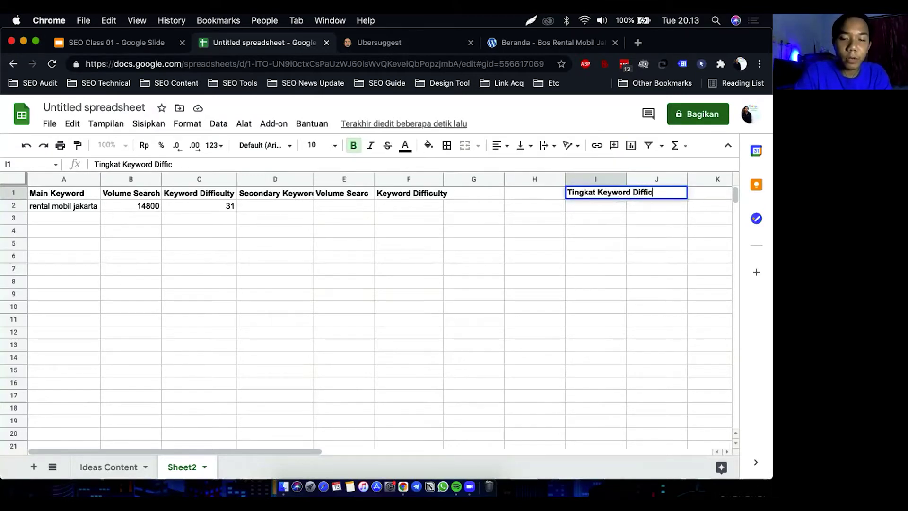
pyautogui.write('ulty /')
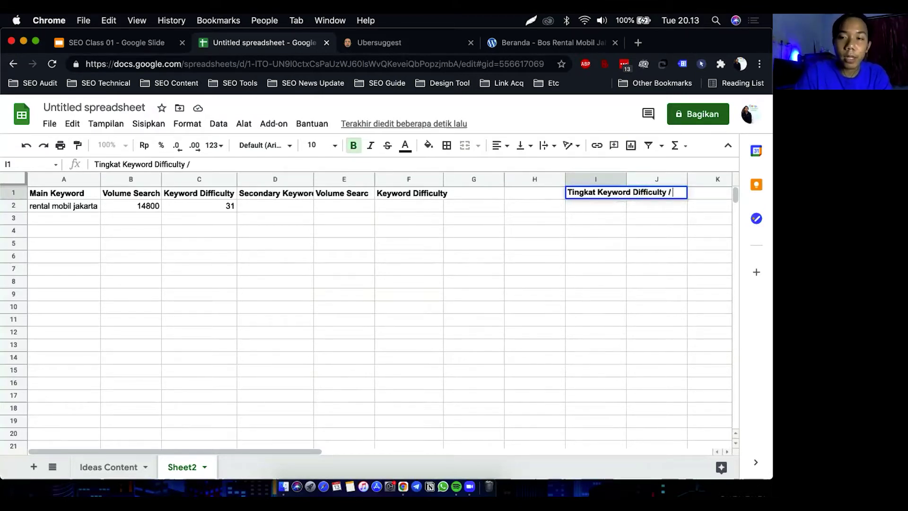
pyautogui.write(' SEO Diff')
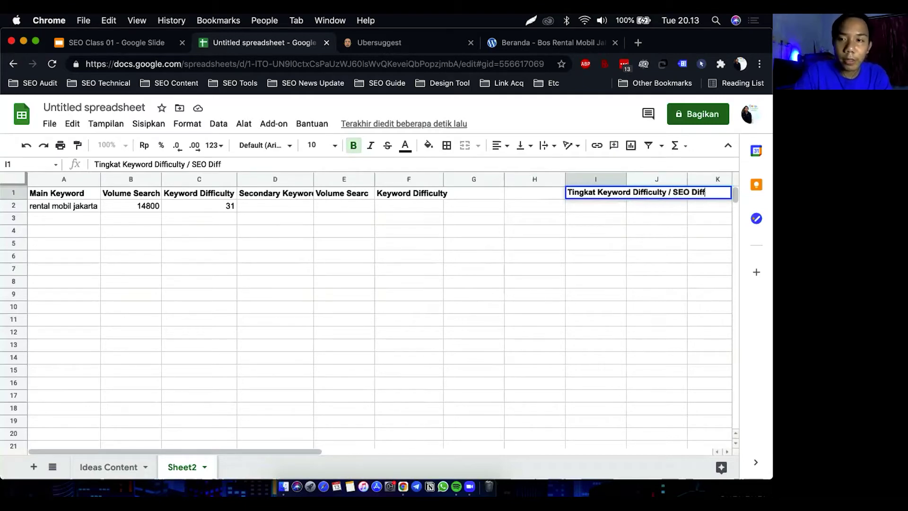
pyautogui.write('iculty')
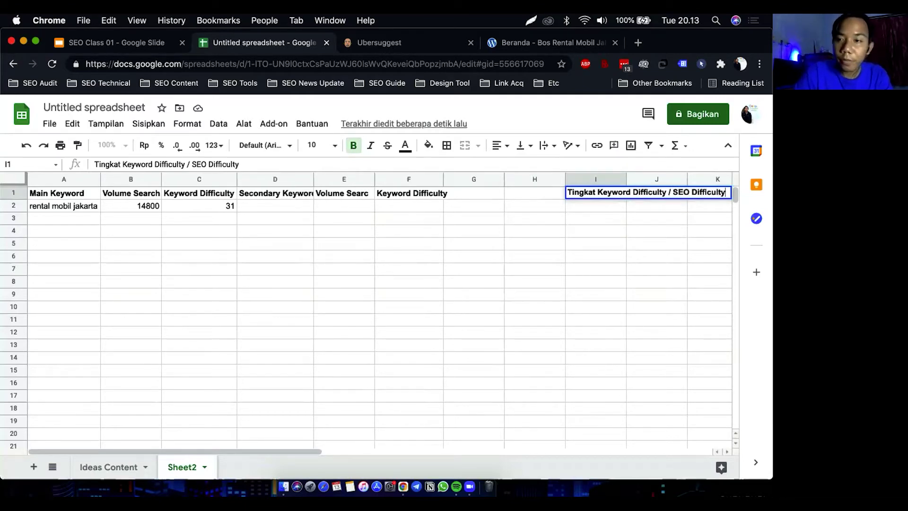
pyautogui.press('Return')
# Fill the first two difficulty levels in I2:J3: "0 - 10" as "Easy" and "11- 25" as "Medium"
pyautogui.write('0')
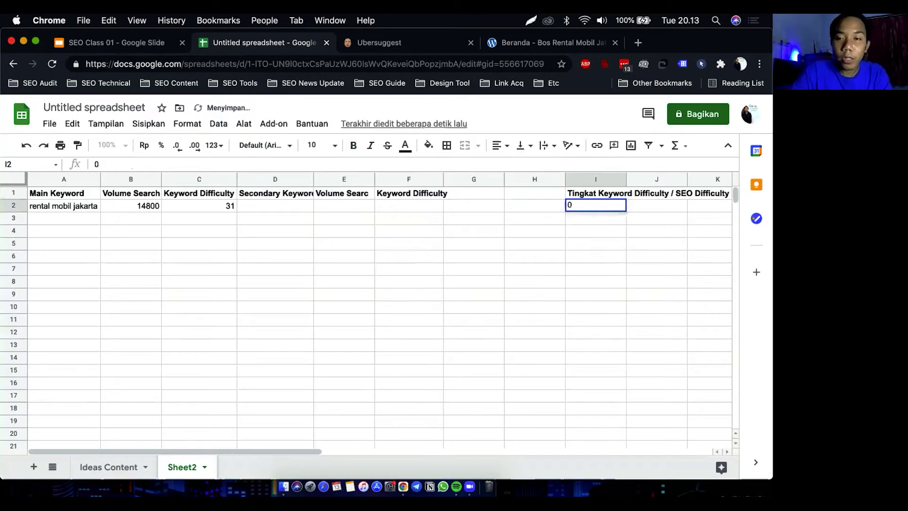
pyautogui.write(' - 10')
pyautogui.press('Tab')
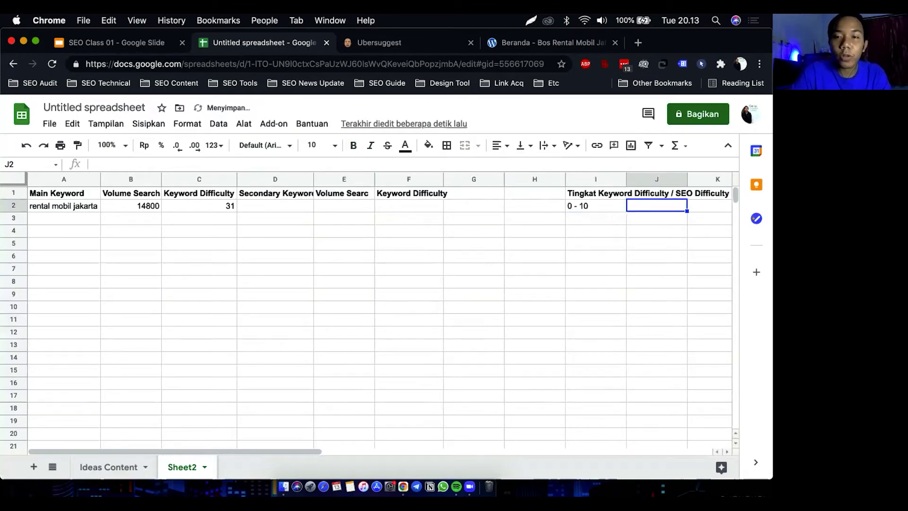
pyautogui.write('Easy')
pyautogui.press('Return')
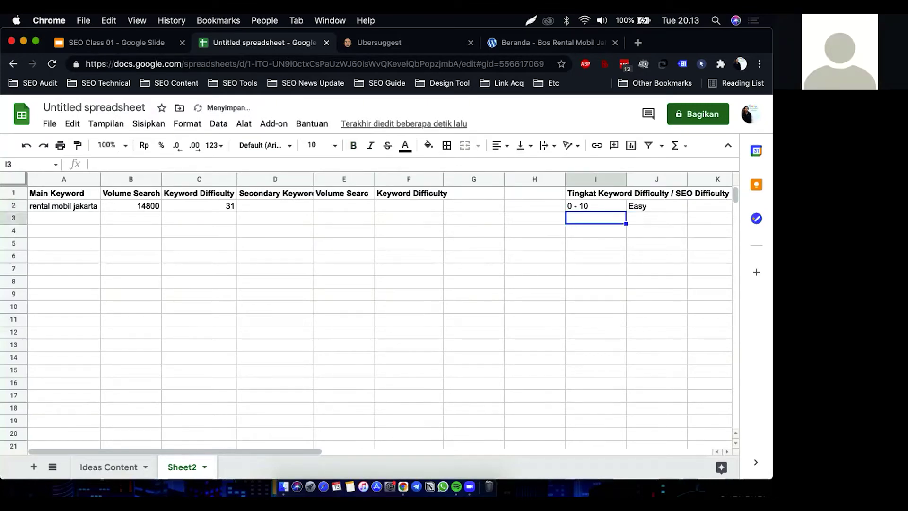
pyautogui.write('11-')
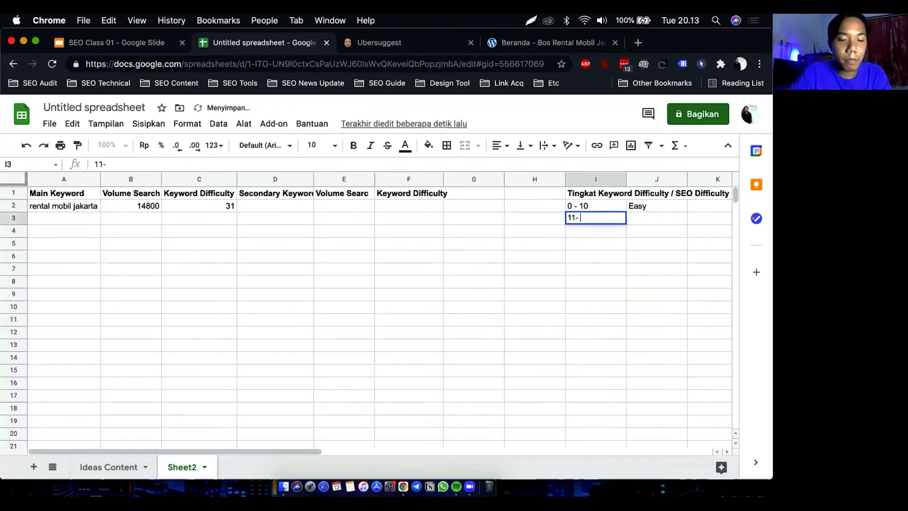
pyautogui.write(' 25')
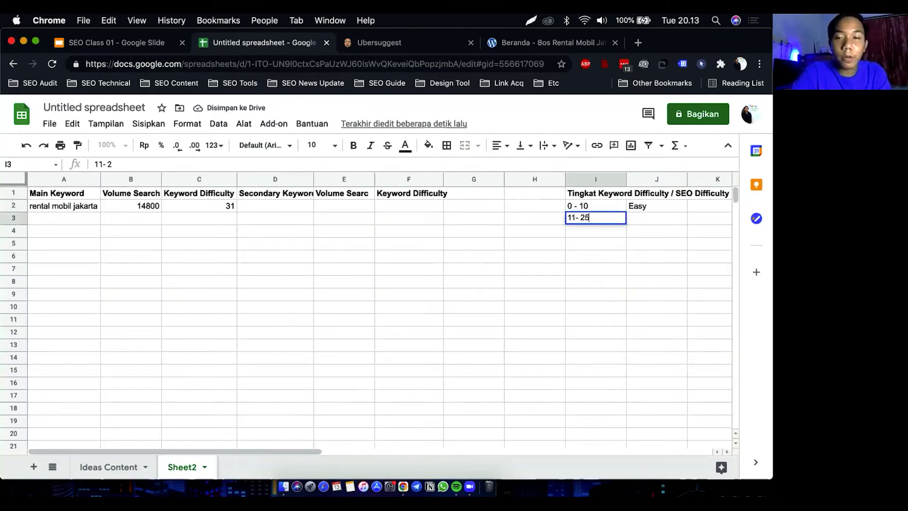
pyautogui.press('Tab')
pyautogui.write('Medium')
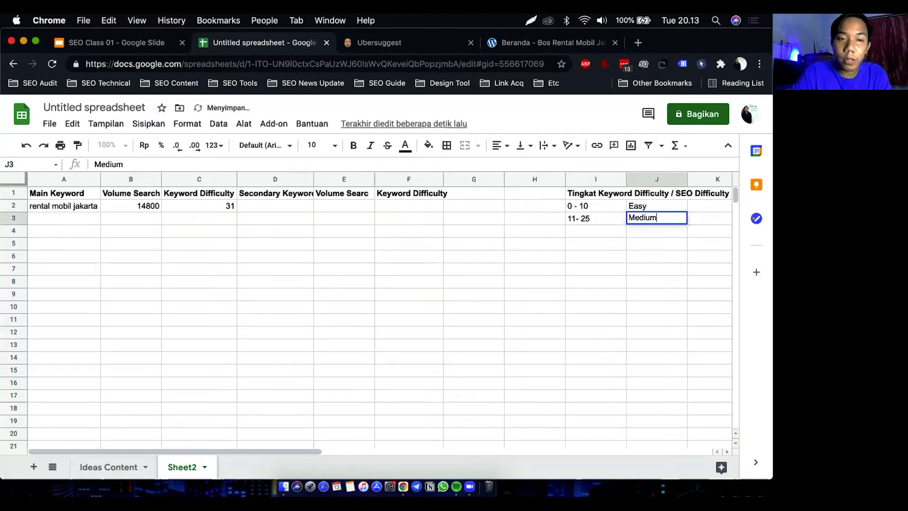
pyautogui.press('Return')
# Add the remaining difficulty levels in I4:J5: "26 - 50" as "Hard" and "51 - 100" as "Super Hard"
pyautogui.write('26 - 50')
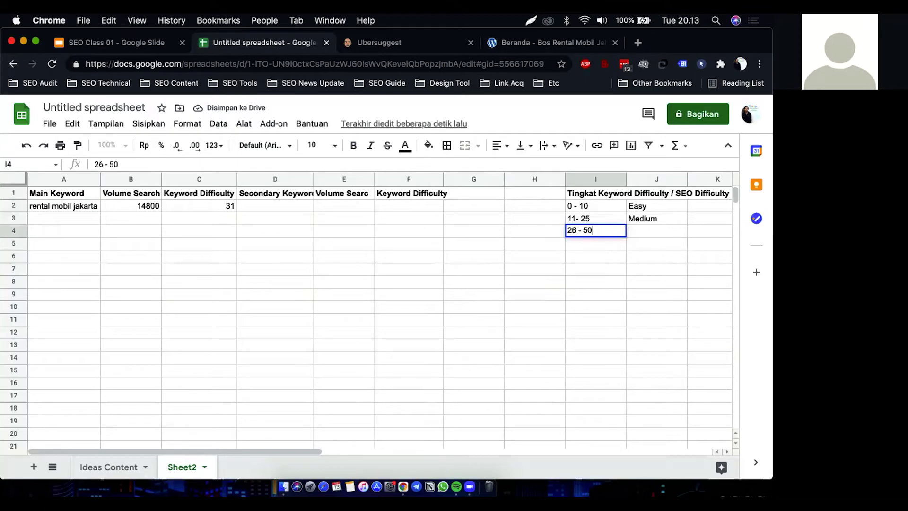
pyautogui.press('Tab')
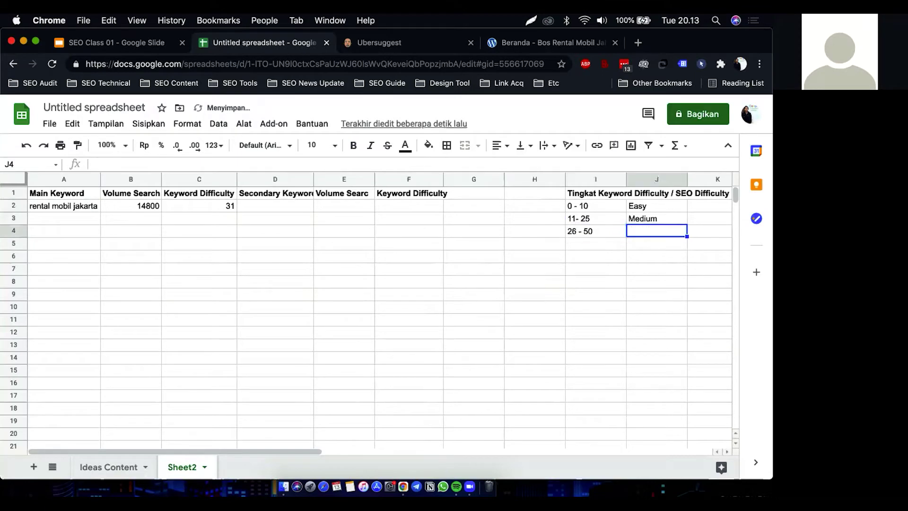
pyautogui.write('Hard')
pyautogui.press('Return')
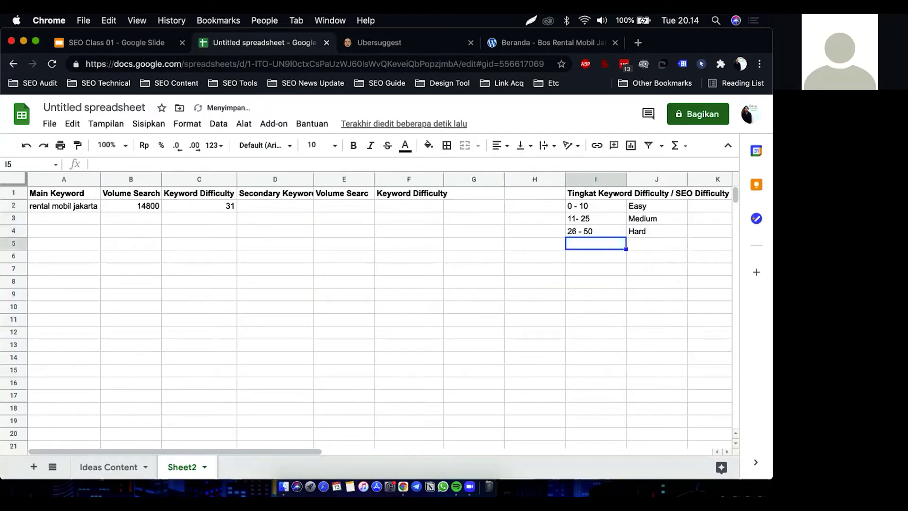
pyautogui.write('51 - 1')
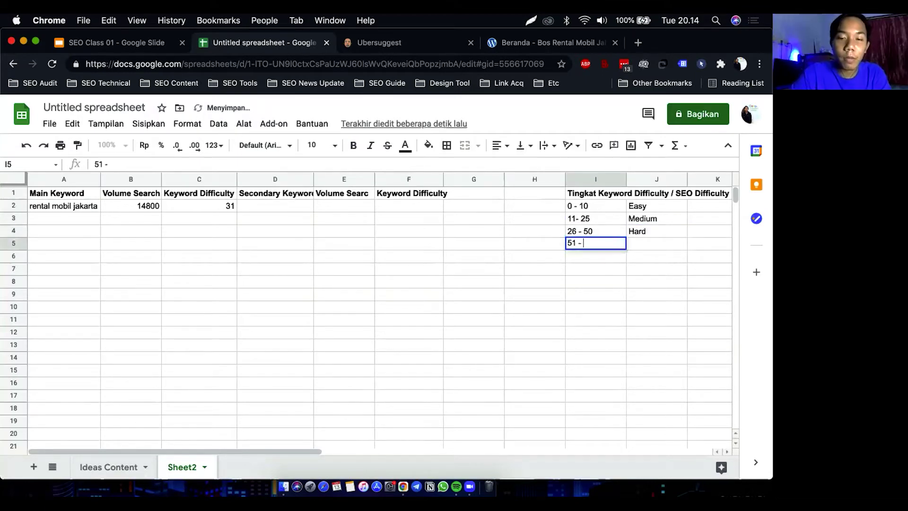
pyautogui.press('Tab')
pyautogui.write('Super Hard')
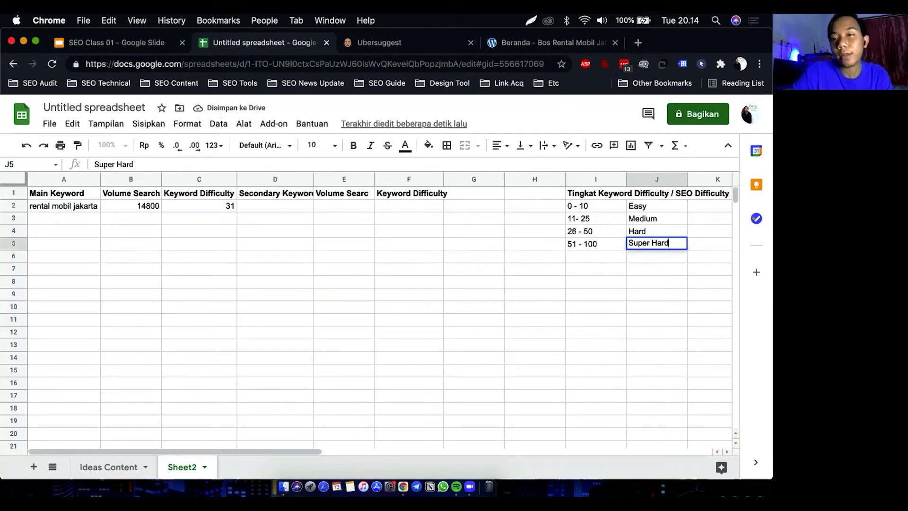
pyautogui.press('Return')
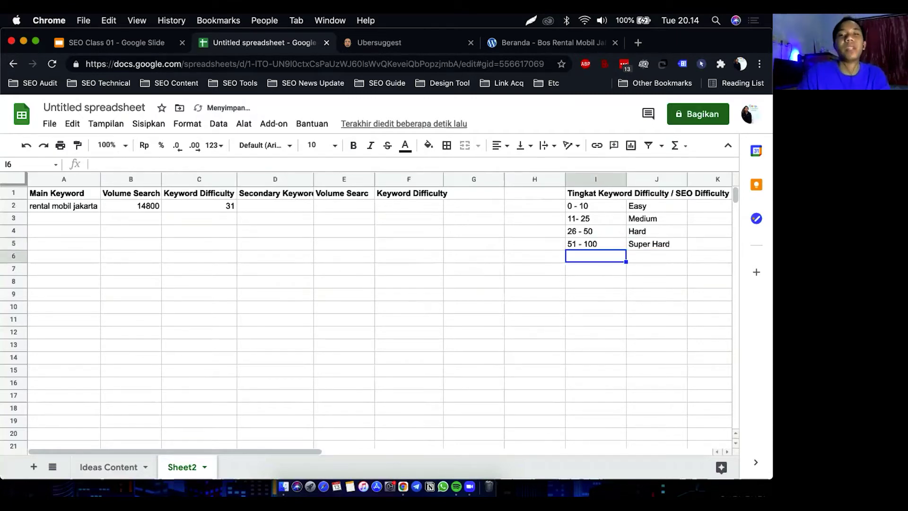
# Append the difficulty label to the main keyword's score so that cell C2 reads "31 (Hard)"
pyautogui.click(212, 204)
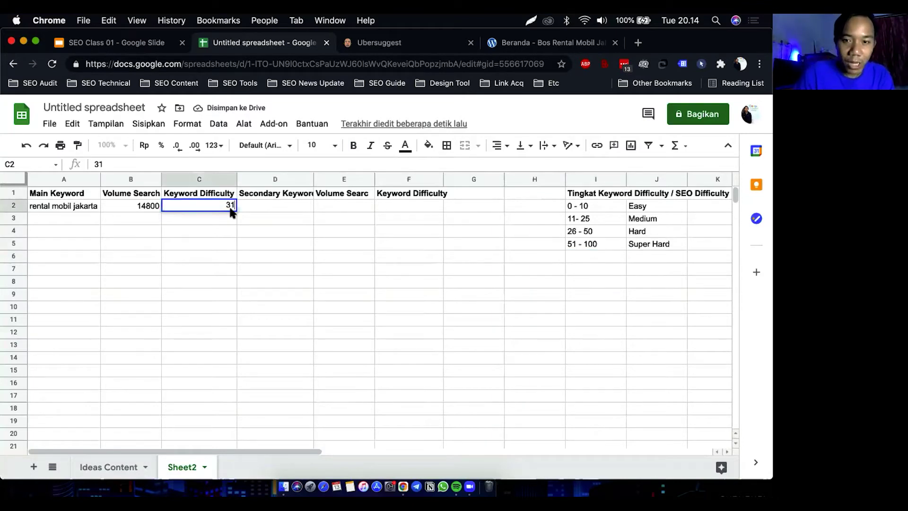
pyautogui.write('(')
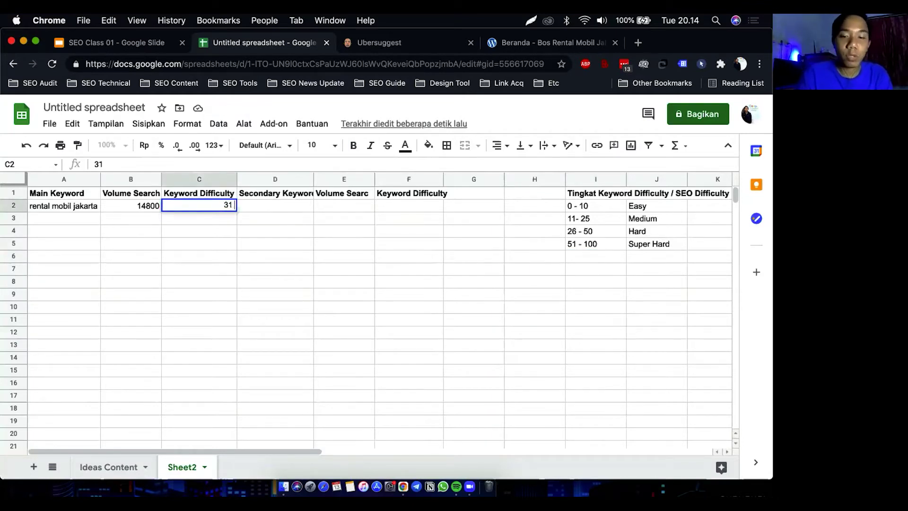
pyautogui.write('Hard)')
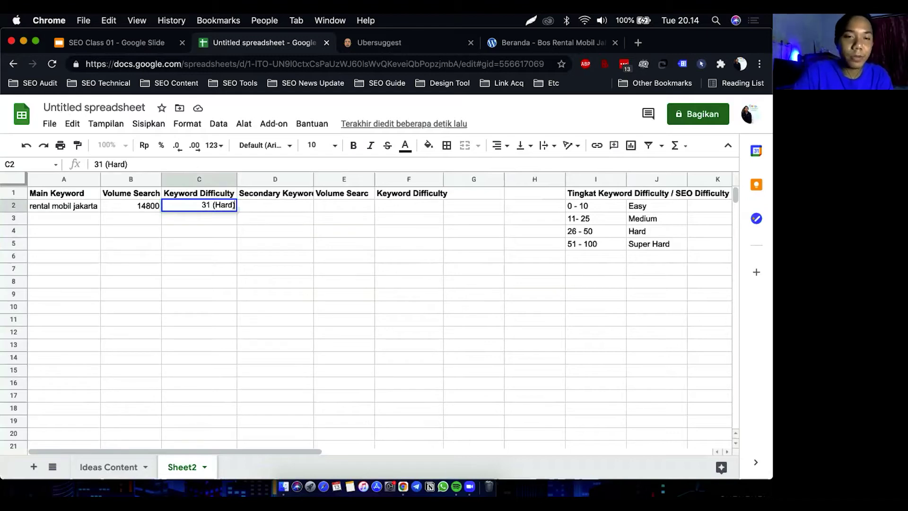
pyautogui.press('Tab')
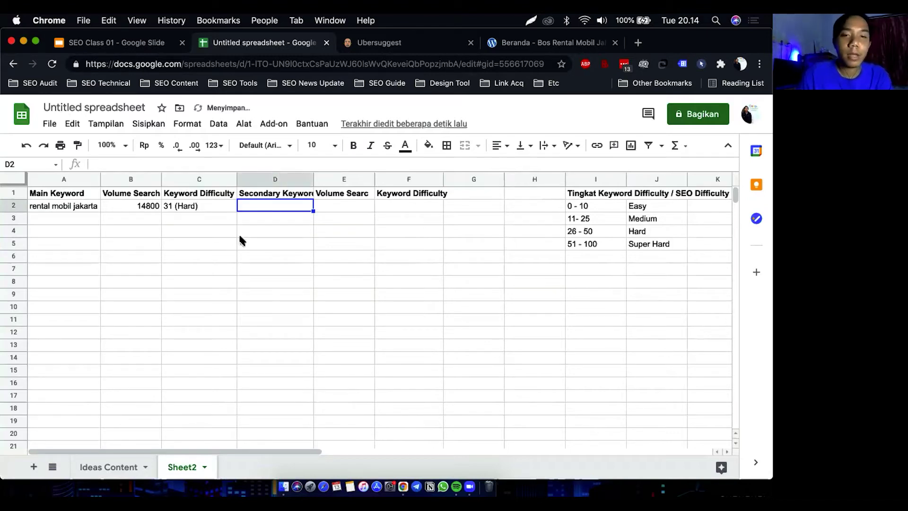
# Correct the header in cell E1 to "Volume Search" and fit the widths of columns D and E to their headers
pyautogui.moveTo(313, 179); pyautogui.dragTo(319, 206)
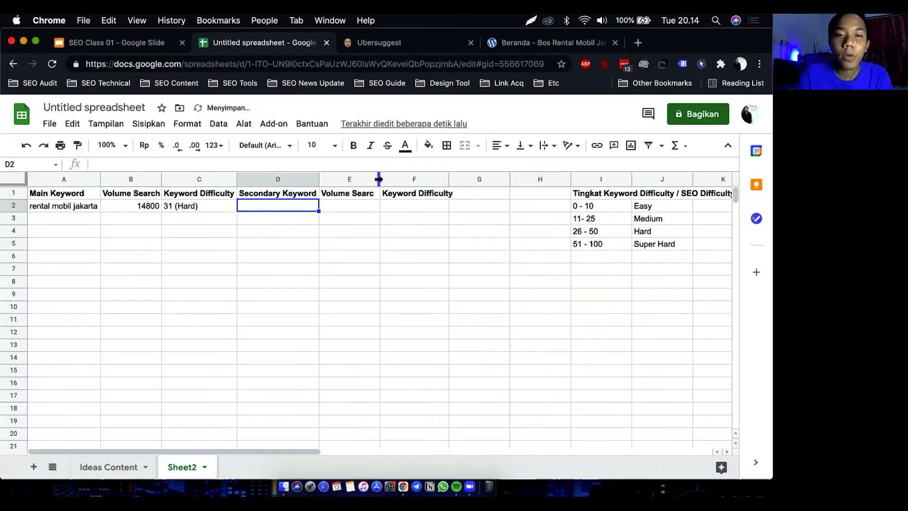
pyautogui.moveTo(379, 178); pyautogui.dragTo(376, 196)
pyautogui.click(366, 194)
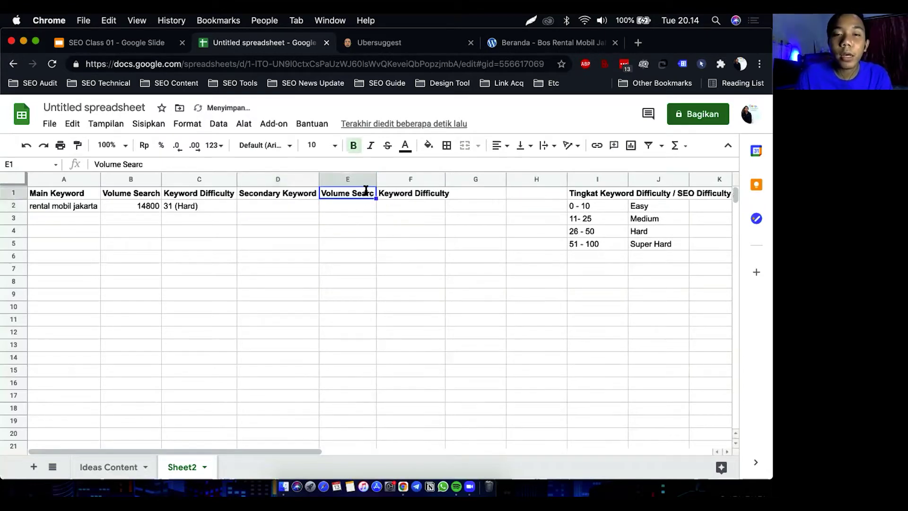
pyautogui.press('Return')
pyautogui.press('Return')
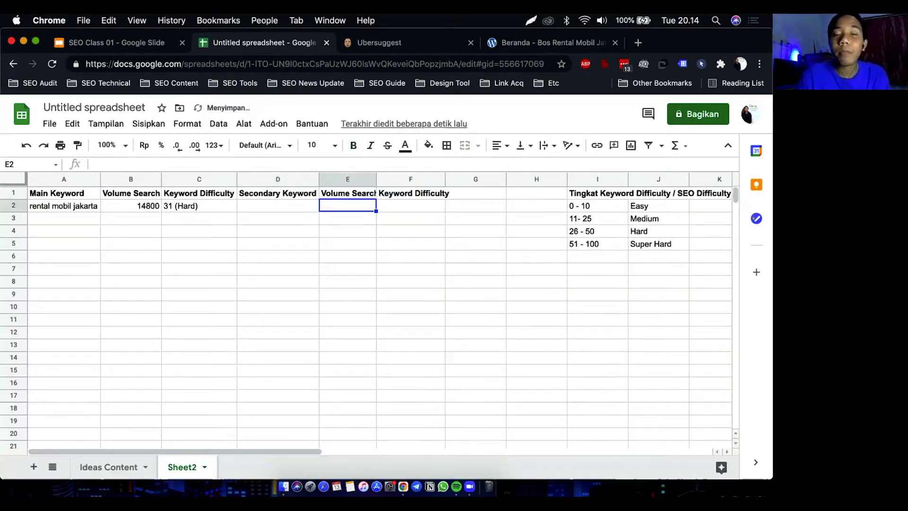
pyautogui.moveTo(376, 179); pyautogui.dragTo(381, 179)
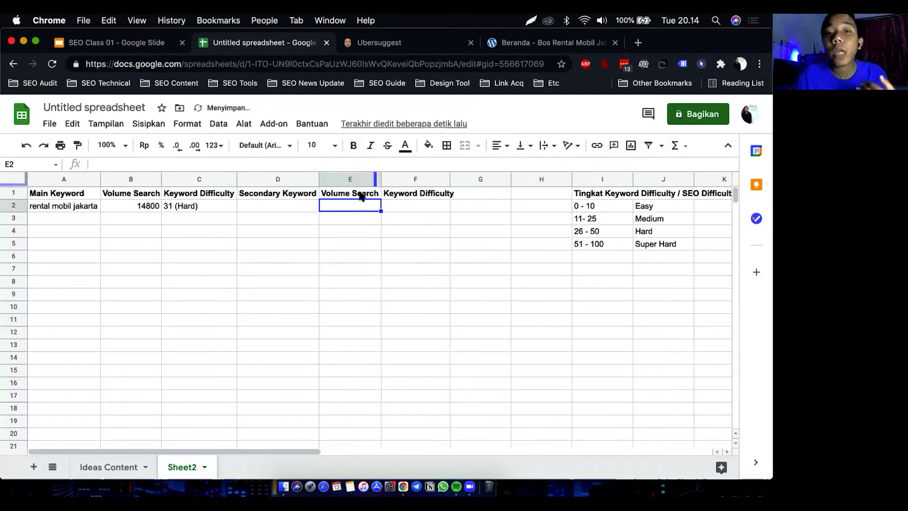
# Switch to Ubersuggest and examine the keyword ideas for "rental mobil jakarta" to find a secondary keyword
pyautogui.click(298, 205)
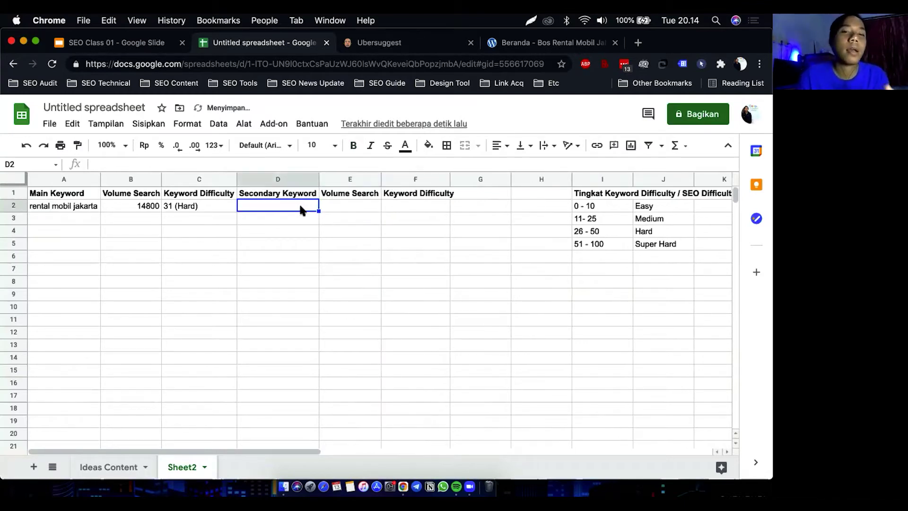
pyautogui.click(437, 40)
pyautogui.scroll(-7, 301, 304)
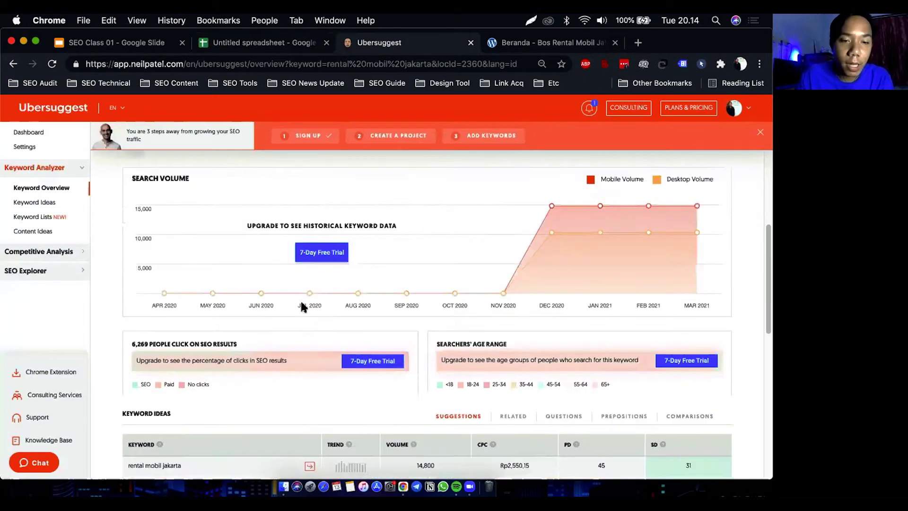
pyautogui.scroll(-3, 301, 307)
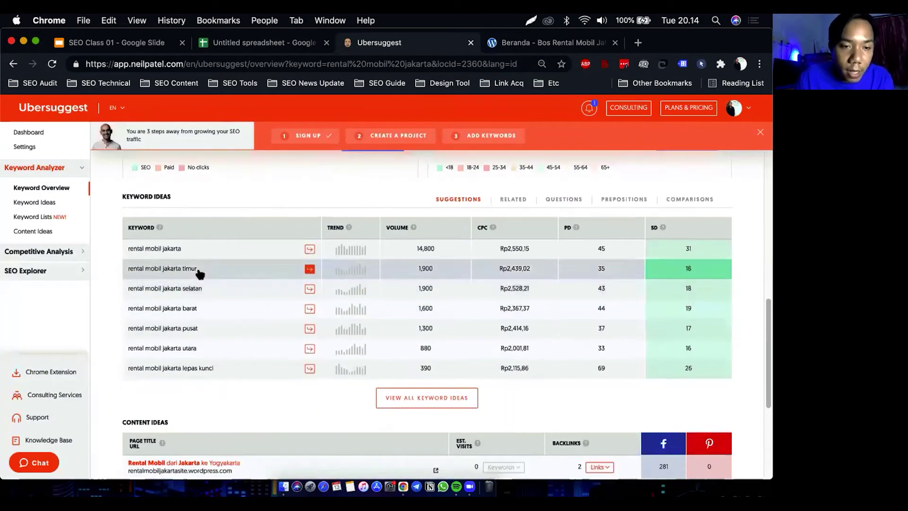
pyautogui.moveTo(202, 276); pyautogui.dragTo(126, 269)
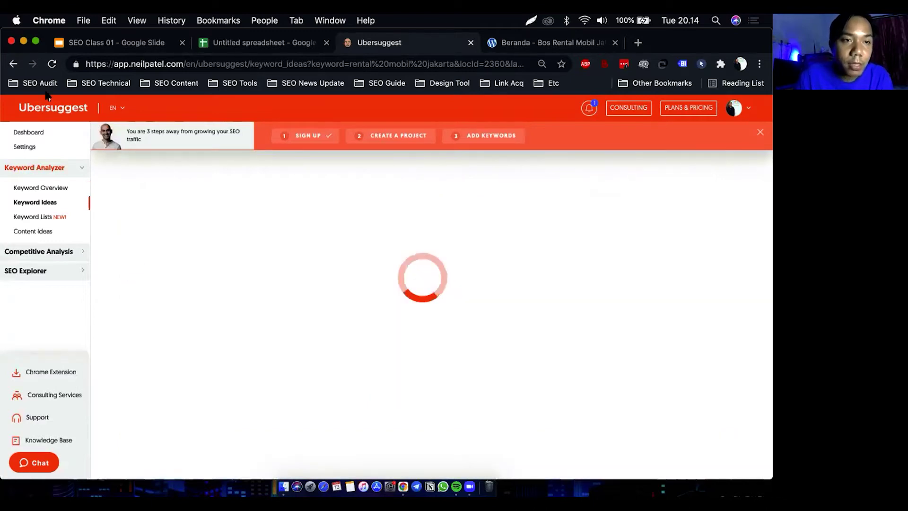
pyautogui.click(13, 65)
pyautogui.scroll(-10, 271, 239)
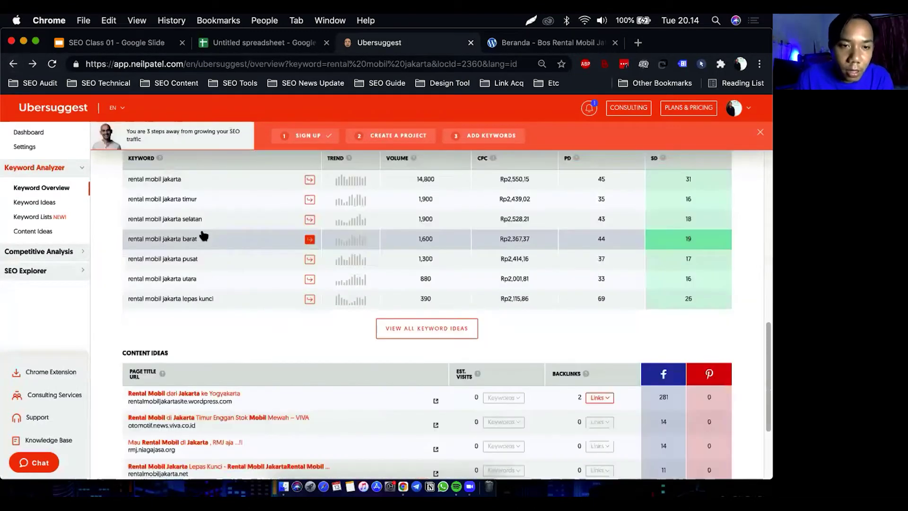
pyautogui.scroll(1, 205, 230)
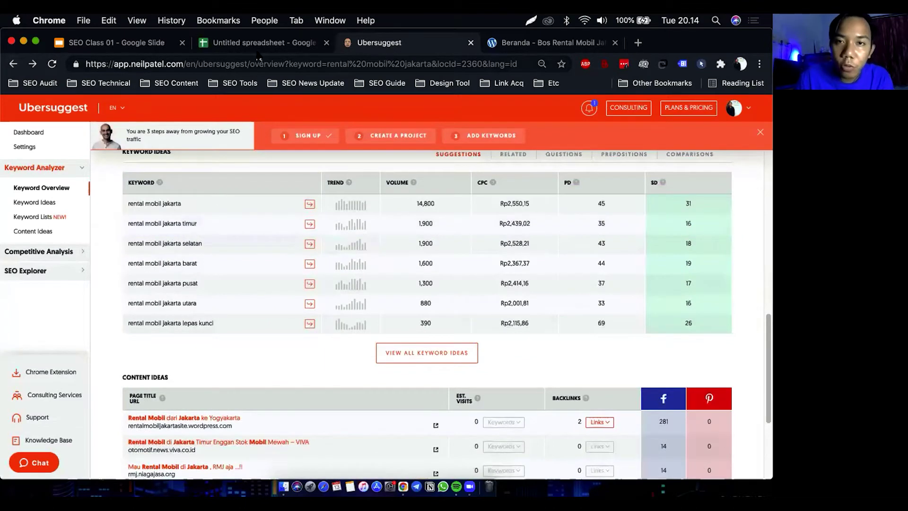
# Back in the spreadsheet, enter the secondary keyword "rental mobil jakarta timur" in cell D2 and fit column D's width to it
pyautogui.click(243, 46)
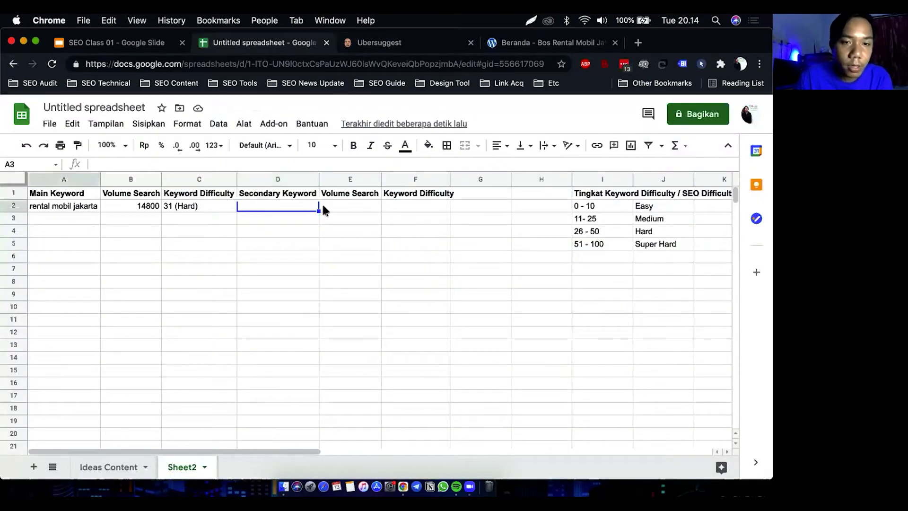
pyautogui.doubleClick(300, 201)
pyautogui.write('rental mobil jakarta')
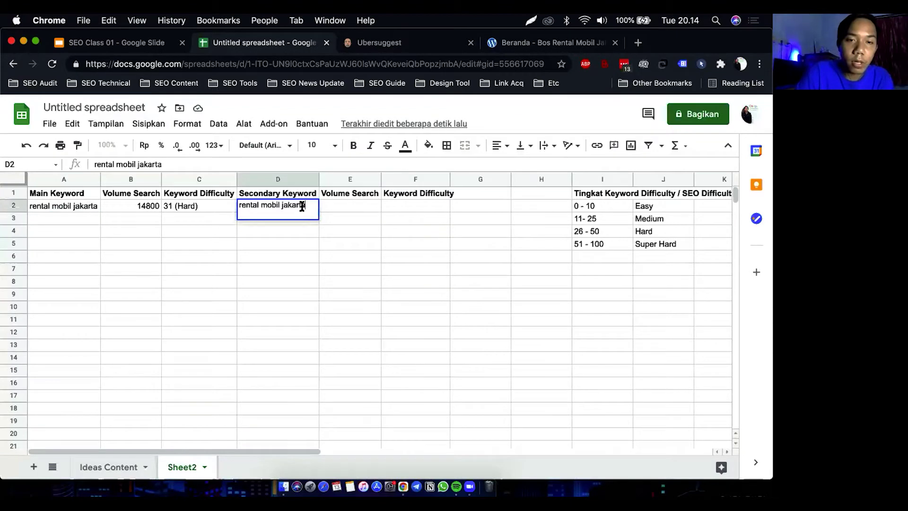
pyautogui.write('a timur')
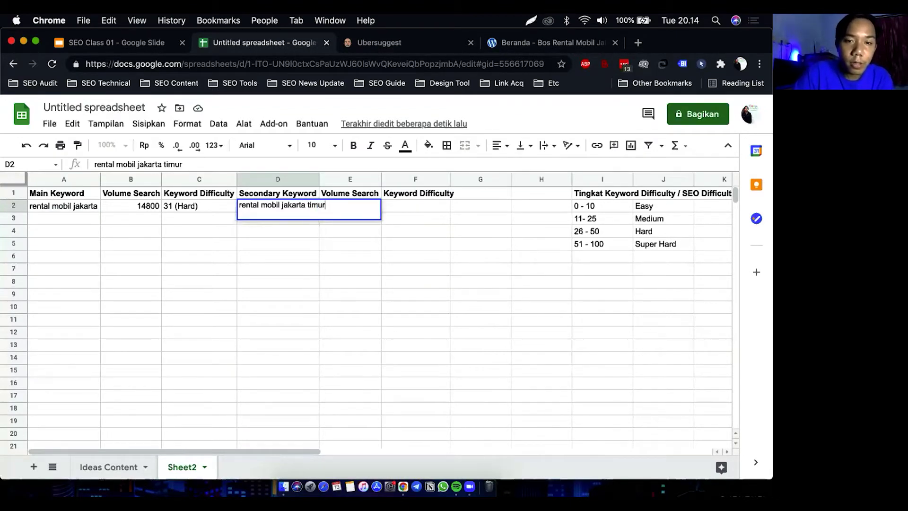
pyautogui.press('Return')
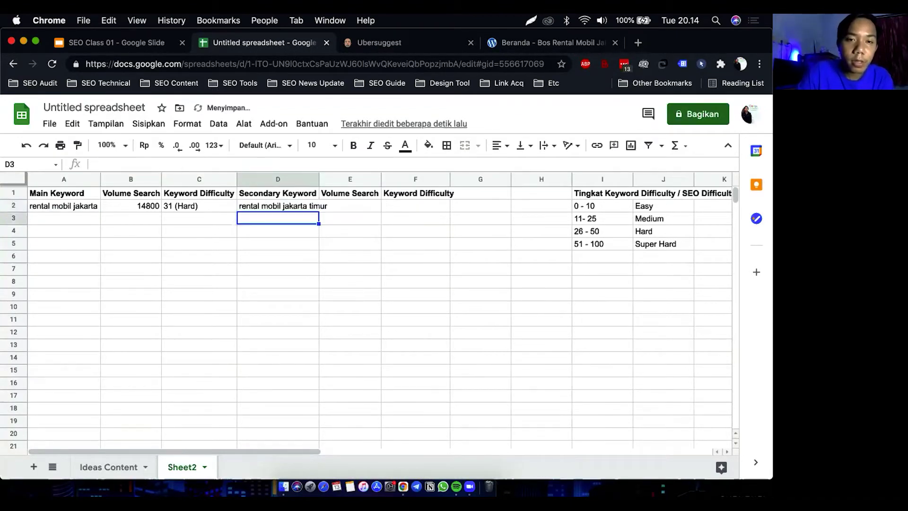
pyautogui.doubleClick(319, 175)
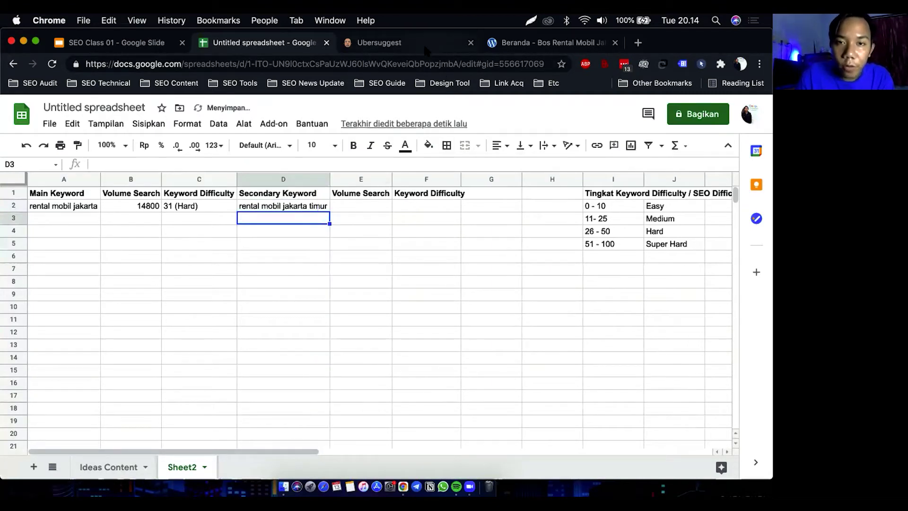
# Look up the search volume of "rental mobil jakarta timur" in Ubersuggest and enter 1900 in cell E2 of the spreadsheet
pyautogui.click(425, 49)
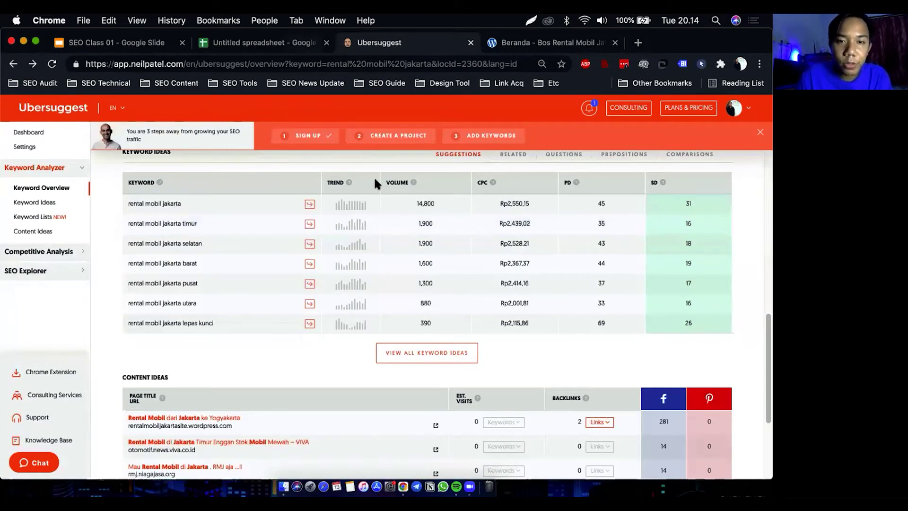
pyautogui.hotkey('ctrl', 'shift', 'Tab')
pyautogui.click(377, 204)
pyautogui.write('1900')
pyautogui.press('Tab')
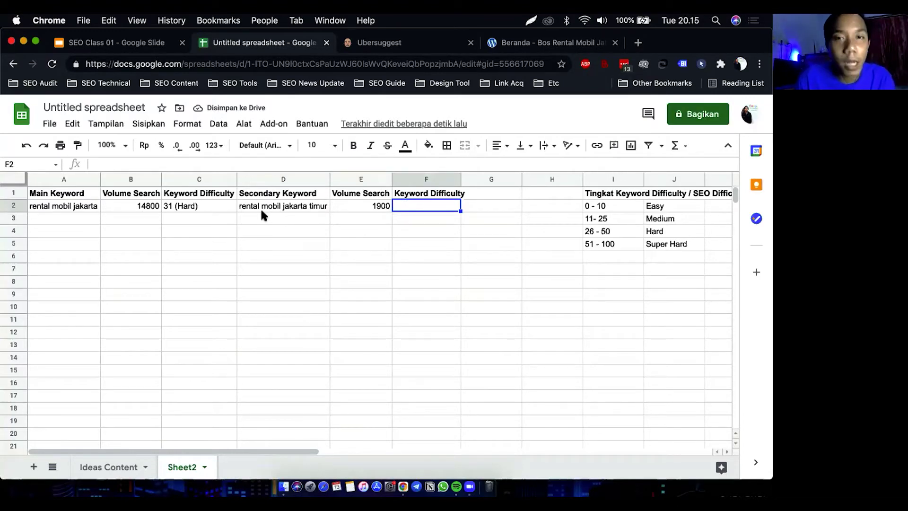
# Check the SD column in Ubersuggest and enter "31 (Hard)" as the secondary keyword's difficulty in cell F2 of the spreadsheet
pyautogui.click(358, 47)
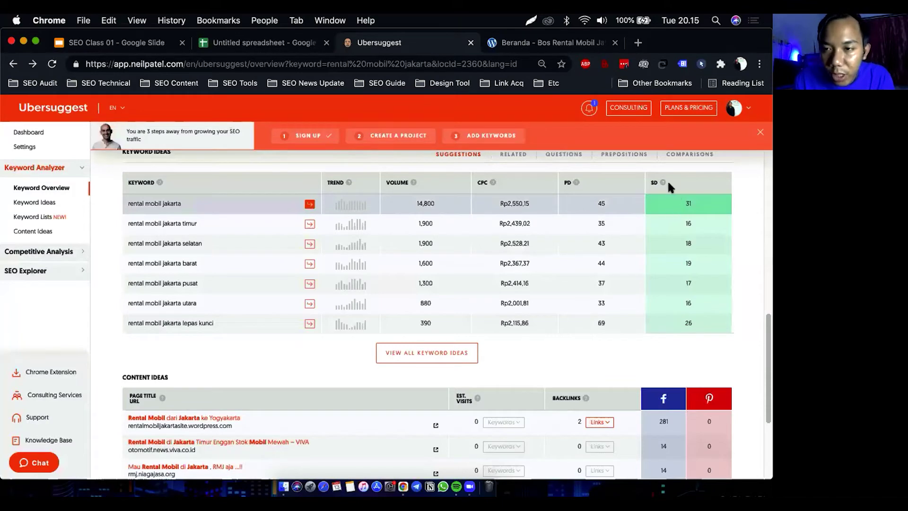
pyautogui.moveTo(662, 182)
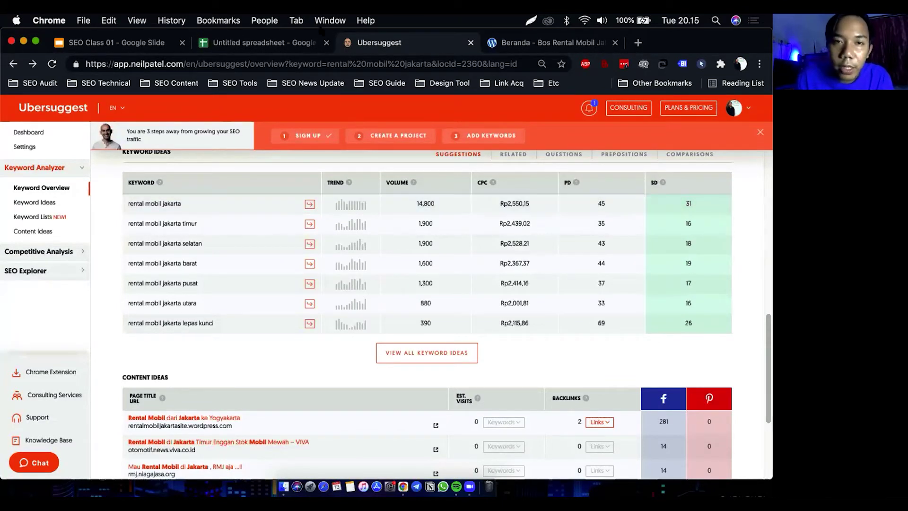
pyautogui.click(298, 43)
pyautogui.write('31 (Hard)')
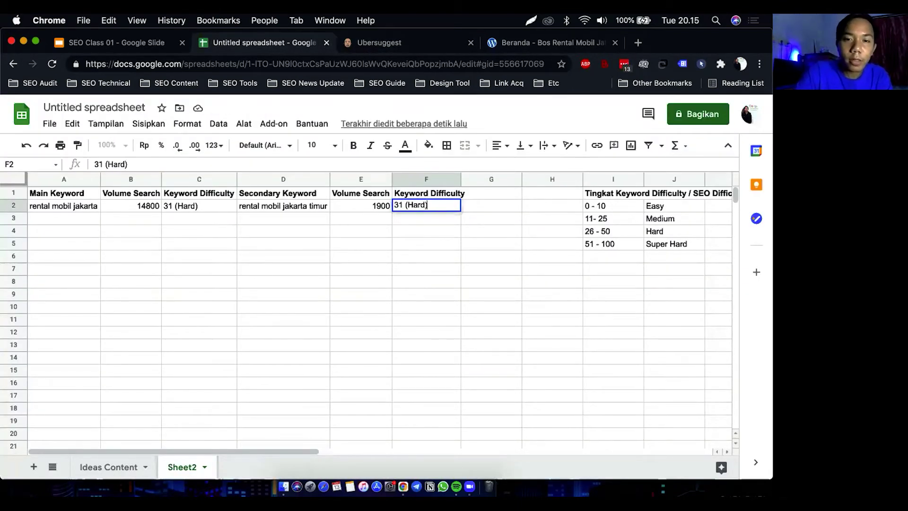
pyautogui.press('Return')
pyautogui.press('Left')
pyautogui.press('Left')
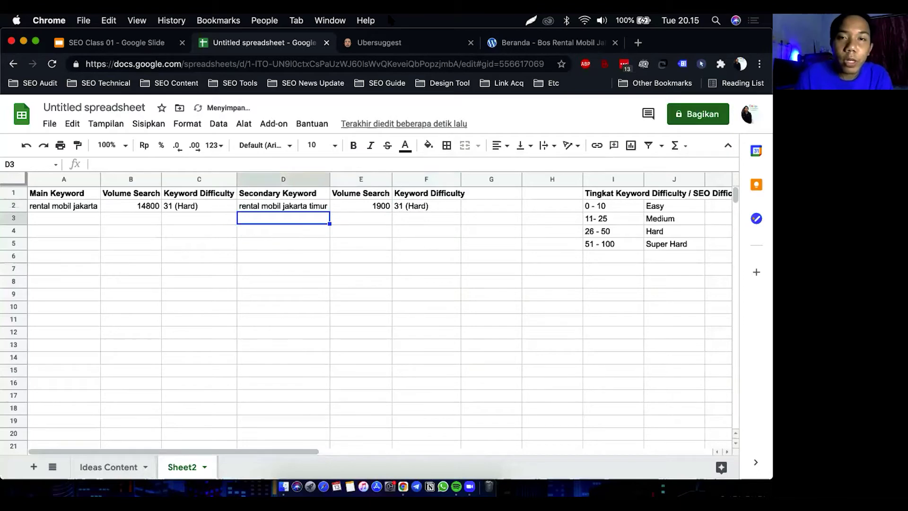
# Recheck the SD value of "rental mobil jakarta timur" in Ubersuggest and change cell F2 of the spreadsheet to "16 (Medium)"
pyautogui.click(367, 47)
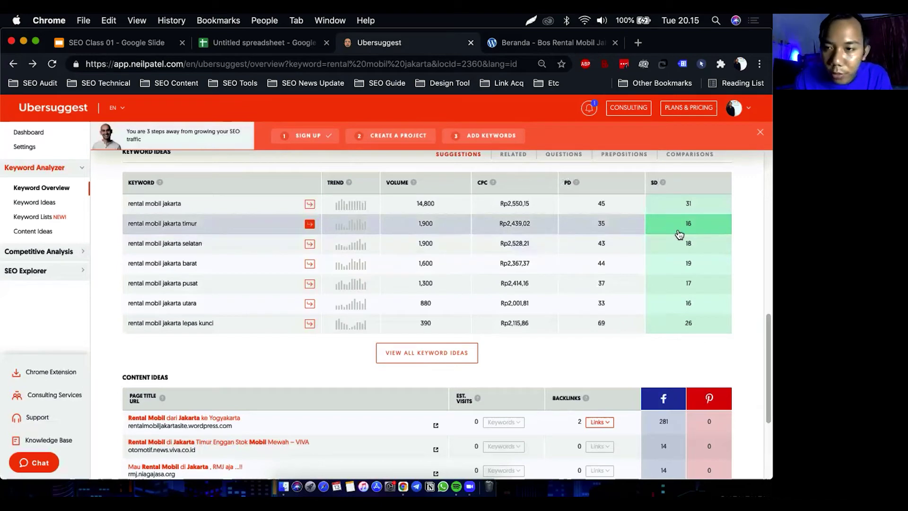
pyautogui.click(267, 44)
pyautogui.click(407, 206)
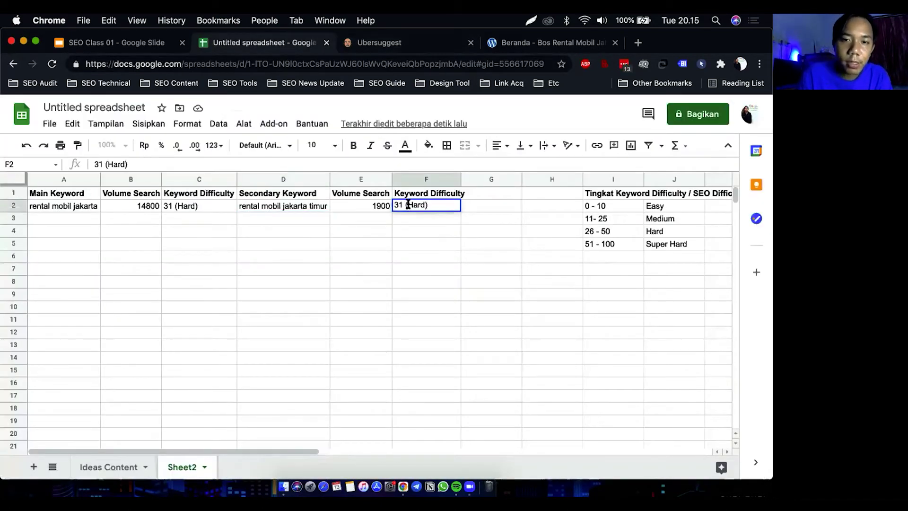
pyautogui.doubleClick(398, 205)
pyautogui.write('16')
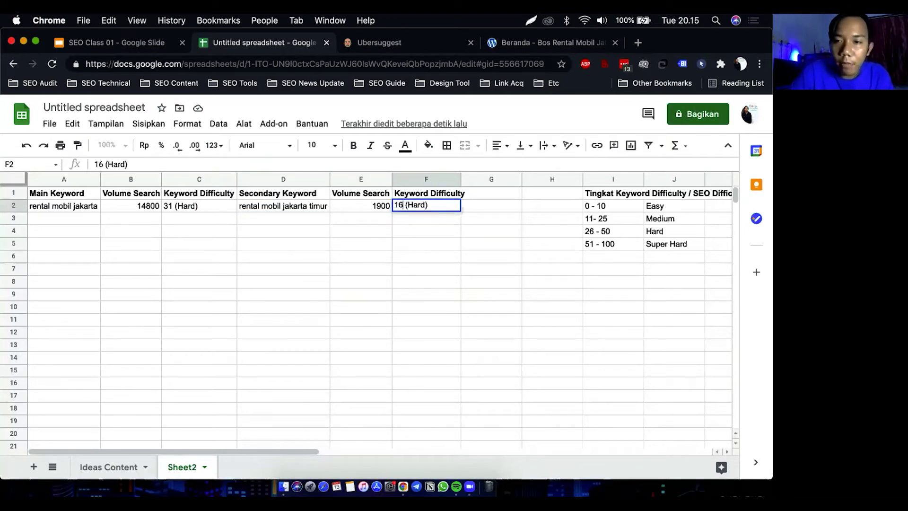
pyautogui.moveTo(407, 204); pyautogui.dragTo(425, 205)
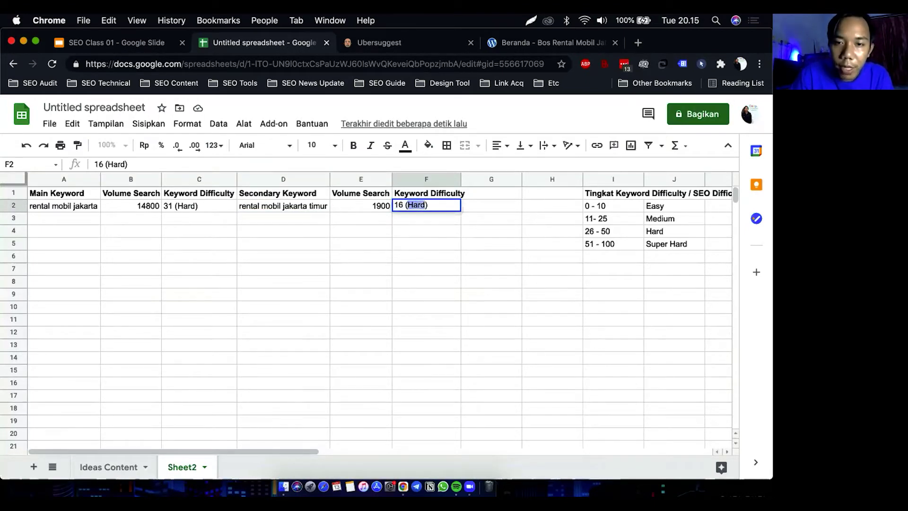
pyautogui.write('Medium')
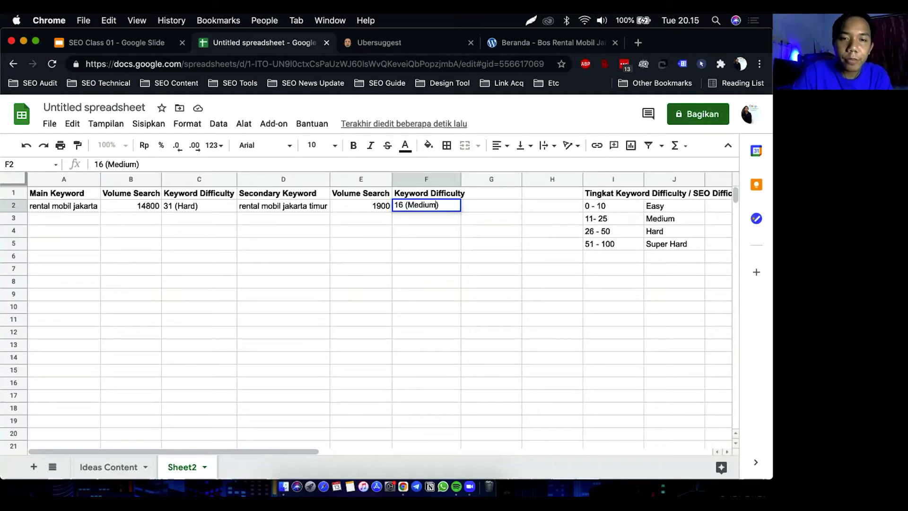
pyautogui.press('Return')
pyautogui.press('Left')
pyautogui.press('Left')
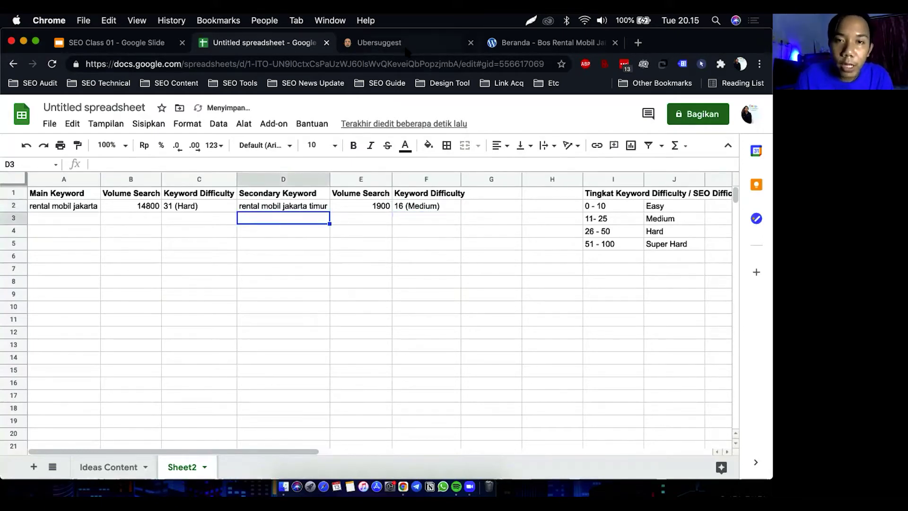
# Take the next keyword idea from Ubersuggest, enter "rental mobil jakarta selatan" in cell D3 of the spreadsheet and fit column D's width
pyautogui.click(403, 48)
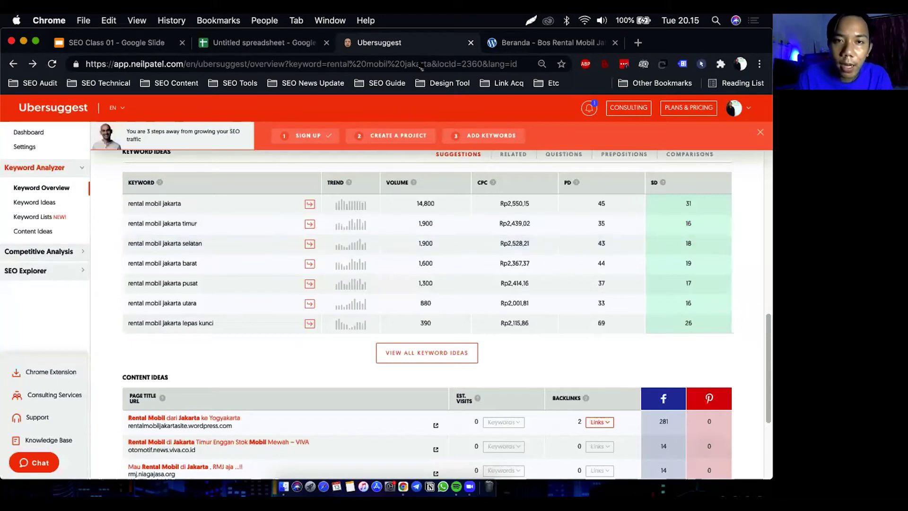
pyautogui.click(276, 47)
pyautogui.write('renta')
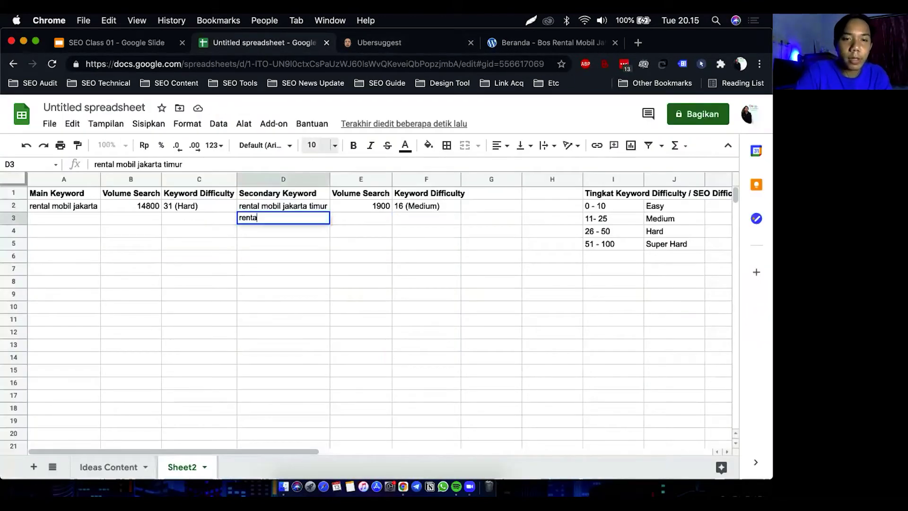
pyautogui.write('l mobil jakarta selata')
pyautogui.press('BackSpace')
pyautogui.write('tan')
pyautogui.press('Tab')
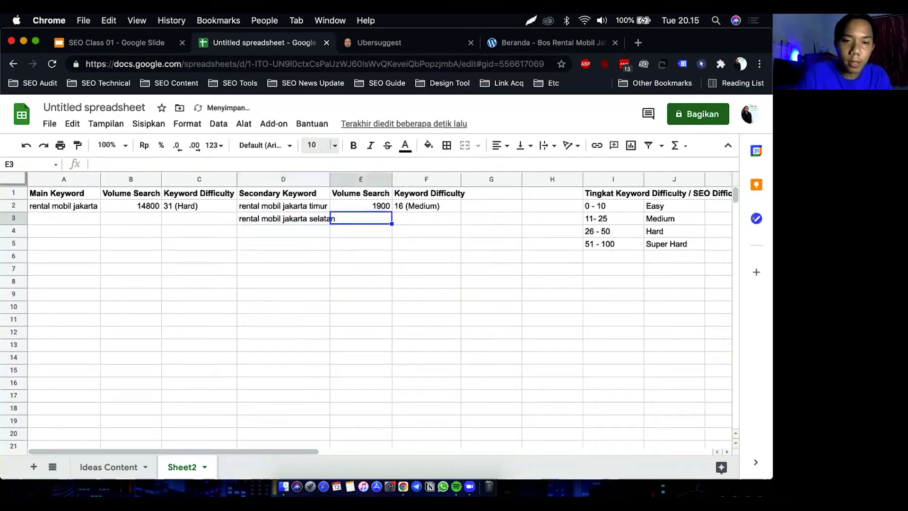
pyautogui.doubleClick(329, 179)
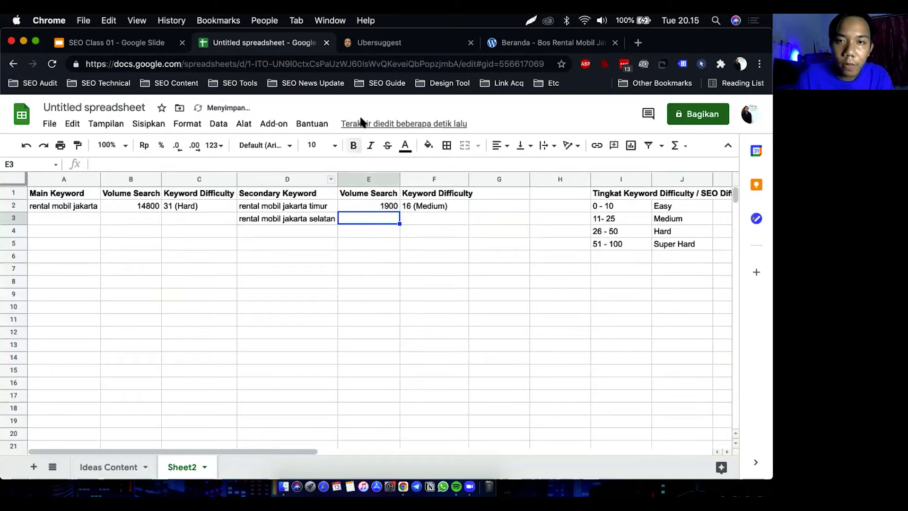
# Look up "rental mobil jakarta selatan" in Ubersuggest and enter volume 1900 in cell E3 and difficulty "18 (Medium)" in F3 of the spreadsheet
pyautogui.click(400, 46)
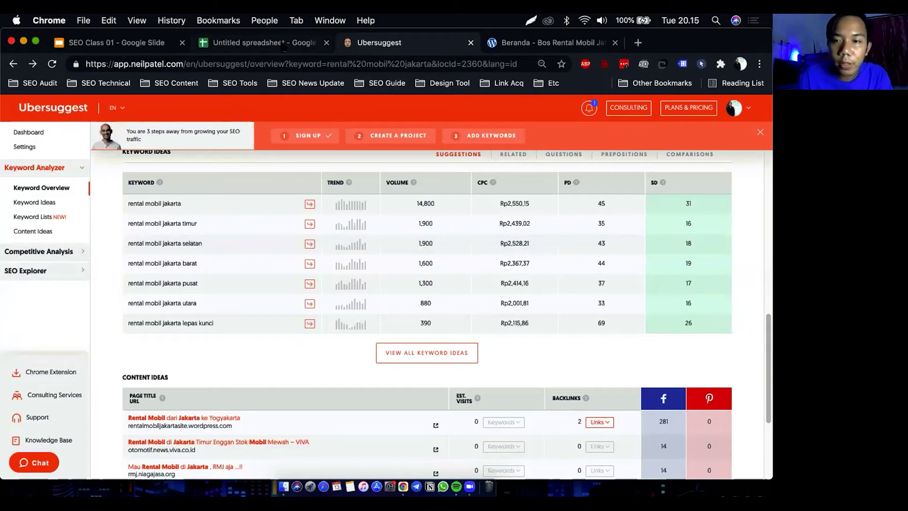
pyautogui.click(284, 47)
pyautogui.click(352, 47)
pyautogui.click(280, 44)
pyautogui.write('1')
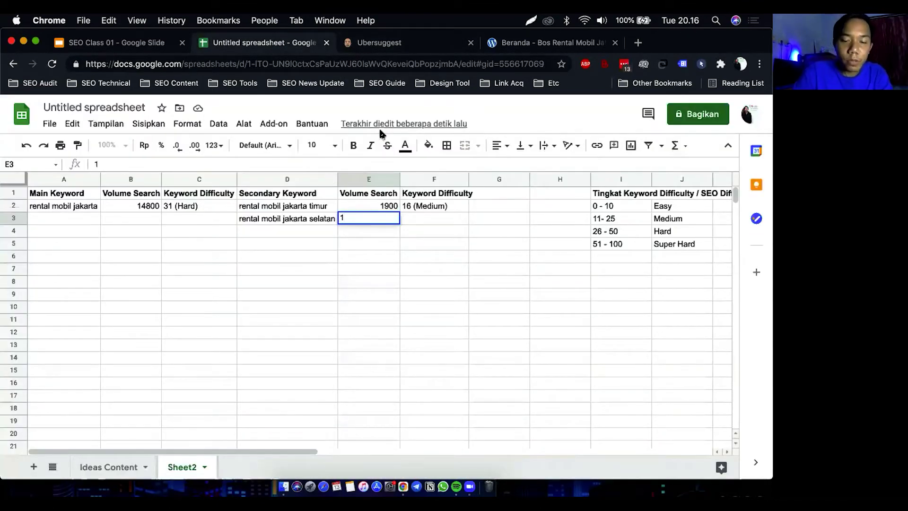
pyautogui.write('900')
pyautogui.press('Tab')
pyautogui.write('18')
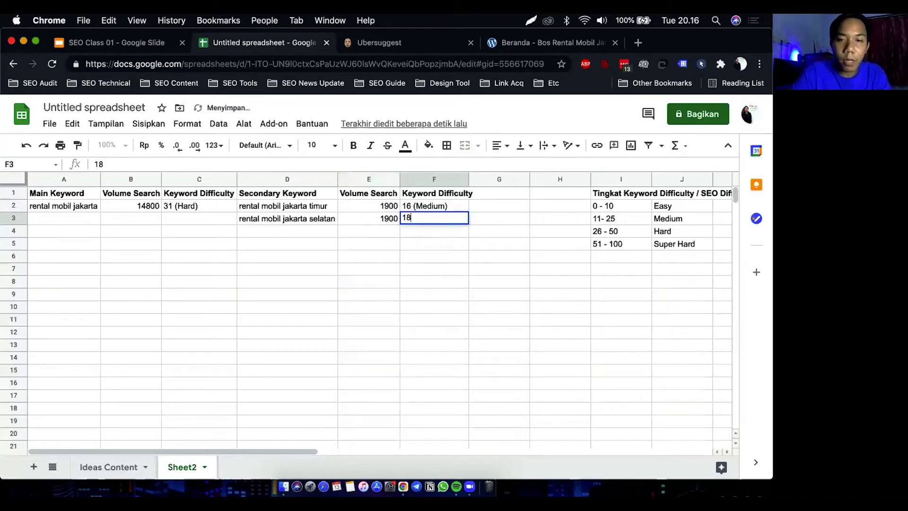
pyautogui.write(' (Medium)')
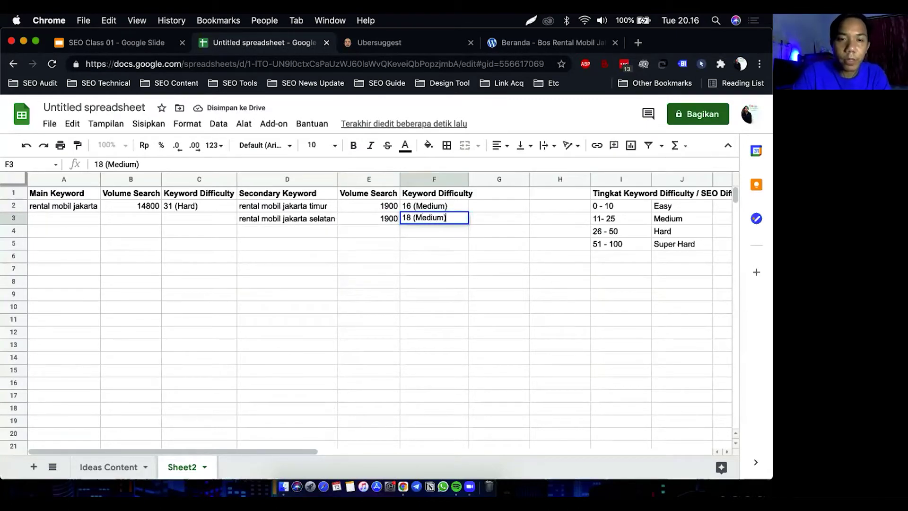
pyautogui.press('Return')
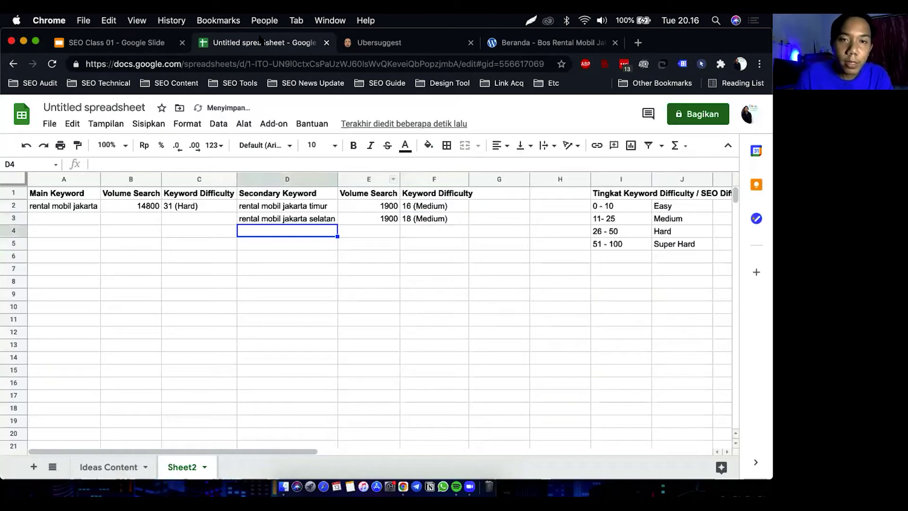
# Check the keyword ideas in Ubersuggest and enter "rental mobil jakarta pusat" in D4 and "rental mobil jakarta barat" in D5 of the spreadsheet
pyautogui.click(365, 43)
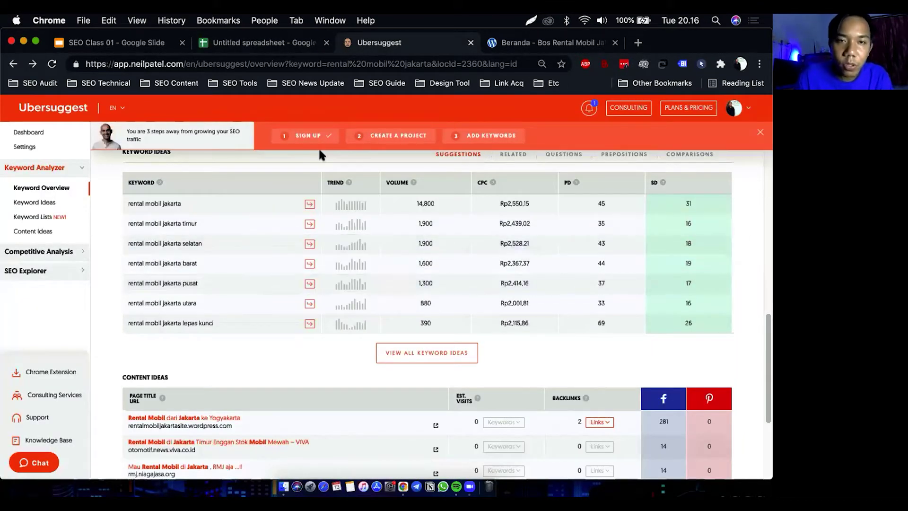
pyautogui.hotkey('ctrl', 'shift', 'Tab')
pyautogui.write('re')
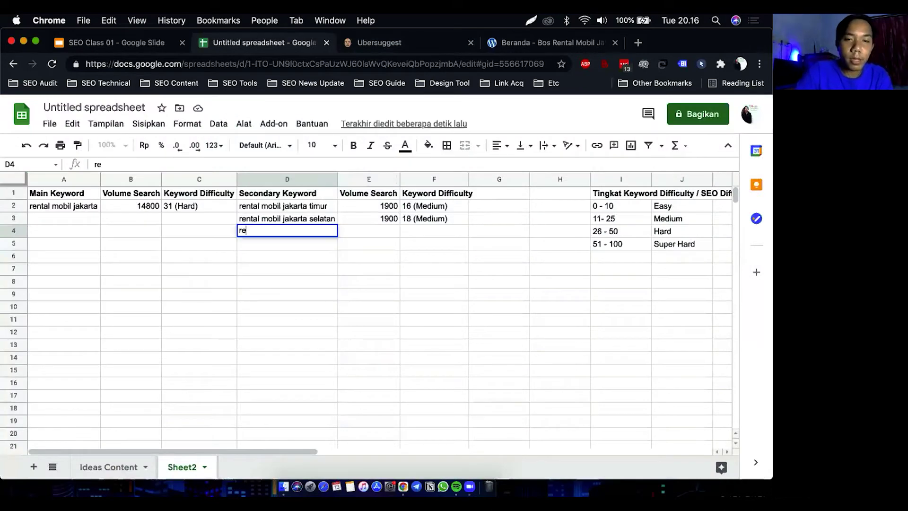
pyautogui.write('ntal mobil jakarta pusat')
pyautogui.press('Return')
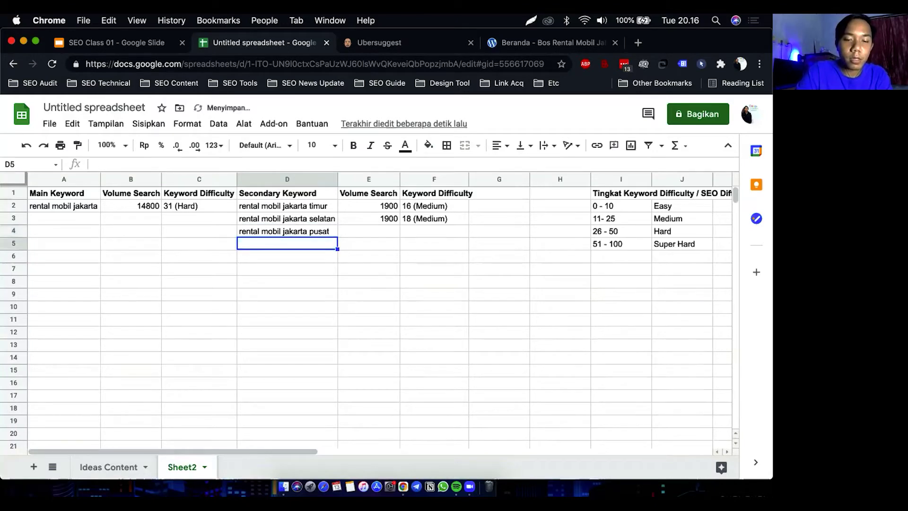
pyautogui.write('renta')
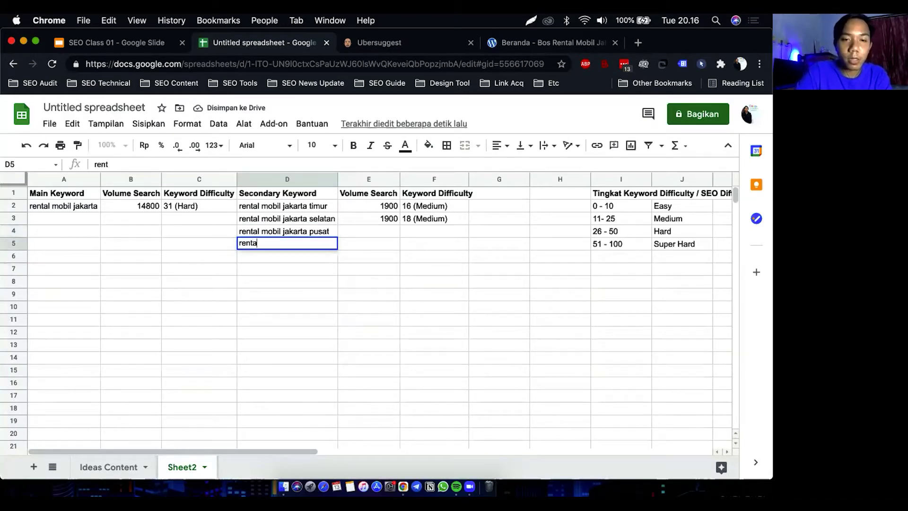
pyautogui.write('l mobil jakarta barat')
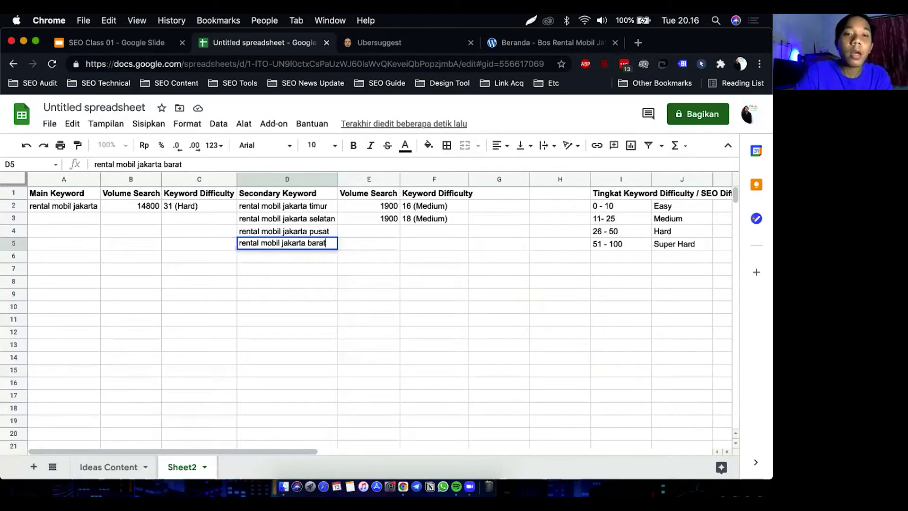
pyautogui.press('Return')
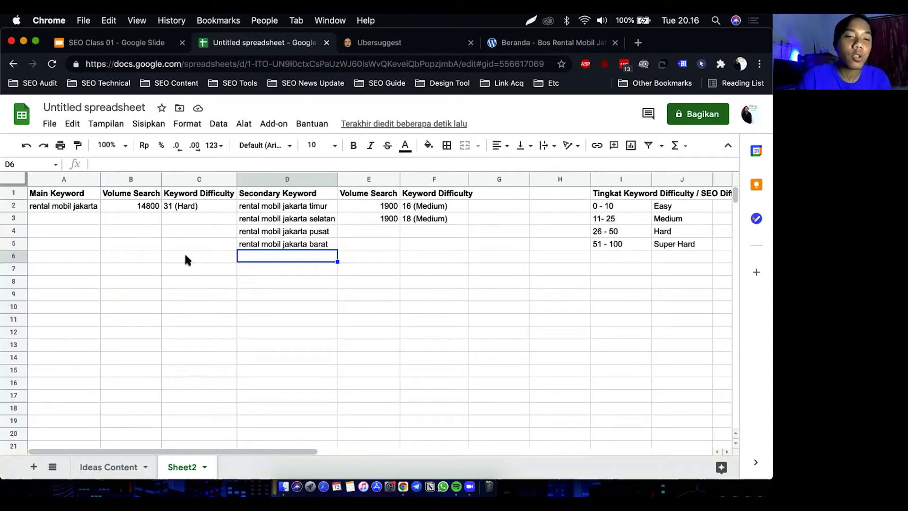
# Enter the page URL "bosrentalmobil.com/rental-mobil-jakarta" in cell A3, below the main keyword
pyautogui.press('Down')
pyautogui.press('Left')
pyautogui.press('Left')
pyautogui.press('Left')
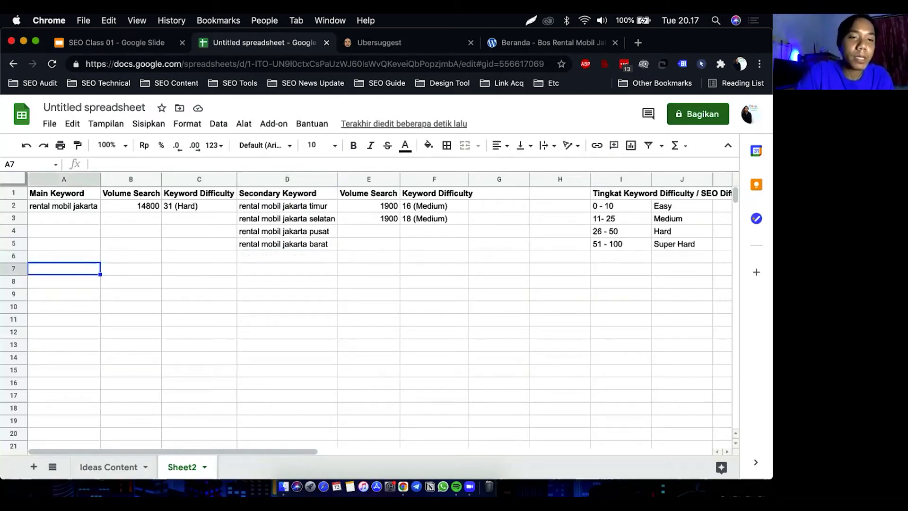
pyautogui.click(64, 218)
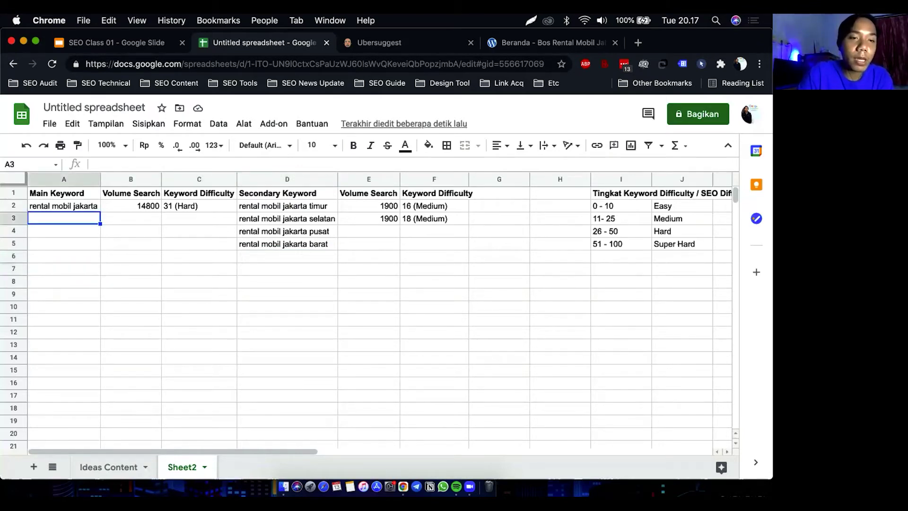
pyautogui.write('re')
pyautogui.press('Escape')
pyautogui.write('bosrentalmobil')
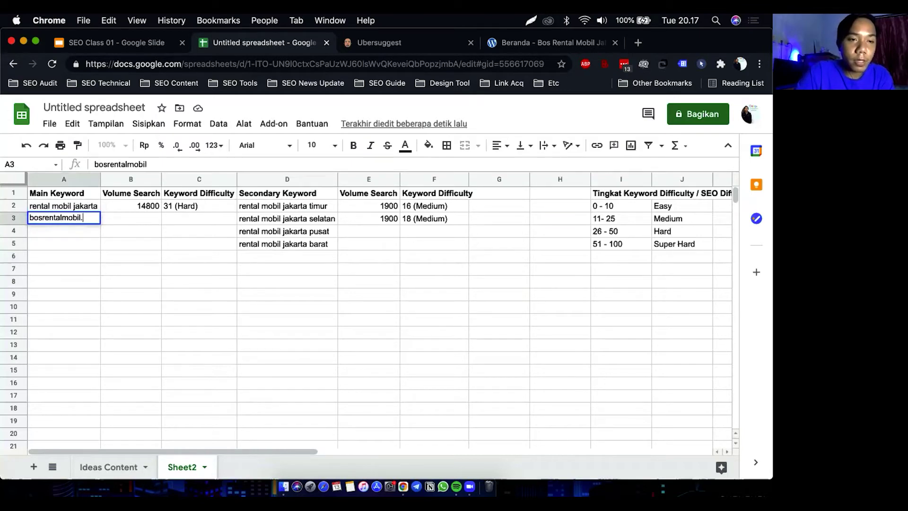
pyautogui.write('.com/rental-mobil-jakarta')
pyautogui.press('Return')
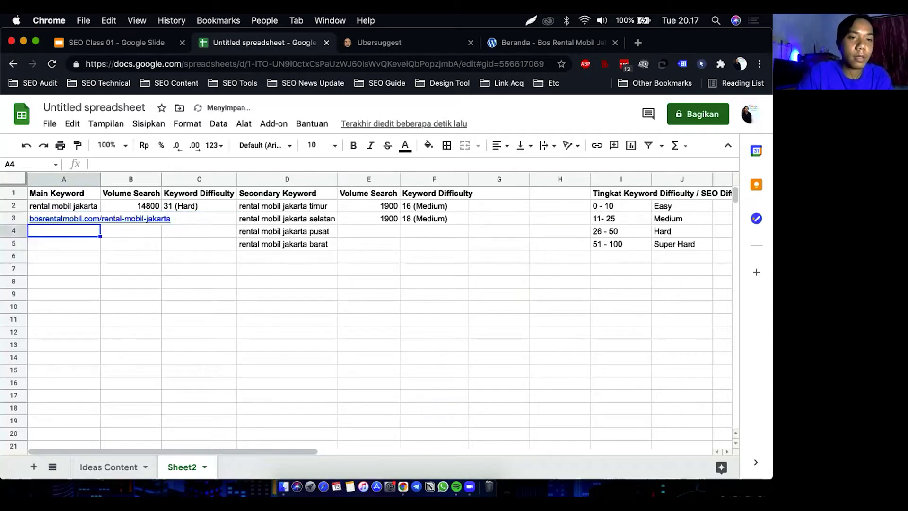
pyautogui.press('Right')
pyautogui.press('Right')
pyautogui.press('Right')
pyautogui.press('Right')
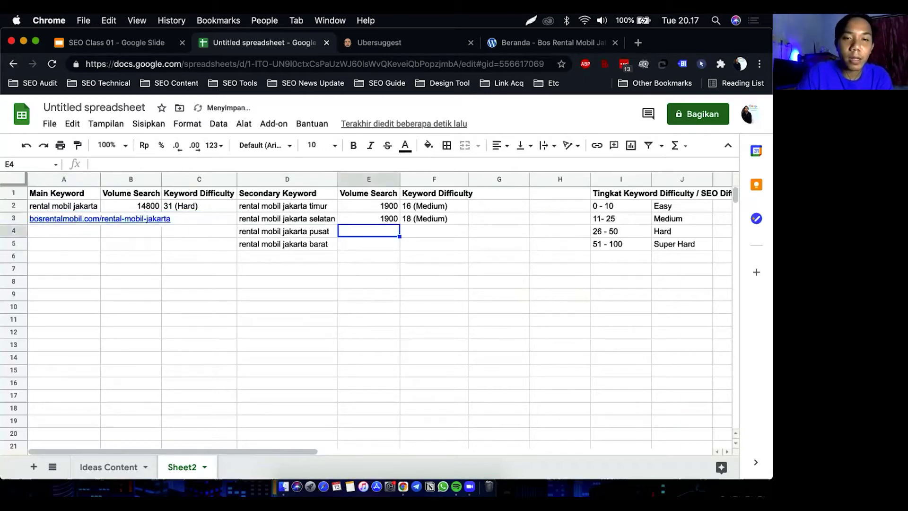
pyautogui.press('Up')
pyautogui.press('Up')
pyautogui.press('Down')
pyautogui.press('Down')
pyautogui.press('Down')
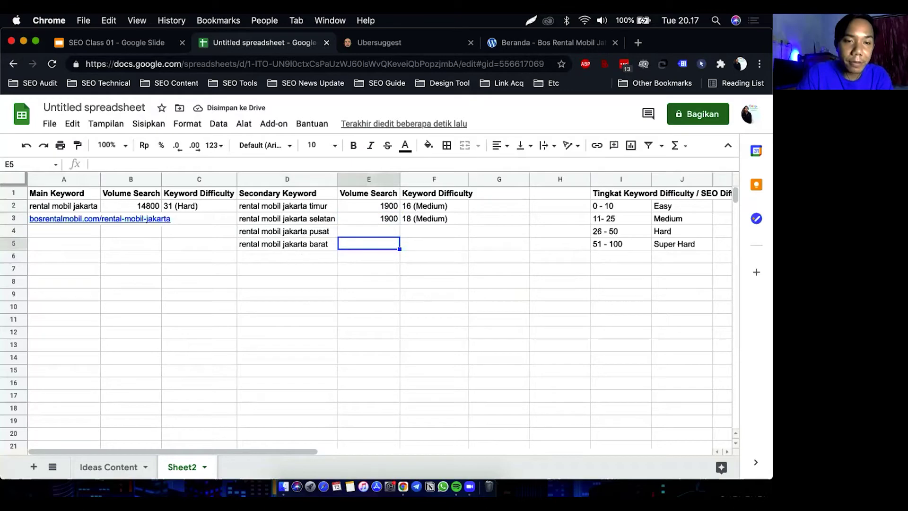
pyautogui.press('Down')
pyautogui.press('Left')
pyautogui.press('Left')
pyautogui.press('Left')
pyautogui.press('Right')
pyautogui.press('Right')
pyautogui.press('Right')
pyautogui.press('Right')
pyautogui.press('Up')
pyautogui.press('Up')
pyautogui.press('Up')
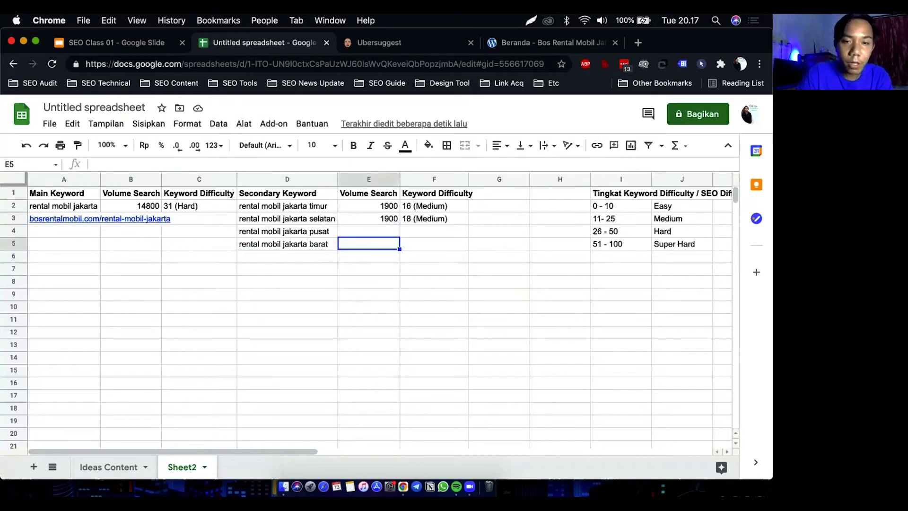
# Copy the secondary keyword "rental mobil jakarta timur" from cell D2 into cell A7 of the Main Keyword column
pyautogui.press('Left')
pyautogui.press('Up')
pyautogui.press('super+c')
pyautogui.press('Down')
pyautogui.press('Down')
pyautogui.press('Down')
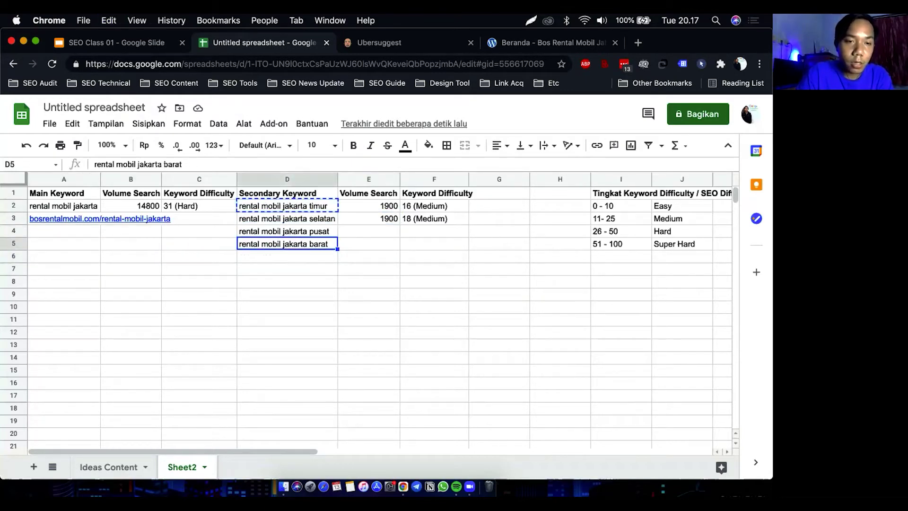
pyautogui.press('Down')
pyautogui.press('Down')
pyautogui.press('Left')
pyautogui.press('Left')
pyautogui.press('Left')
pyautogui.press('super+v')
pyautogui.press('Right')
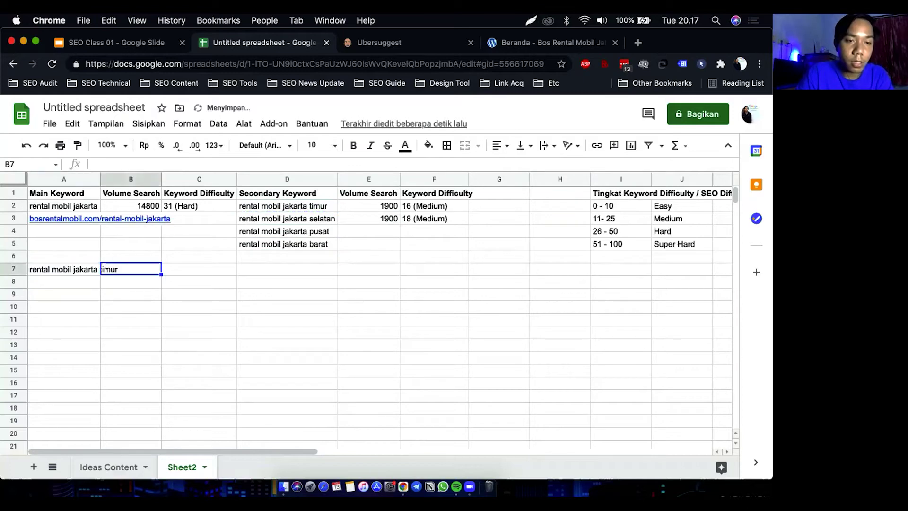
pyautogui.press('Right')
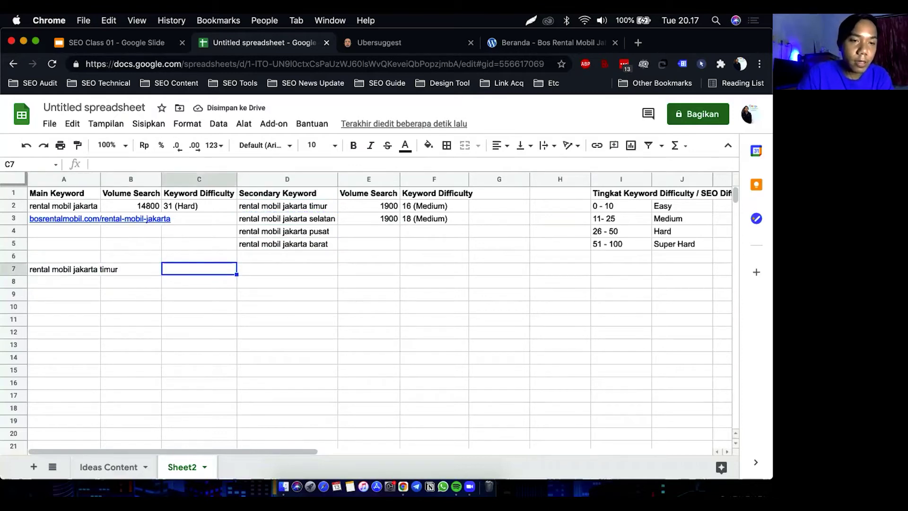
pyautogui.press('Left')
pyautogui.press('Left')
pyautogui.press('Down')
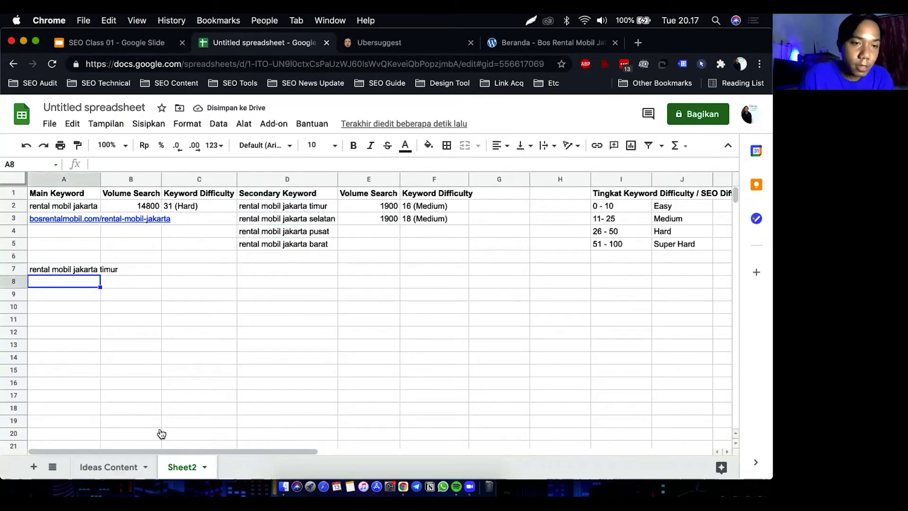
# Copy the URL from A3 into A8 and extend it to "bosrentalmobil.com/rental-mobil-jakarta-timur"
pyautogui.click(72, 218)
pyautogui.press('super+c')
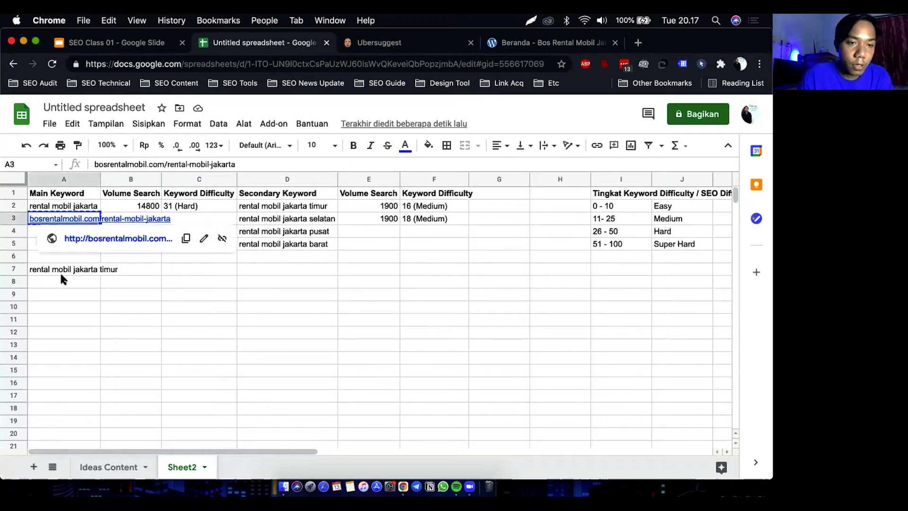
pyautogui.click(63, 280)
pyautogui.press('super+v')
pyautogui.doubleClick(167, 281)
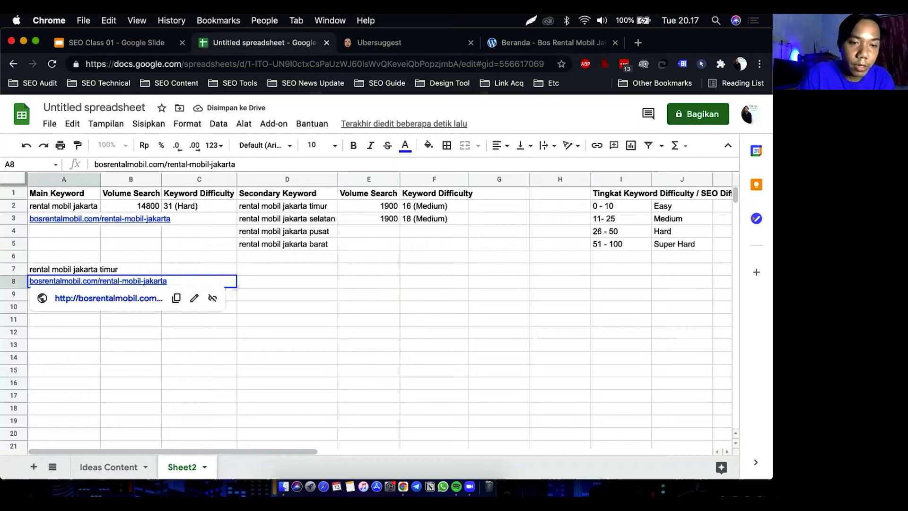
pyautogui.write('-timur')
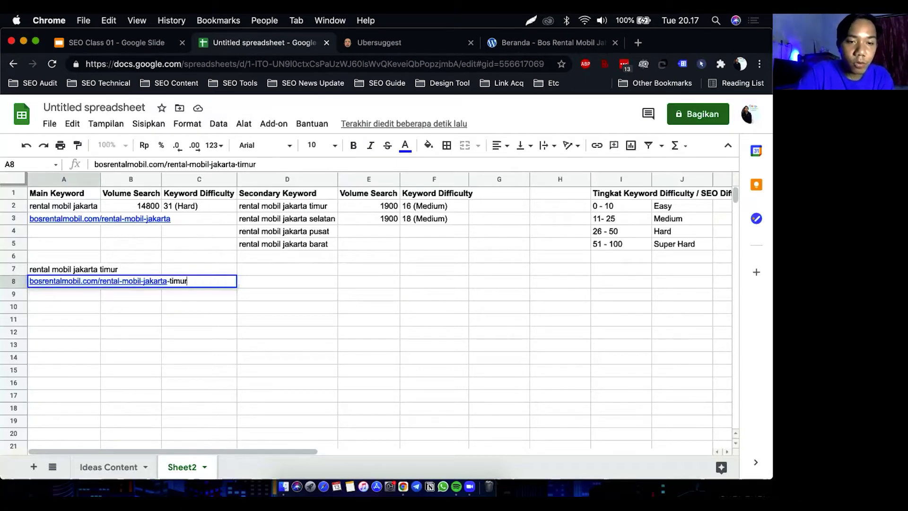
pyautogui.press('Return')
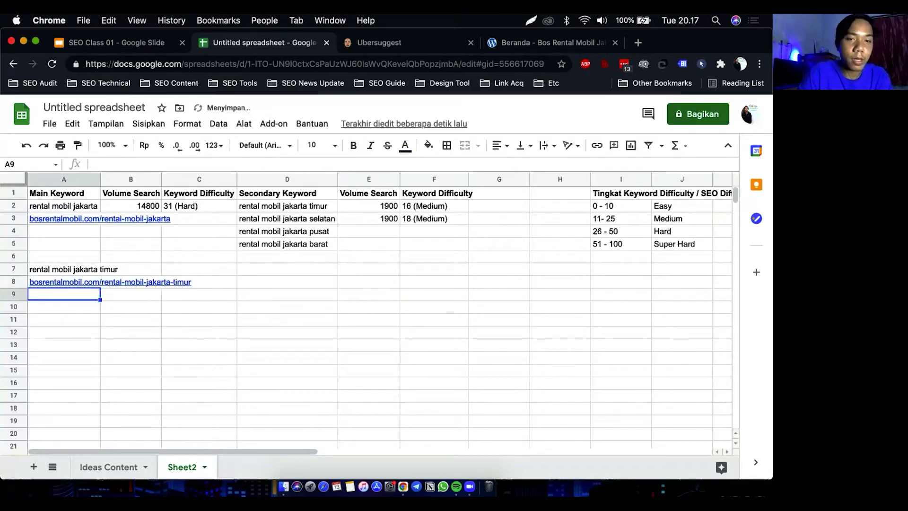
# Copy the secondary keyword "rental mobil jakarta selatan" from cell D3 into cell A10 of the Main Keyword column
pyautogui.press('Up')
pyautogui.press('Up')
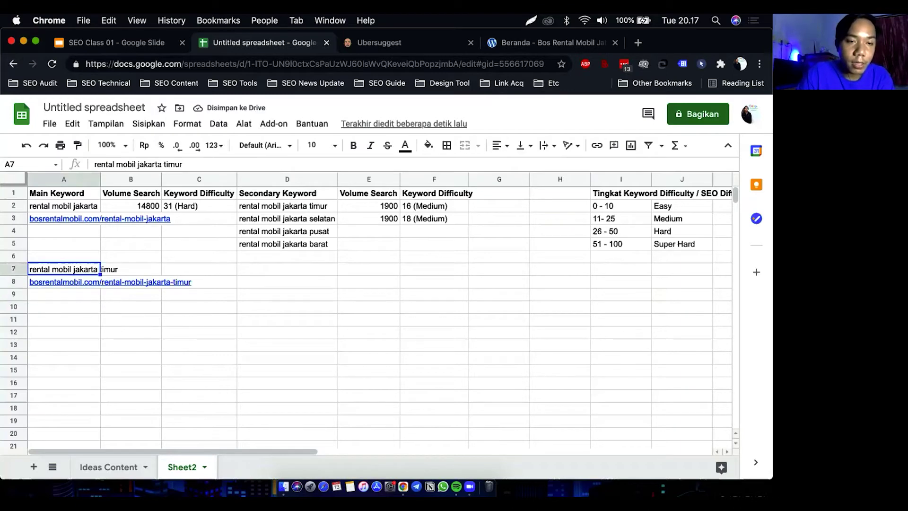
pyautogui.press('Right')
pyautogui.press('Right')
pyautogui.press('Right')
pyautogui.press('Up')
pyautogui.press('Up')
pyautogui.press('Up')
pyautogui.press('Up')
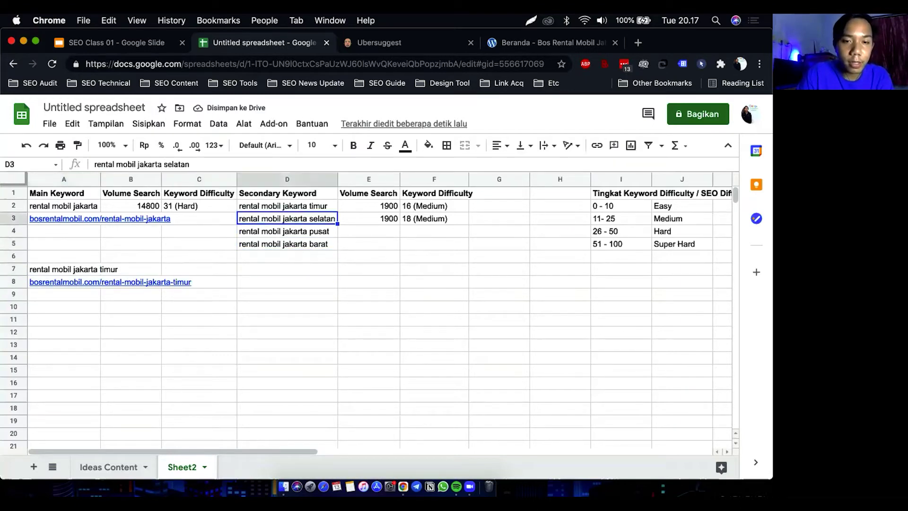
pyautogui.hotkey('ctrl', 'c')
pyautogui.press('Down')
pyautogui.press('Down')
pyautogui.press('Down')
pyautogui.press('Down')
pyautogui.press('Down')
pyautogui.press('Down')
pyautogui.press('Down')
pyautogui.press('Left')
pyautogui.press('Left')
pyautogui.press('Left')
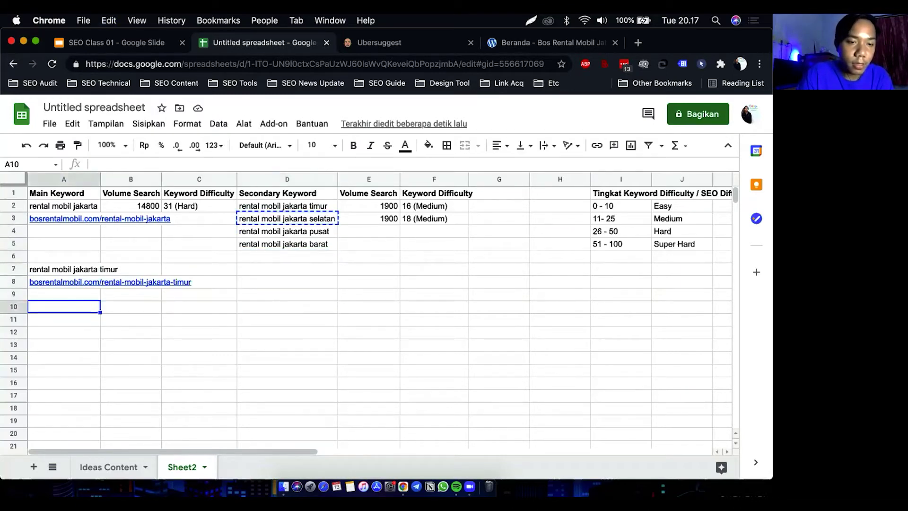
pyautogui.hotkey('ctrl', 'v')
# Copy the URL from A8 into A11 and change its ending so it reads "bosrentalmobil.com/rental-mobil-jakarta-selatan"
pyautogui.press('Down')
pyautogui.press('Up')
pyautogui.press('Up')
pyautogui.press('Up')
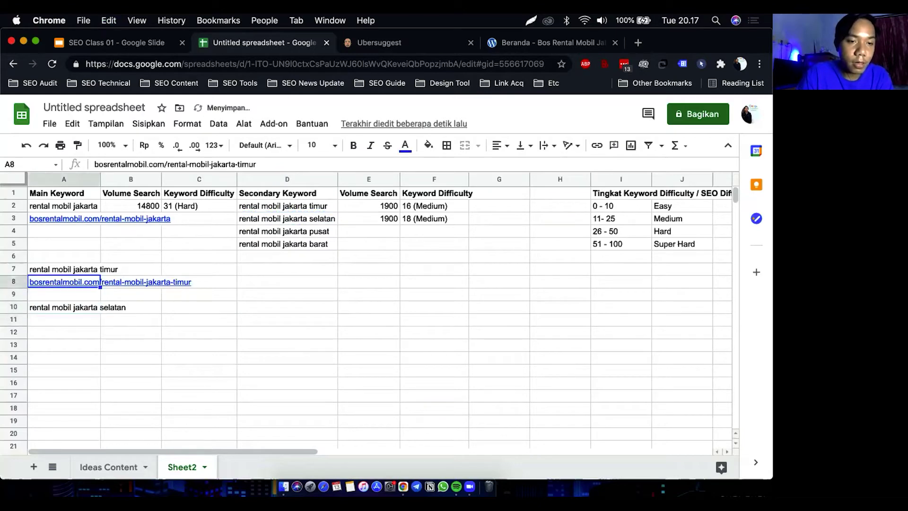
pyautogui.press('Down')
pyautogui.press('Down')
pyautogui.press('Down')
pyautogui.hotkey('ctrl', 'v')
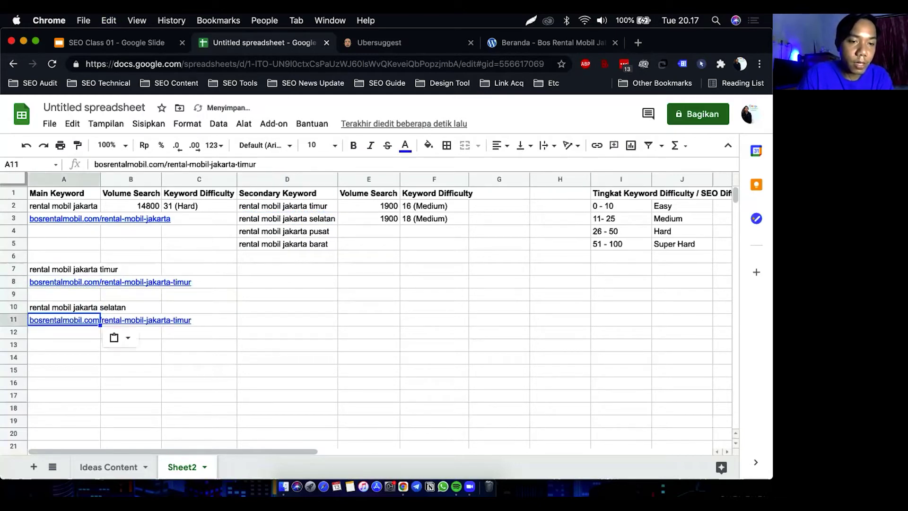
pyautogui.hotkey('shift', 'Left')
pyautogui.hotkey('shift', 'Left')
pyautogui.hotkey('shift', 'Left')
pyautogui.hotkey('shift', 'Left')
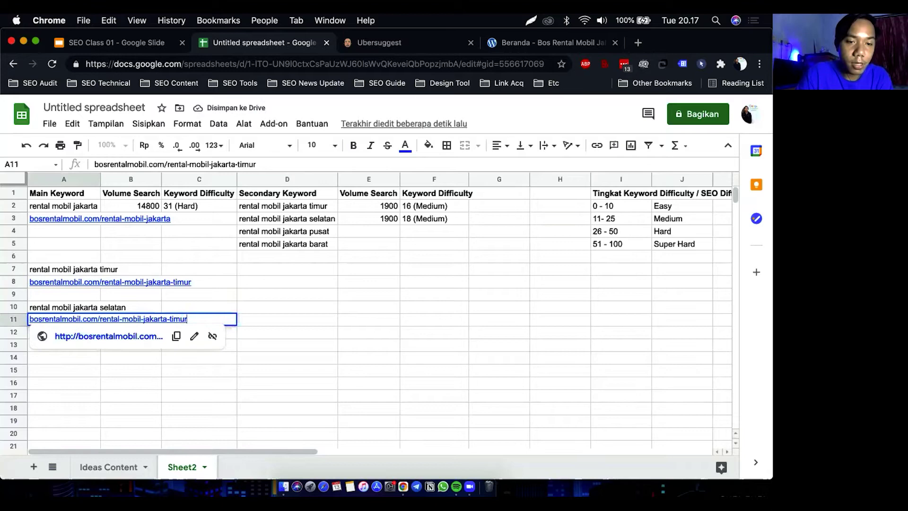
pyautogui.write('selatan')
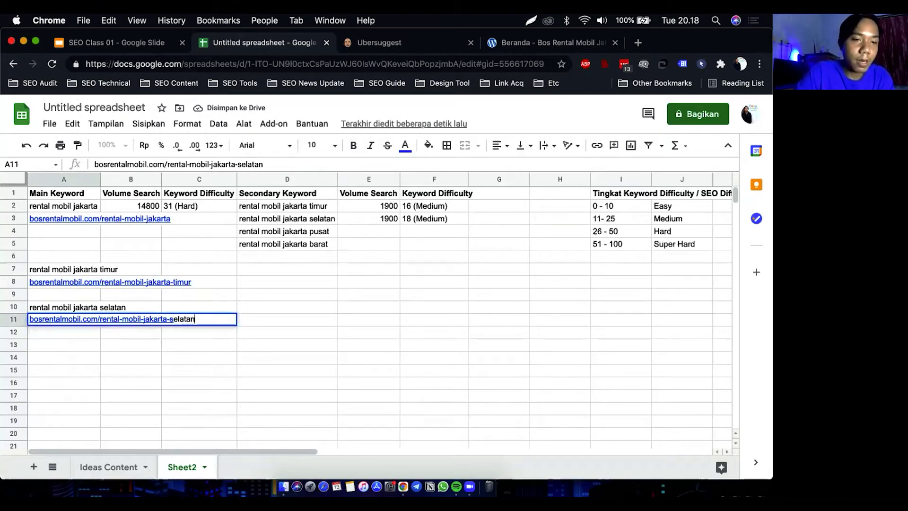
pyautogui.press('Return')
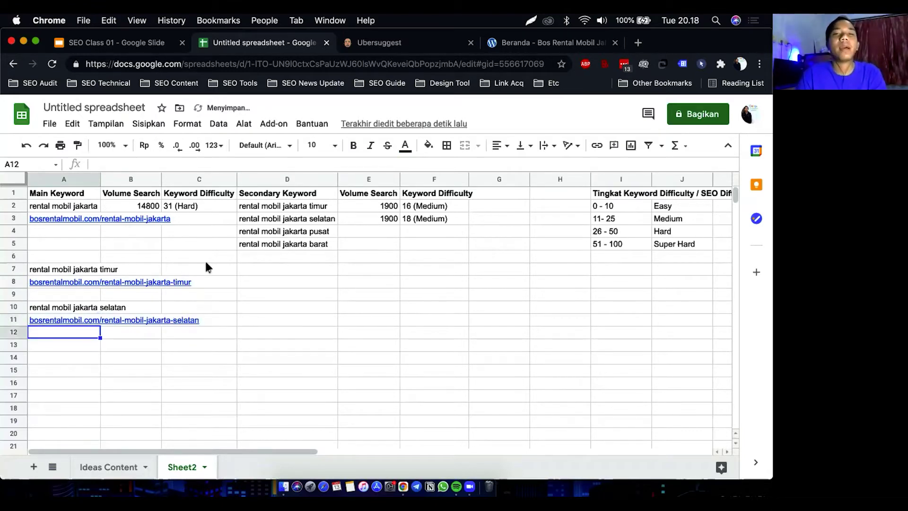
pyautogui.click(245, 278)
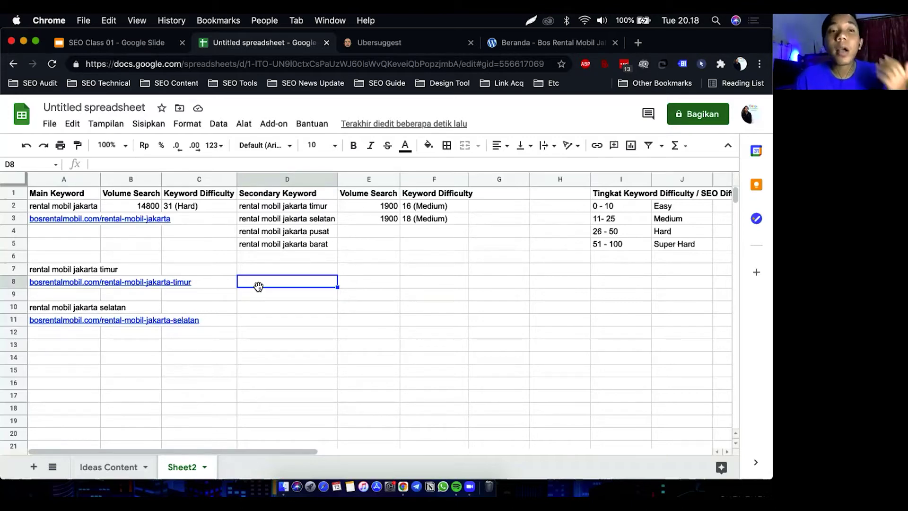
# Switch to Ubersuggest and examine the keyword ideas and content ideas listed for "rental mobil jakarta"
pyautogui.click(372, 43)
pyautogui.scroll(-2, 328, 279)
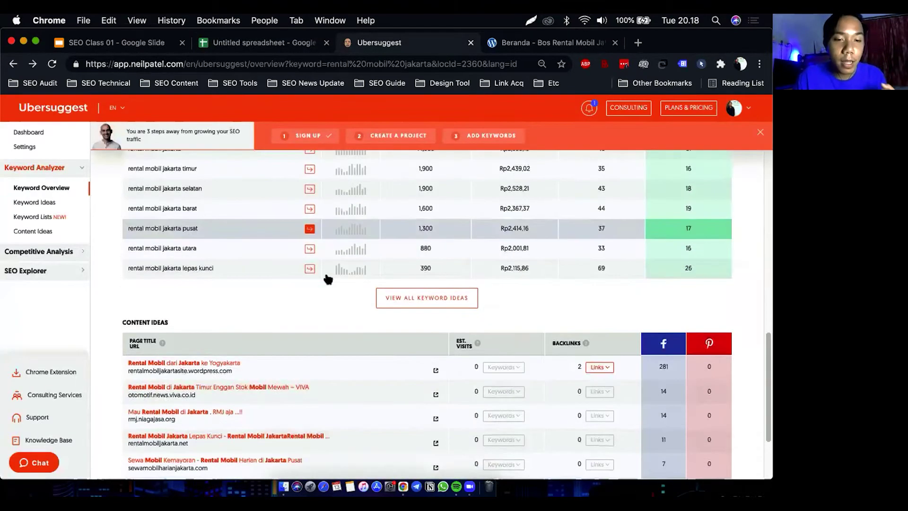
pyautogui.scroll(-4, 326, 276)
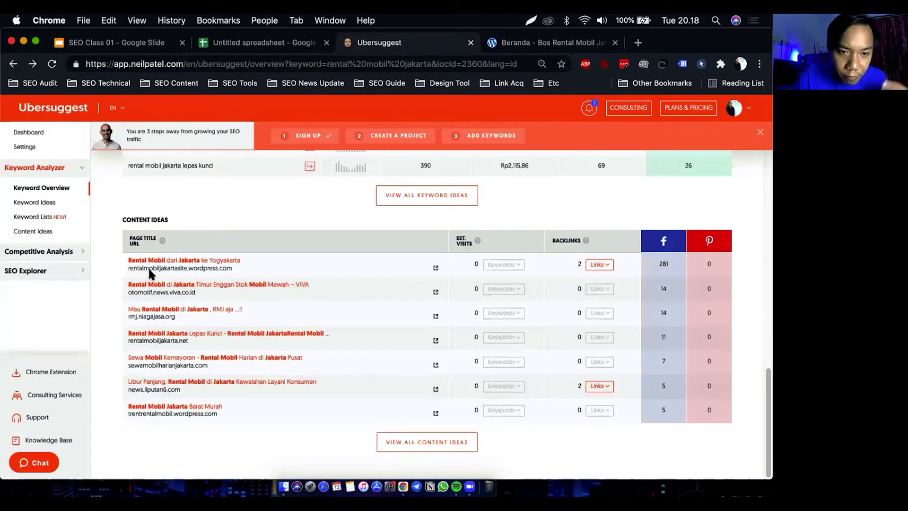
pyautogui.scroll(9, 284, 223)
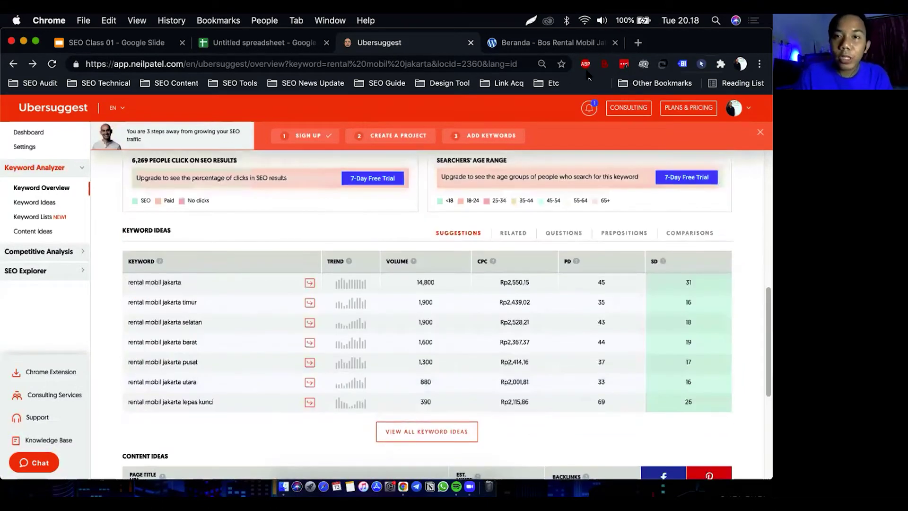
# Search Google for "rental mobil jakarta" in a new tab and review the organic results for competitor sites
pyautogui.click(637, 43)
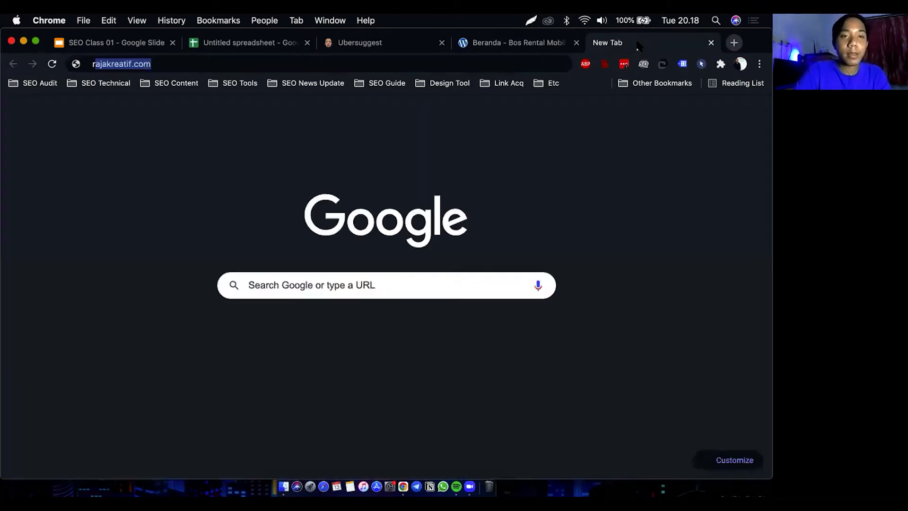
pyautogui.write('rental mobil jakarta')
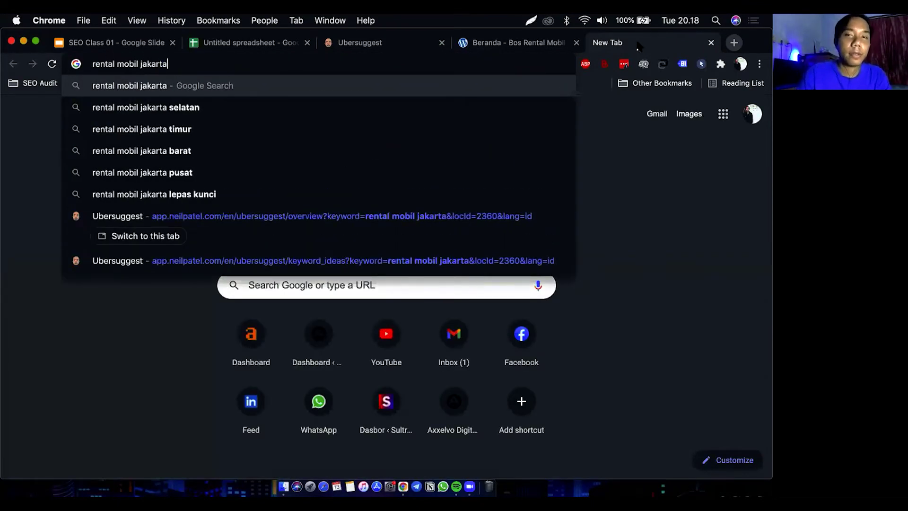
pyautogui.press('Return')
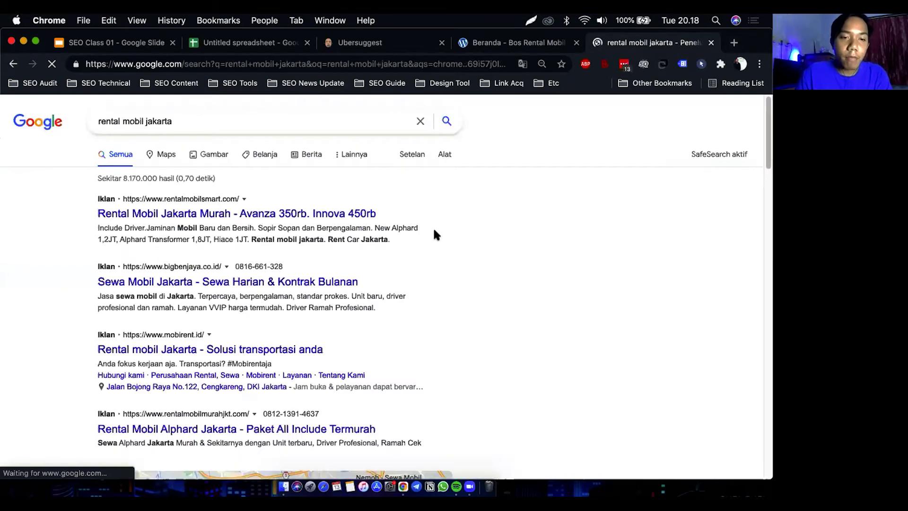
pyautogui.scroll(-12, 461, 227)
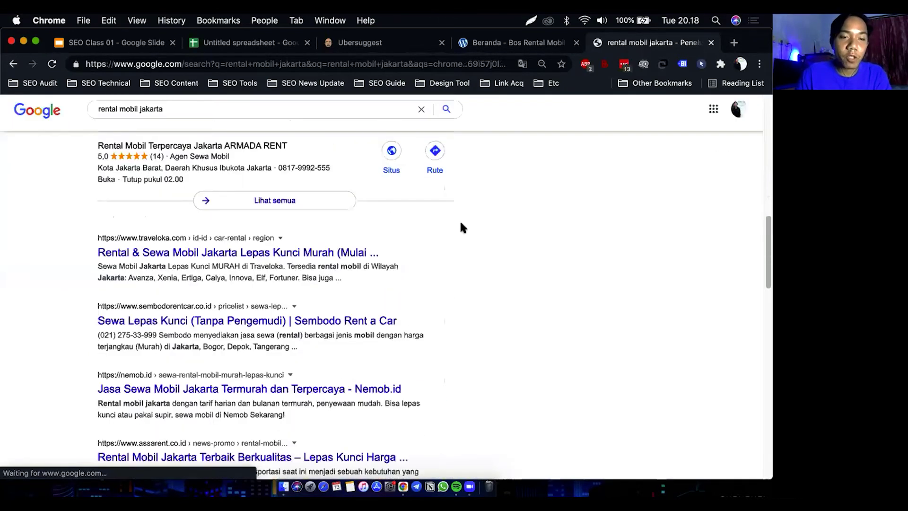
pyautogui.scroll(-1, 461, 227)
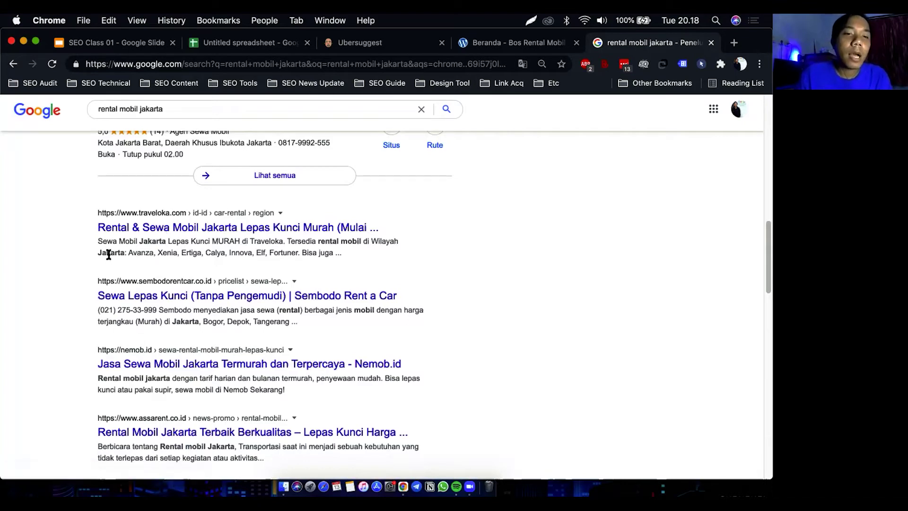
pyautogui.scroll(-1, 166, 255)
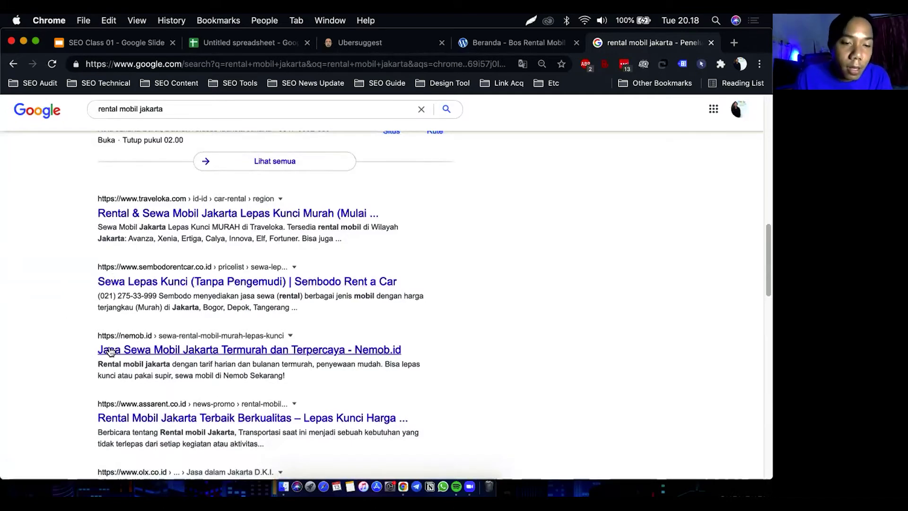
pyautogui.scroll(-1, 126, 342)
pyautogui.scroll(-4, 126, 342)
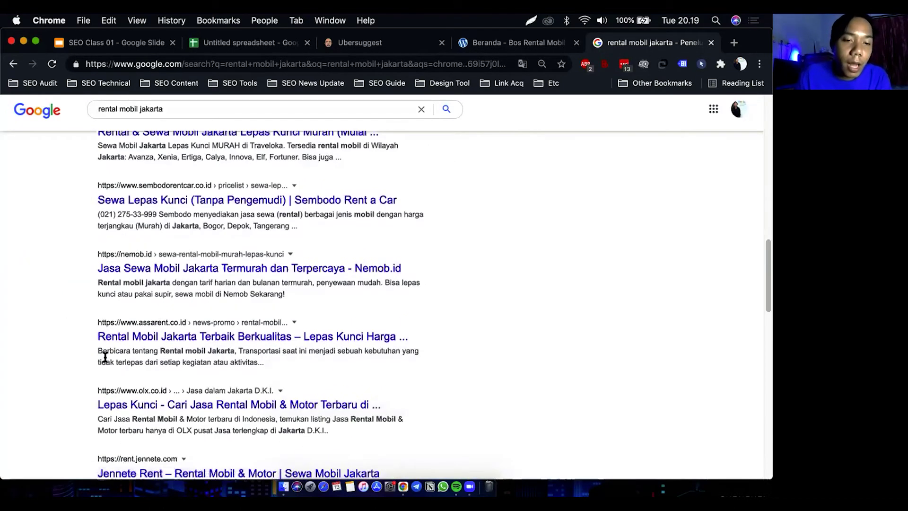
pyautogui.scroll(-6, 209, 341)
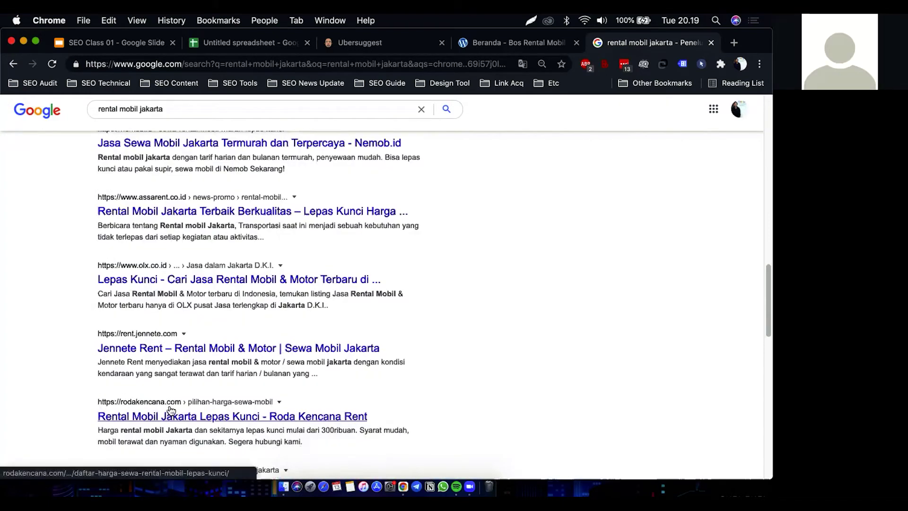
pyautogui.scroll(2, 263, 315)
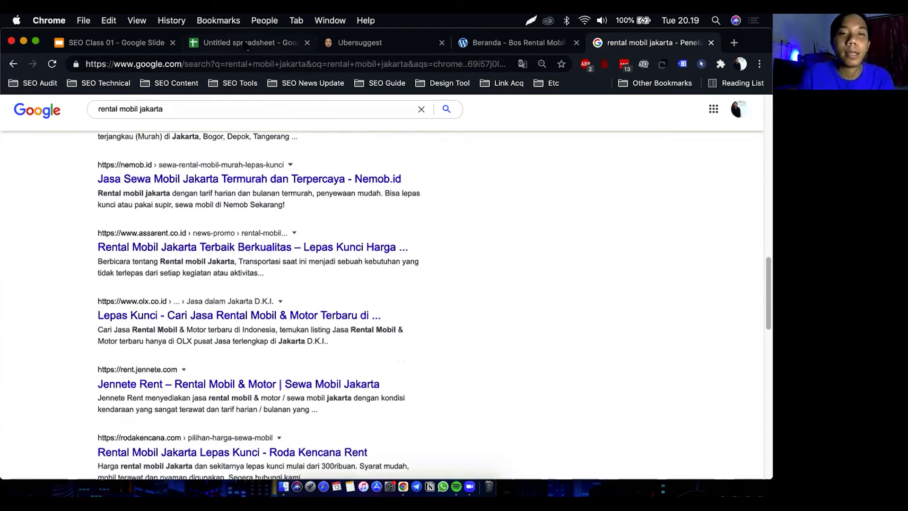
# Return to the keyword spreadsheet and add a bold "Competitor" heading in cell A13
pyautogui.click(245, 44)
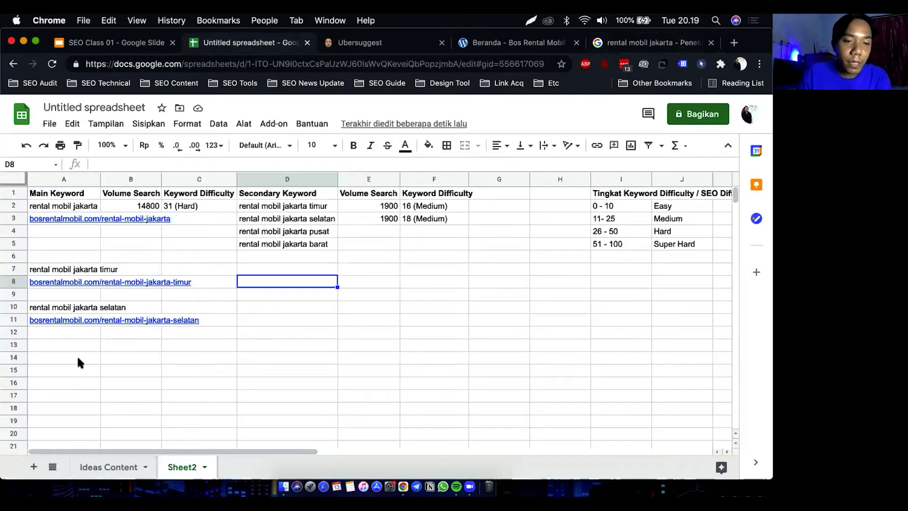
pyautogui.click(64, 344)
pyautogui.write('Competitor')
pyautogui.press('Return')
pyautogui.click(86, 347)
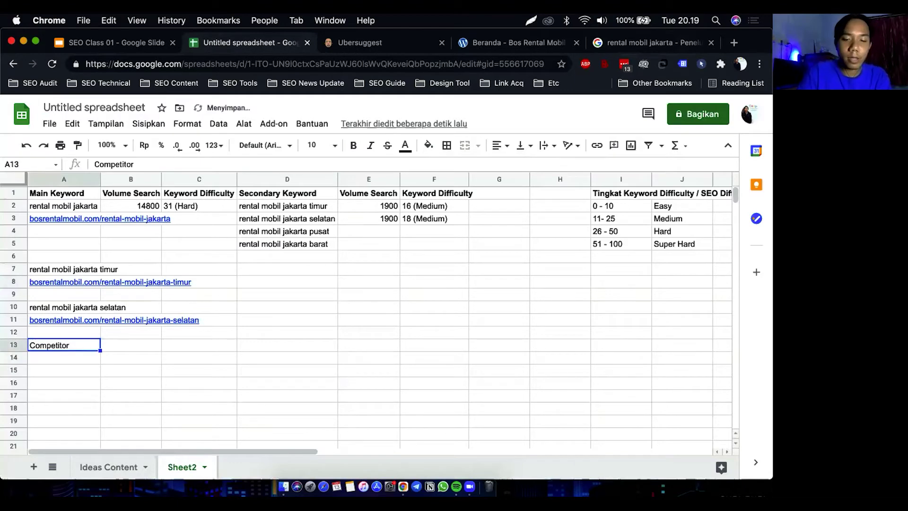
pyautogui.click(353, 146)
# Copy the link address of the Sembodo Rent a Car result from the Google search into cell A14 under Competitor
pyautogui.click(63, 353)
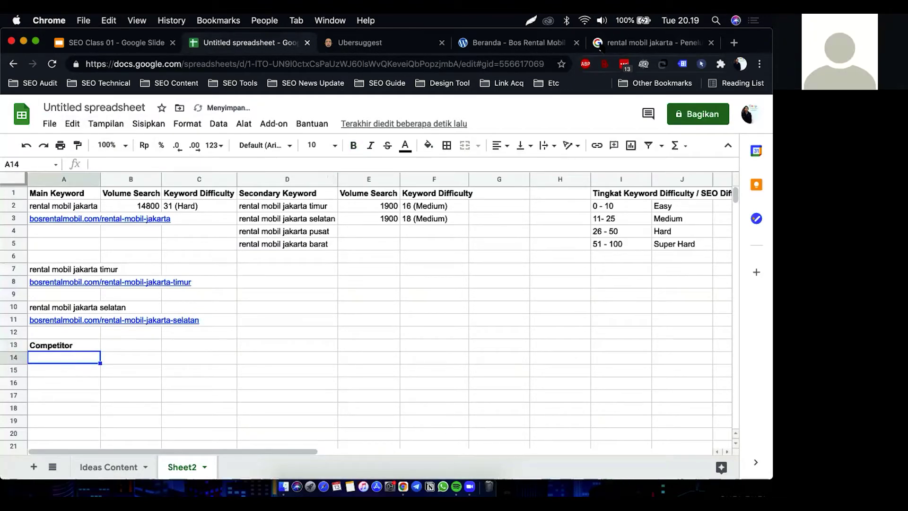
pyautogui.click(600, 48)
pyautogui.scroll(5, 304, 247)
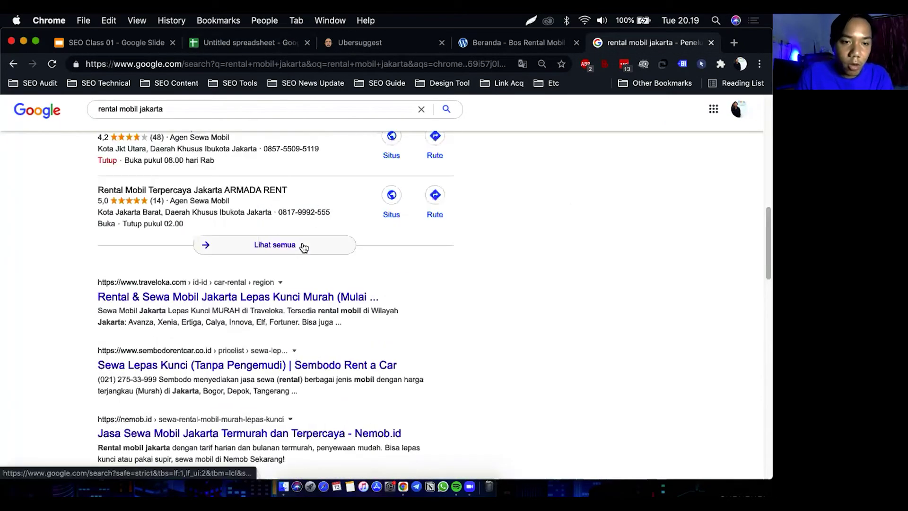
pyautogui.scroll(-3, 239, 274)
pyautogui.rightClick(188, 273)
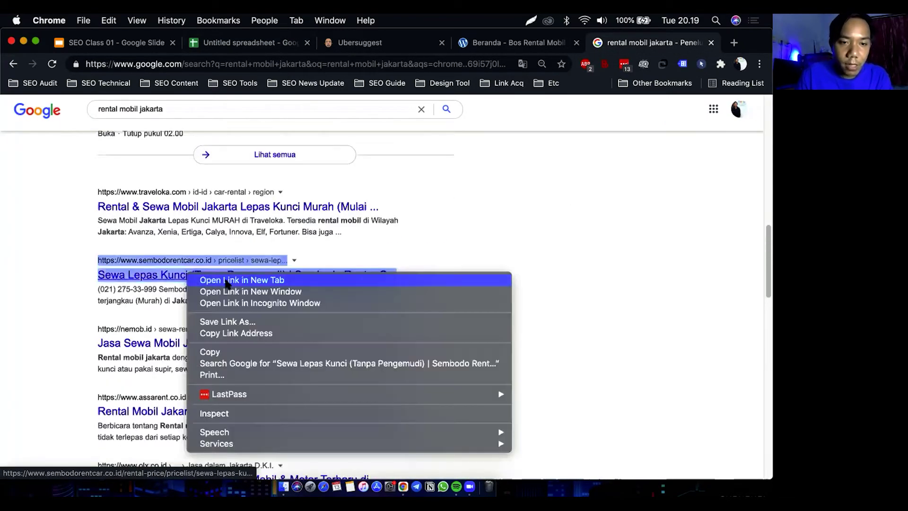
pyautogui.click(344, 241)
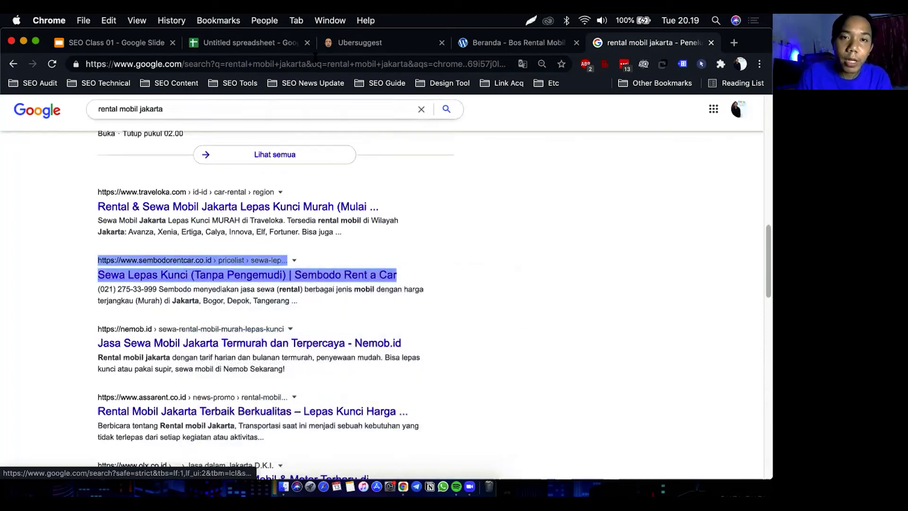
pyautogui.press('super+2')
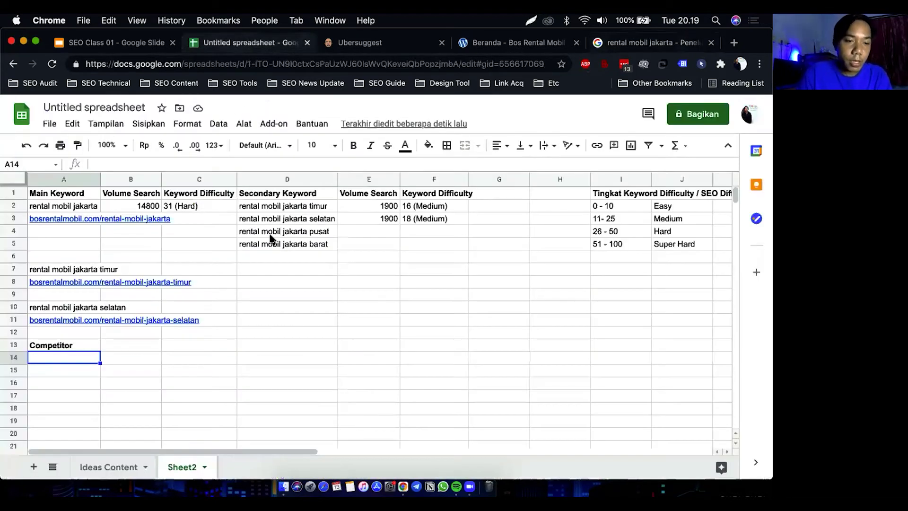
pyautogui.write('https://www.sembodorentcar.co.id/rental-price/pricelist/sewa-lepas-kunci')
pyautogui.press('Return')
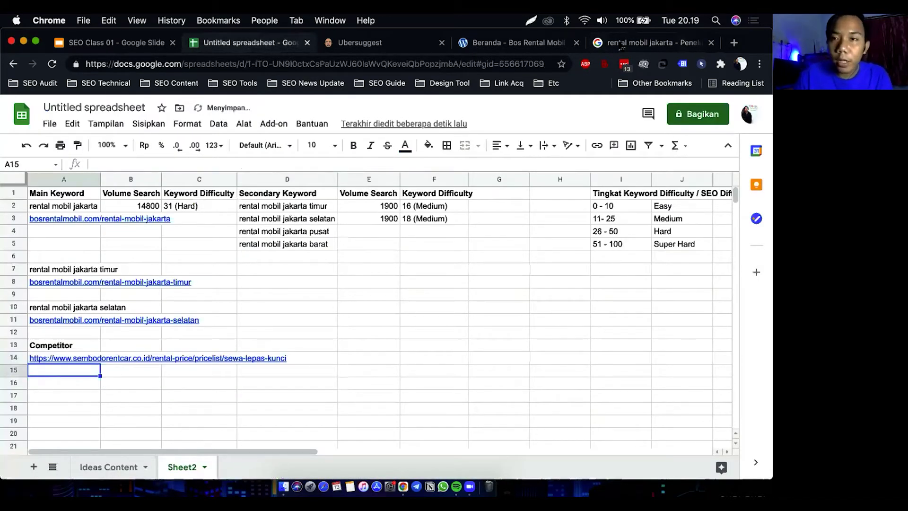
# Copy the link address of the Nemob.id search result into cell A15 of the competitor list
pyautogui.press('super+5')
pyautogui.click(410, 266)
pyautogui.scroll(-1, 409, 265)
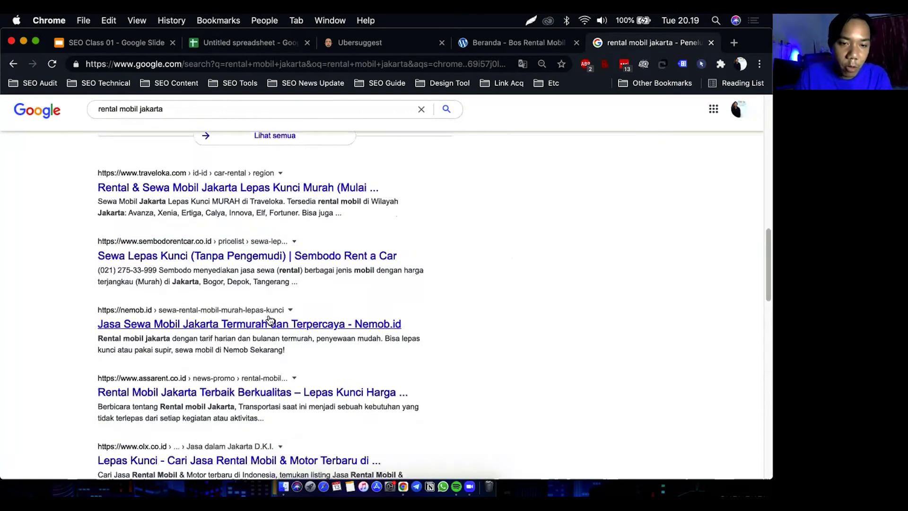
pyautogui.rightClick(268, 324)
pyautogui.click(317, 357)
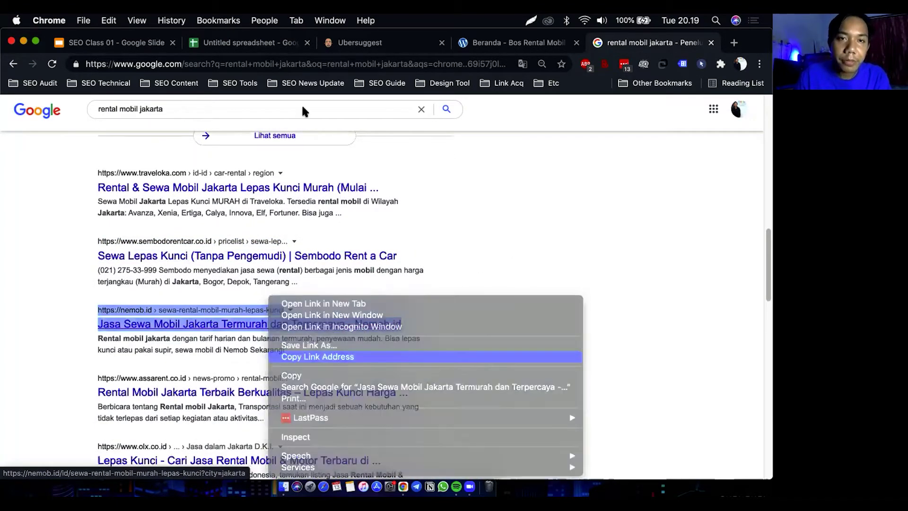
pyautogui.press('super+2')
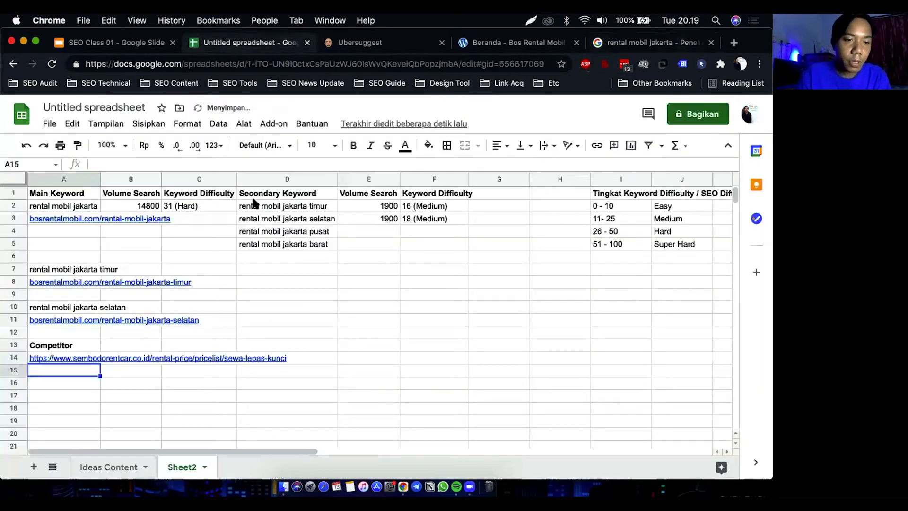
pyautogui.press('super+v')
pyautogui.press('Return')
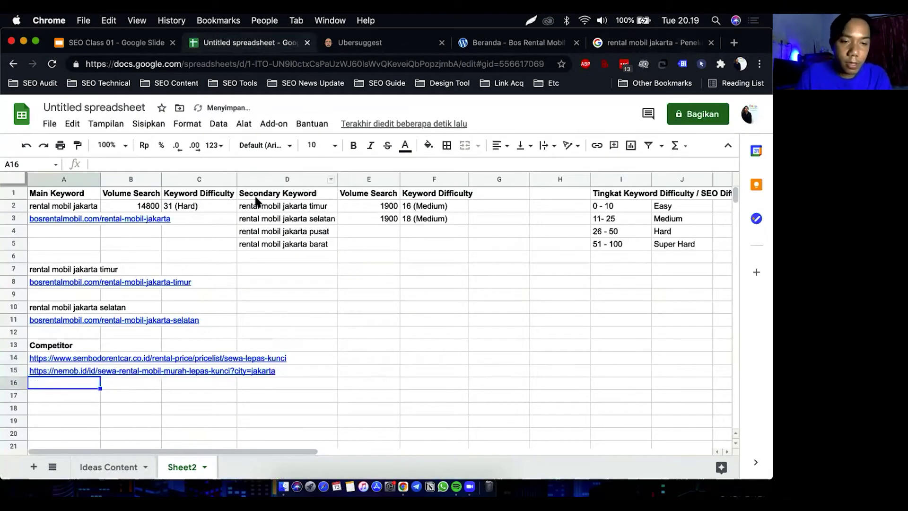
# Copy the link address of the assarent.co.id search result into cell A16 of the competitor list
pyautogui.press('super+5')
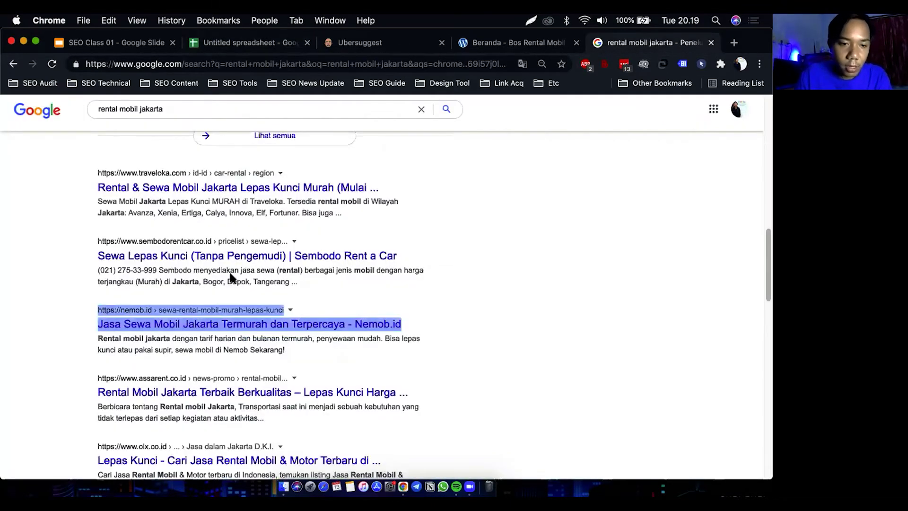
pyautogui.scroll(-2, 232, 277)
pyautogui.rightClick(208, 303)
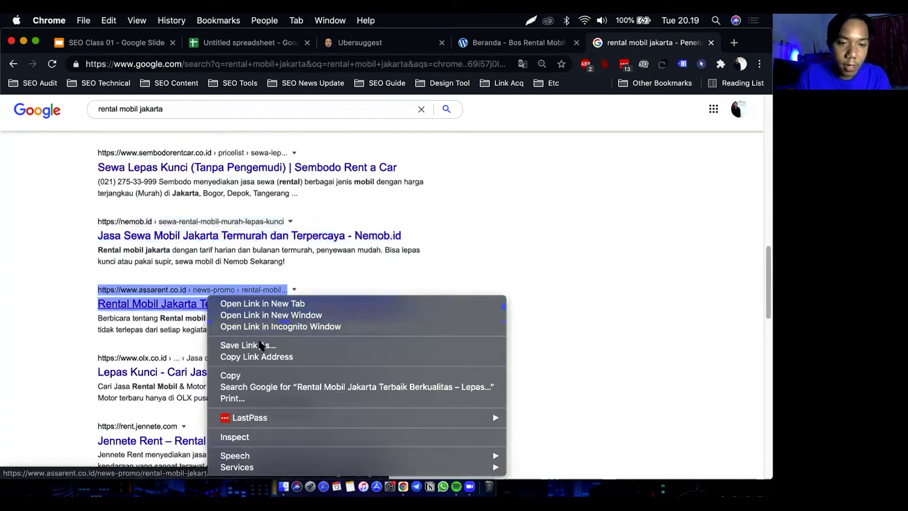
pyautogui.click(257, 356)
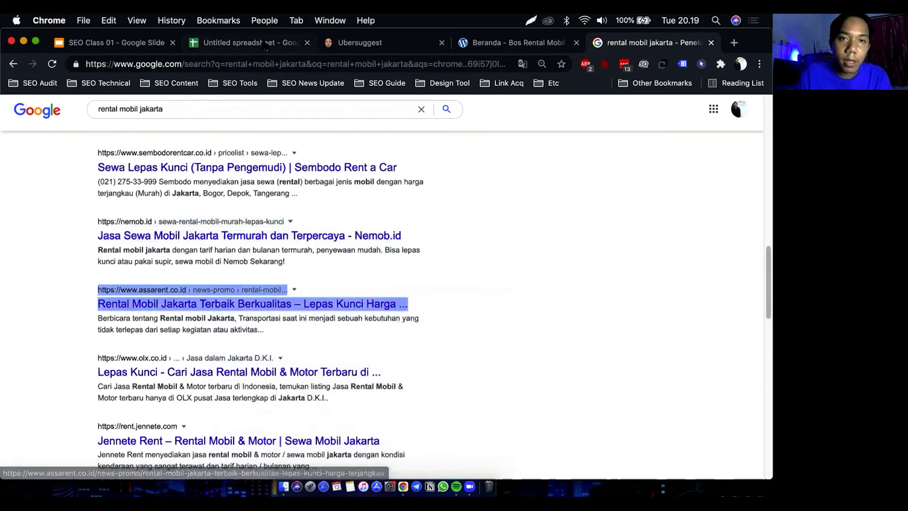
pyautogui.press('super+2')
pyautogui.press('super+v')
pyautogui.press('Return')
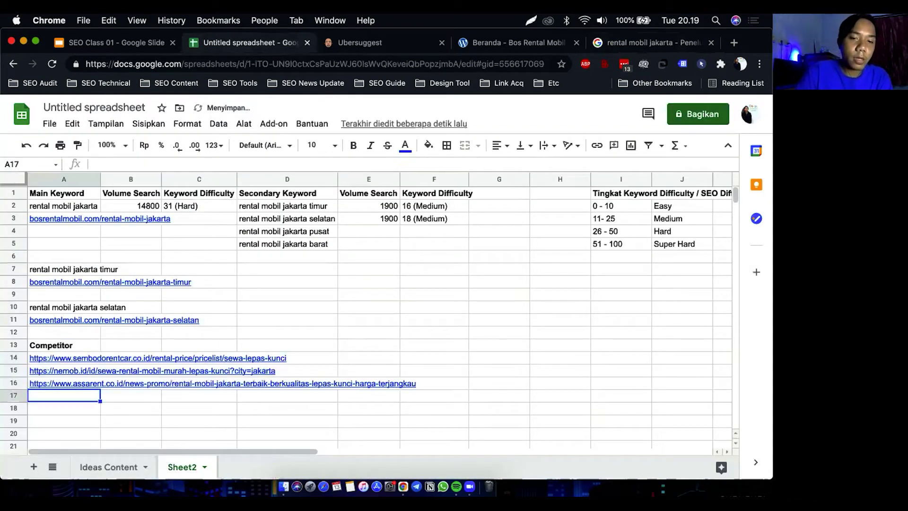
# Copy the link address of the Roda Kencana Rent search result into cell A17 of the competitor list
pyautogui.click(609, 47)
pyautogui.scroll(-5, 416, 193)
pyautogui.scroll(-3, 363, 218)
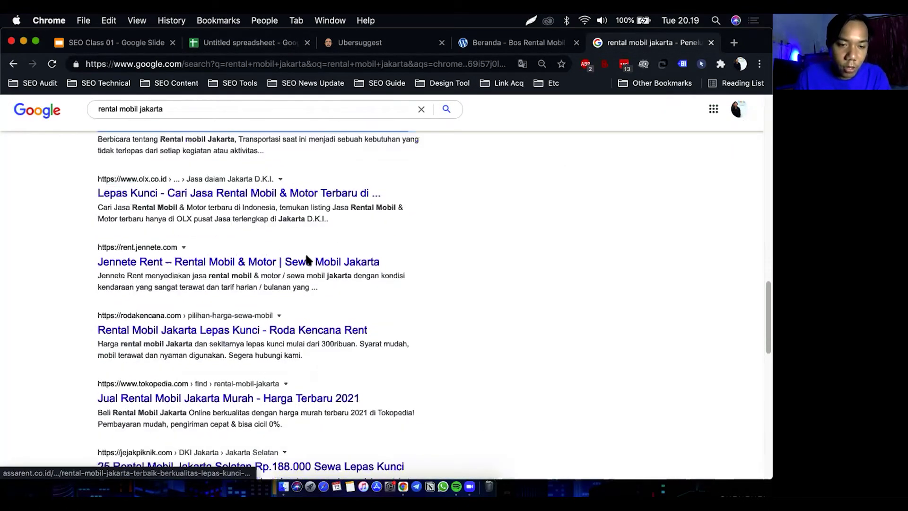
pyautogui.rightClick(220, 330)
pyautogui.click(271, 357)
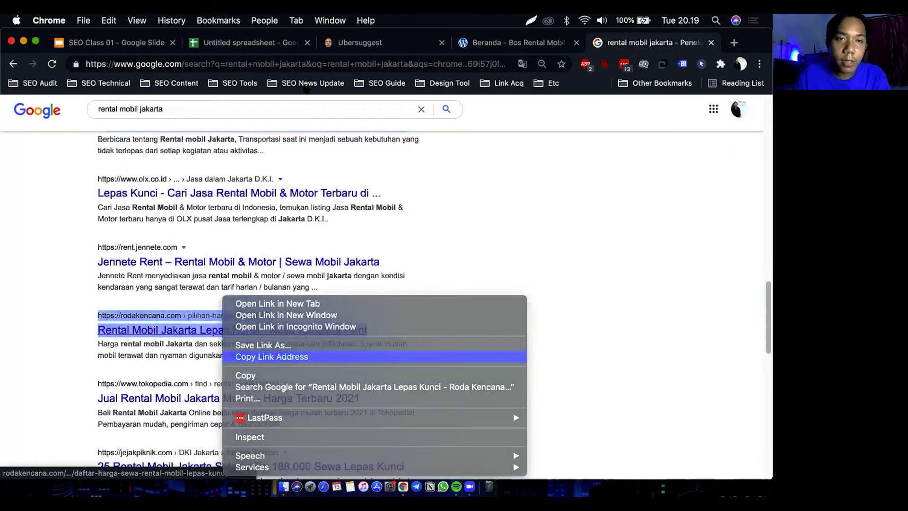
pyautogui.press('super+2')
pyautogui.press('super+v')
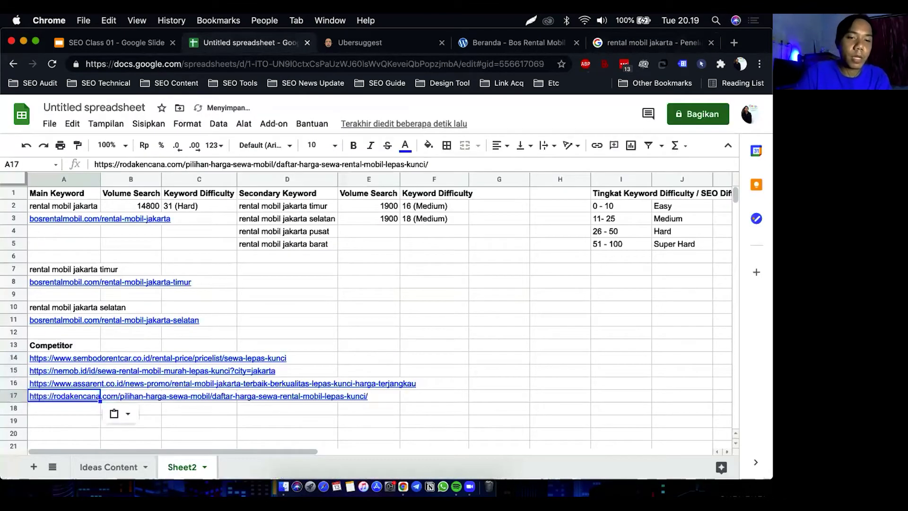
pyautogui.press('Return')
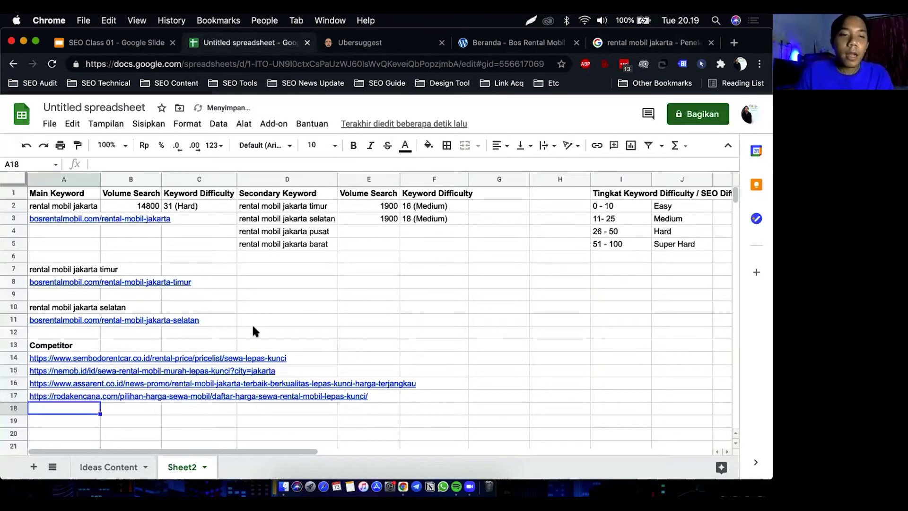
pyautogui.moveTo(119, 358)
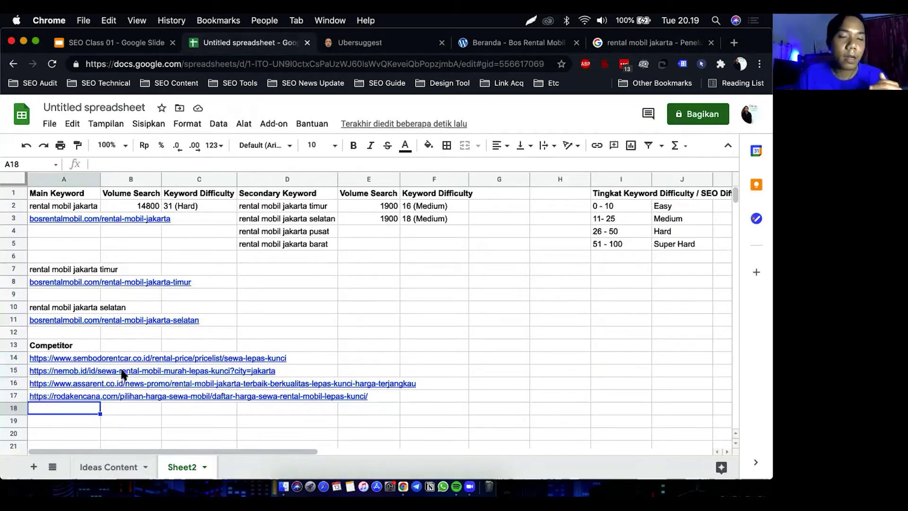
pyautogui.moveTo(99, 368)
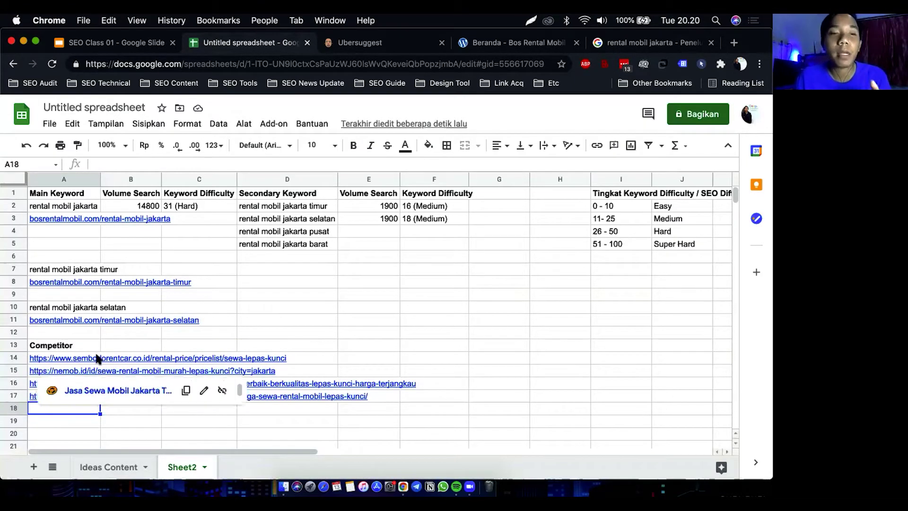
pyautogui.click(370, 332)
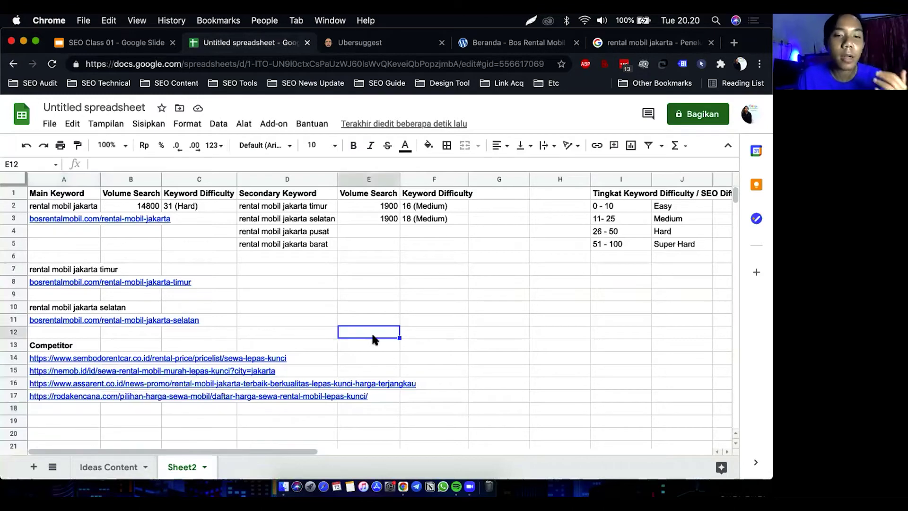
# Open the Sembodo Rent a Car result from the "rental mobil jakarta" Google search in a new tab
pyautogui.click(656, 48)
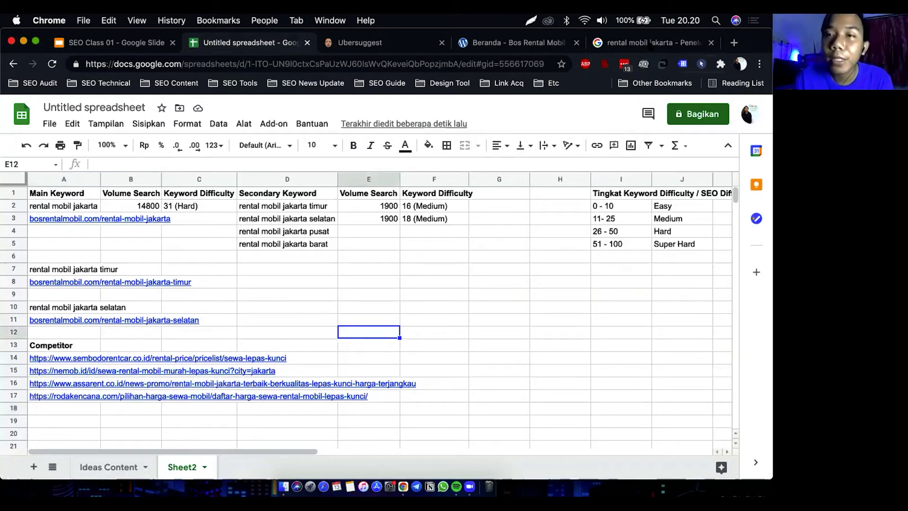
pyautogui.click(490, 322)
pyautogui.scroll(6, 492, 323)
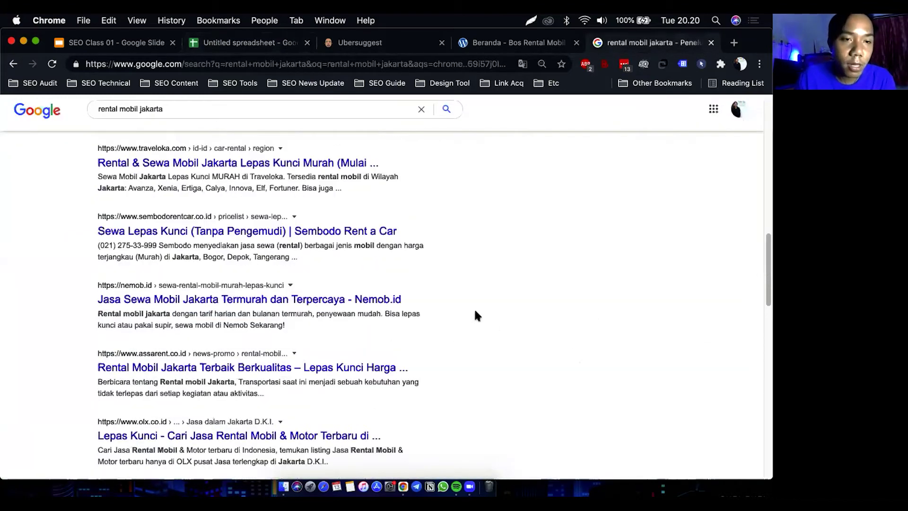
pyautogui.keyDown('super'); pyautogui.click(266, 251); pyautogui.keyUp('super')
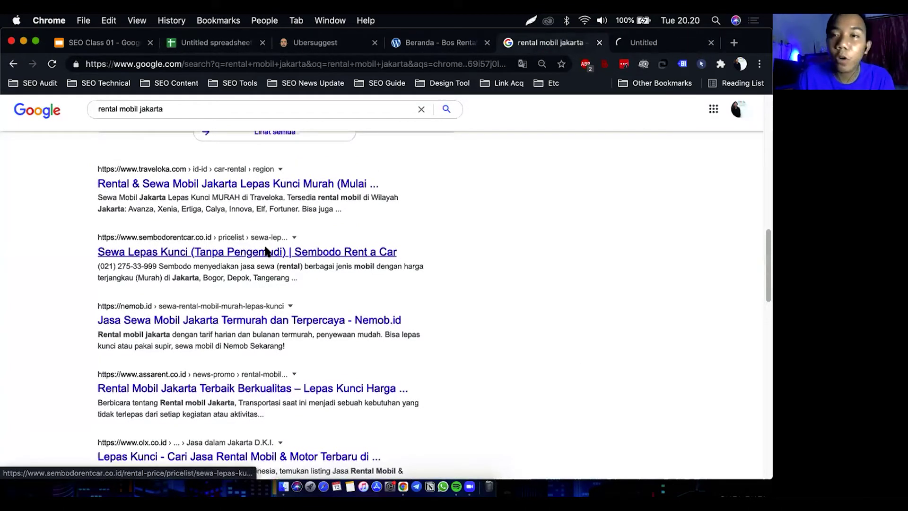
pyautogui.hotkey('ctrl', 'Tab')
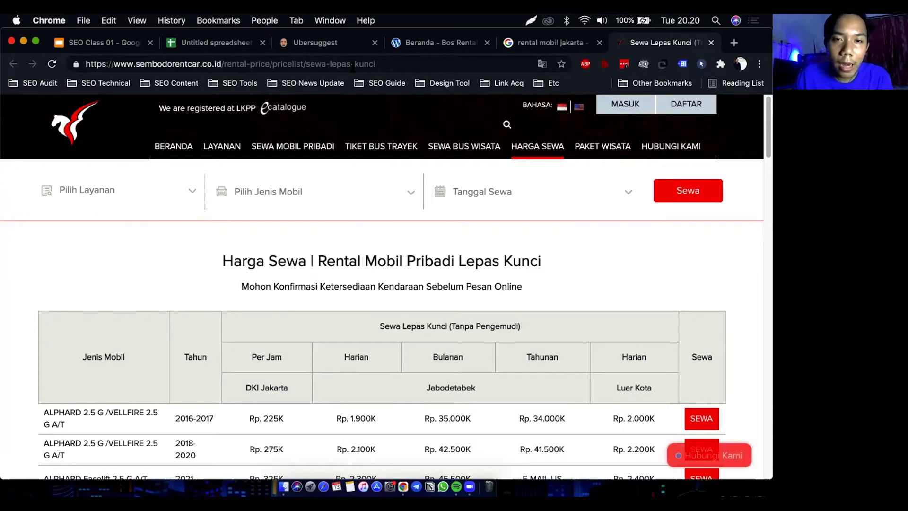
# Copy the full URL of the Sembodo Rent a Car sewa-lepas-kunci price list page
pyautogui.click(380, 64)
pyautogui.click(381, 64)
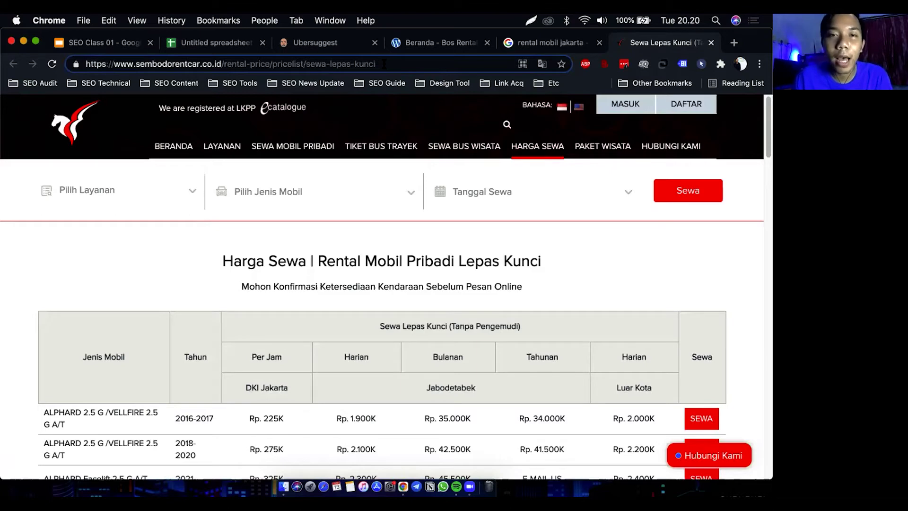
pyautogui.press('super+a')
pyautogui.press('super+c')
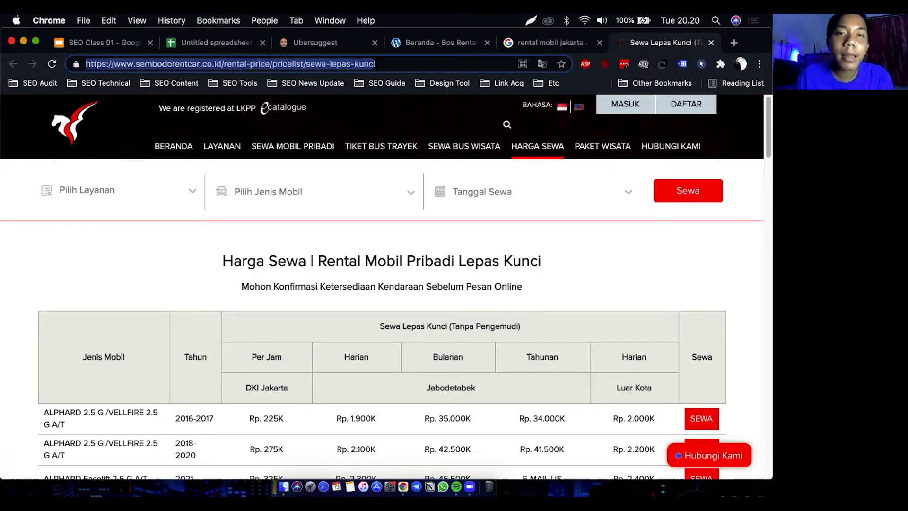
# Switch to Ubersuggest and return to the keyword overview for "rental mobil jakarta"
pyautogui.click(321, 47)
pyautogui.press('super+6')
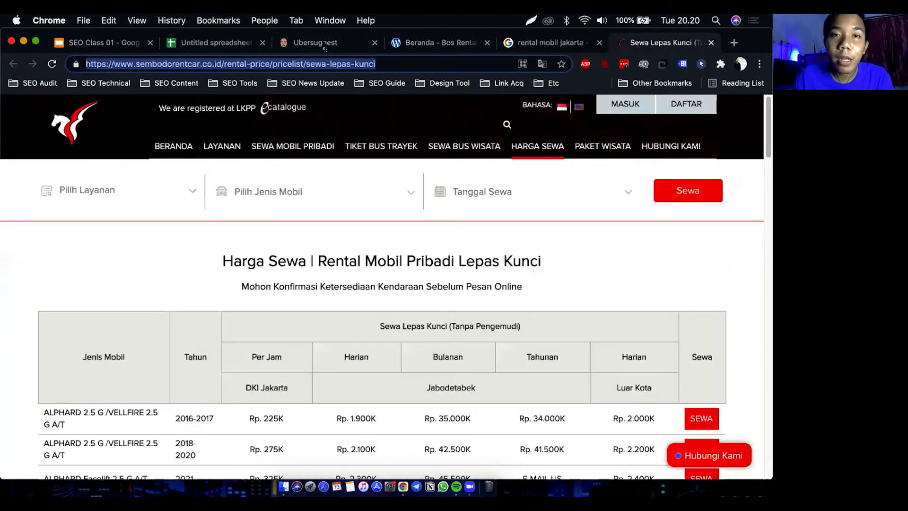
pyautogui.press('super+3')
pyautogui.press('super+bracketleft')
pyautogui.doubleClick(267, 199)
pyautogui.tripleClick(267, 199)
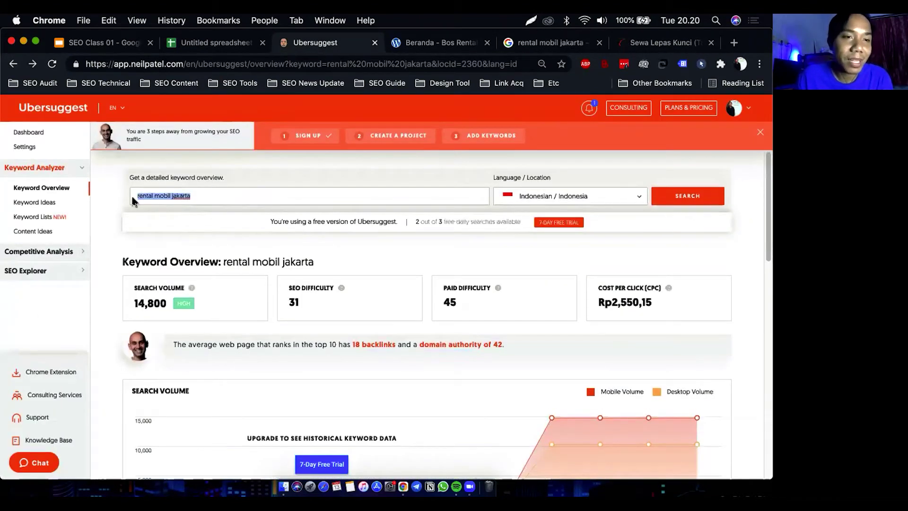
pyautogui.click(24, 253)
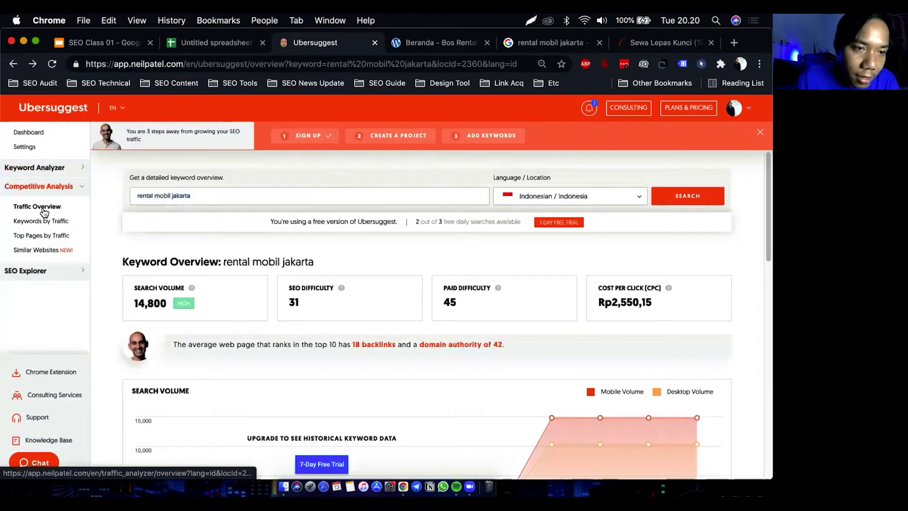
pyautogui.click(33, 270)
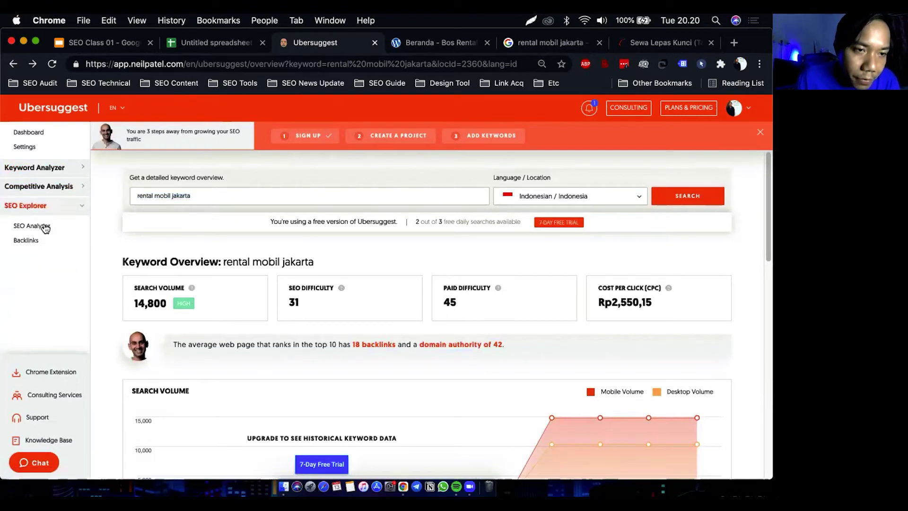
pyautogui.click(50, 170)
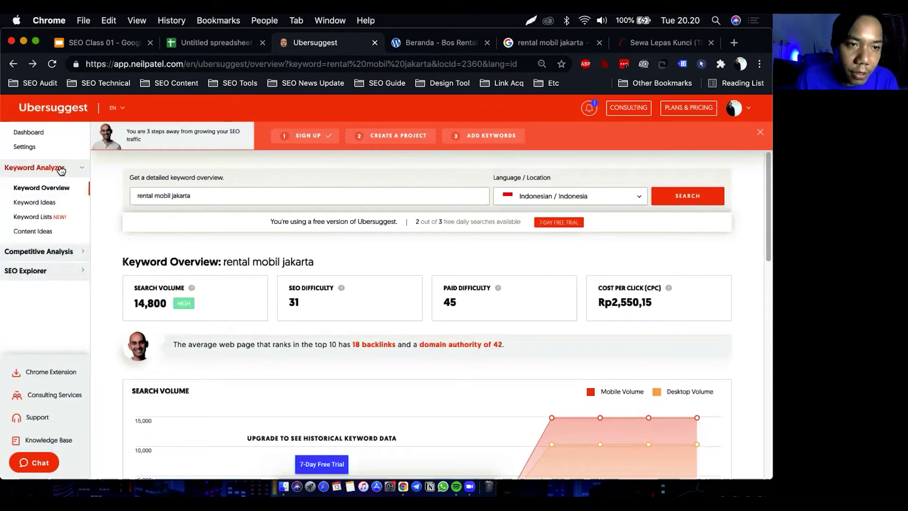
pyautogui.click(43, 132)
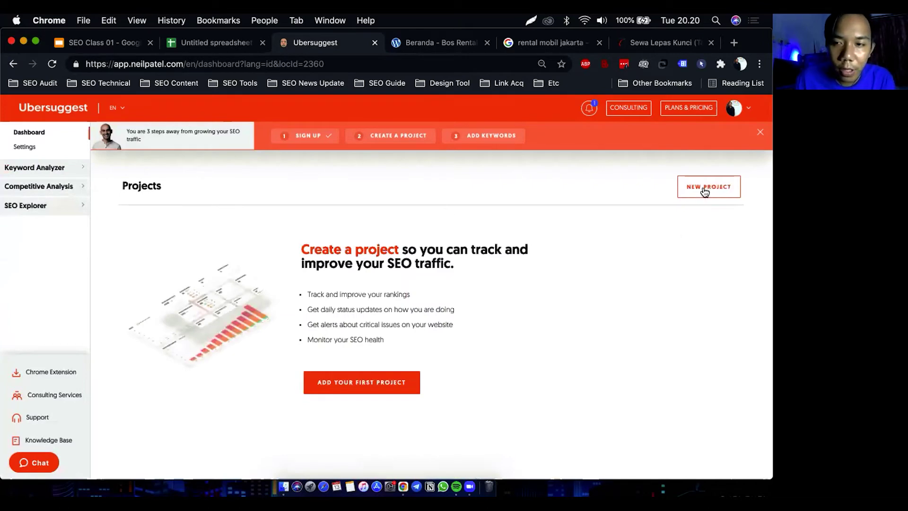
pyautogui.click(705, 188)
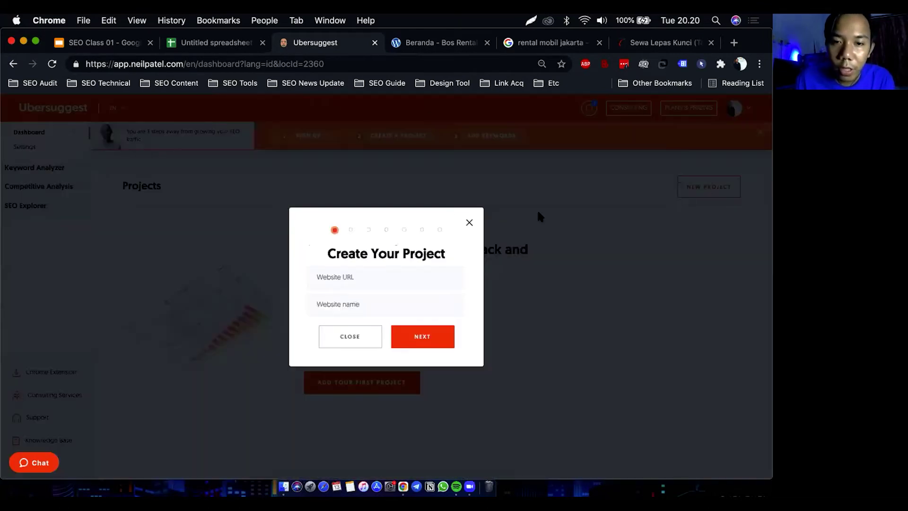
pyautogui.click(468, 222)
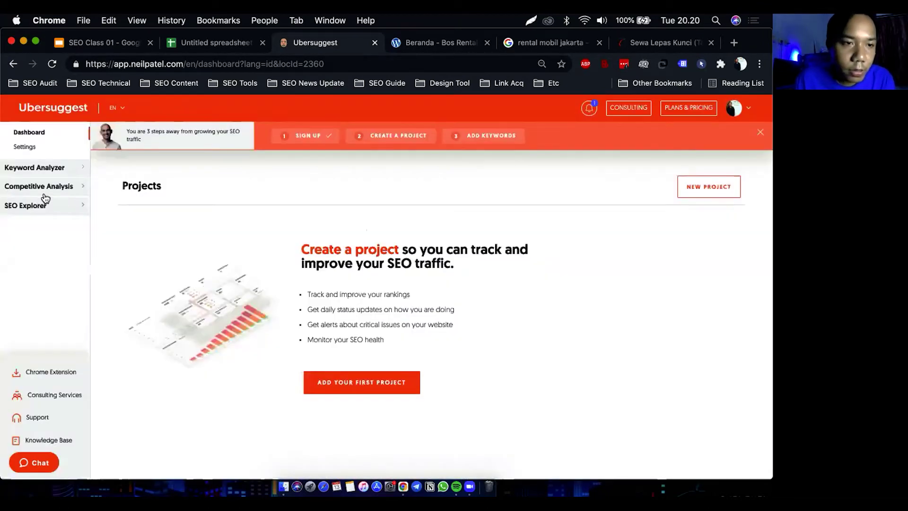
# Run a Traffic Overview in Competitive Analysis on the copied Sembodo price list URL for Indonesian / Indonesia
pyautogui.click(36, 170)
pyautogui.click(47, 251)
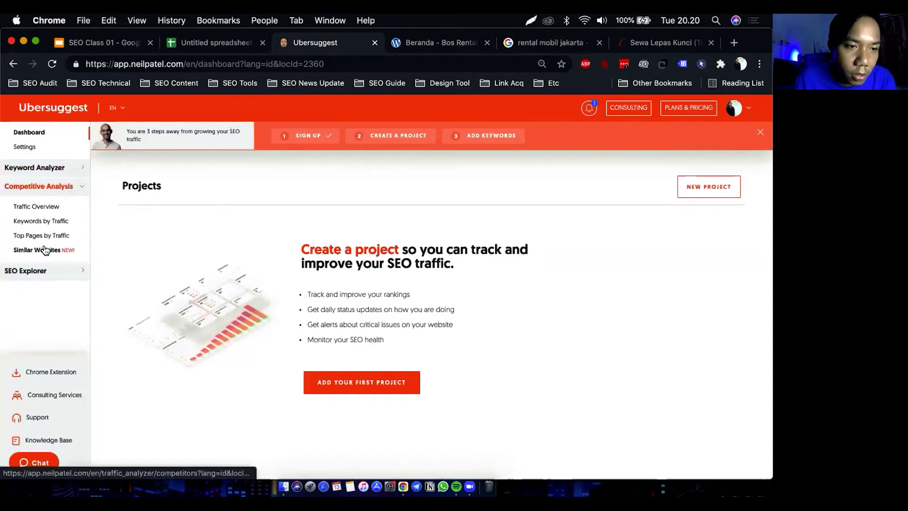
pyautogui.click(46, 207)
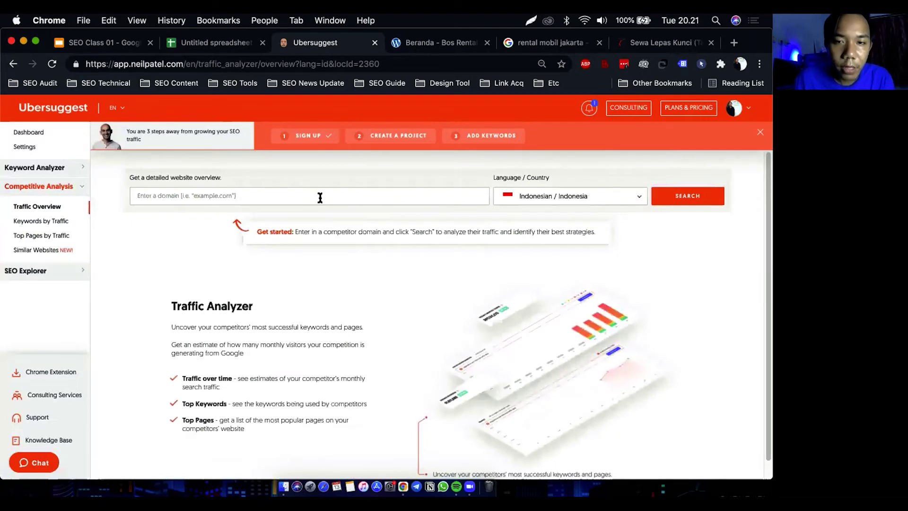
pyautogui.press('super+v')
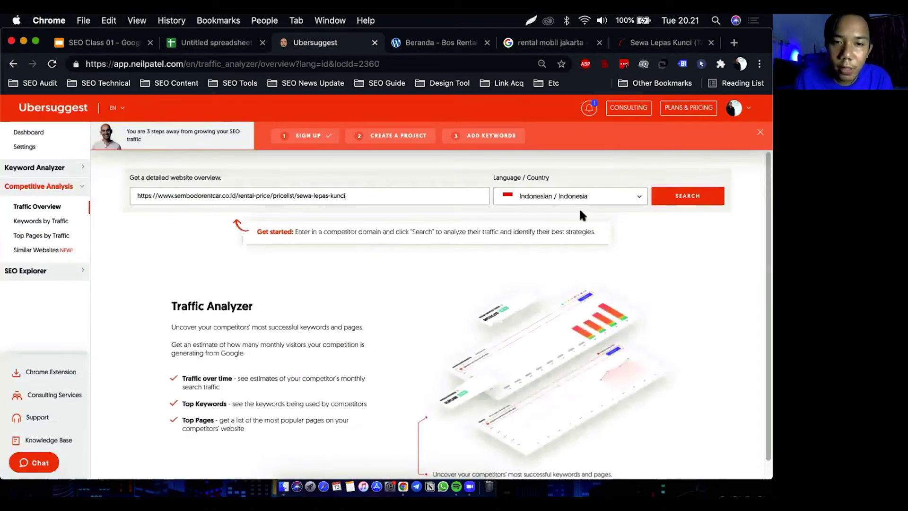
pyautogui.click(703, 198)
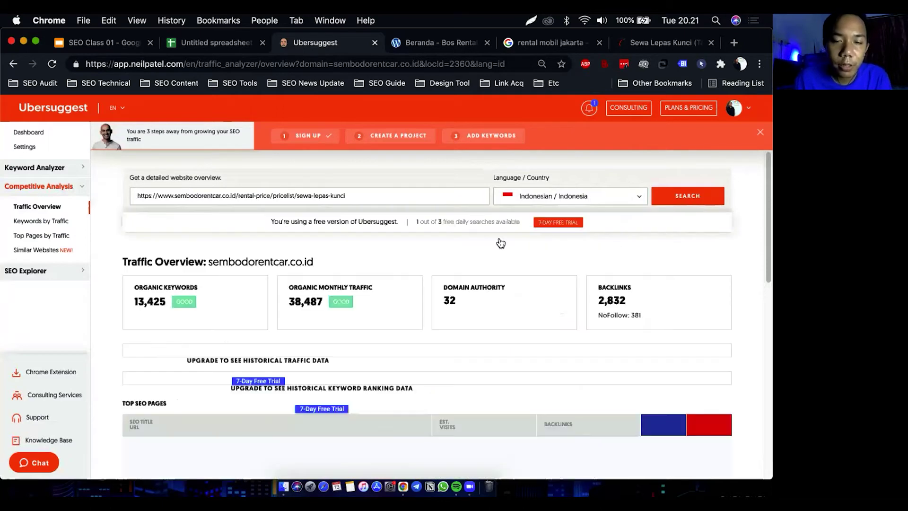
# Review the Sembodo domain's traffic overview and open all visit keywords for its Sewa Lepas Kunci top page
pyautogui.scroll(-7, 387, 319)
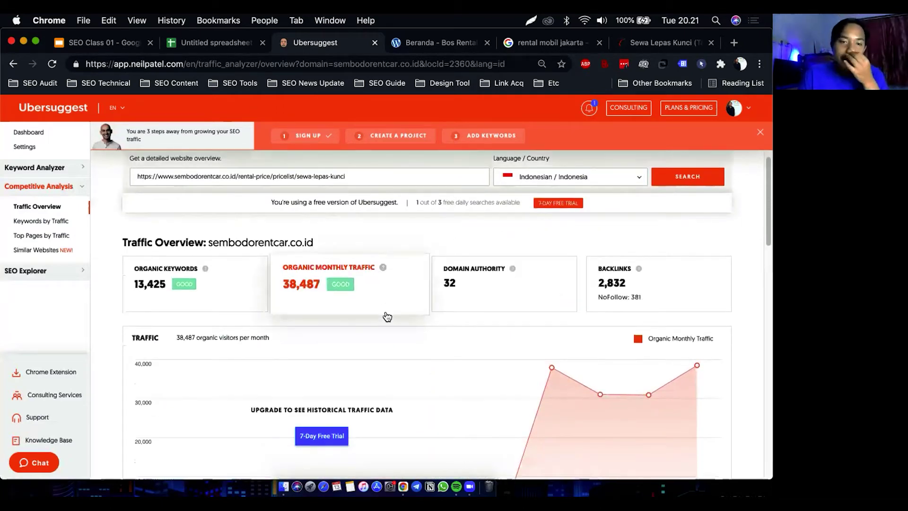
pyautogui.scroll(-5, 384, 316)
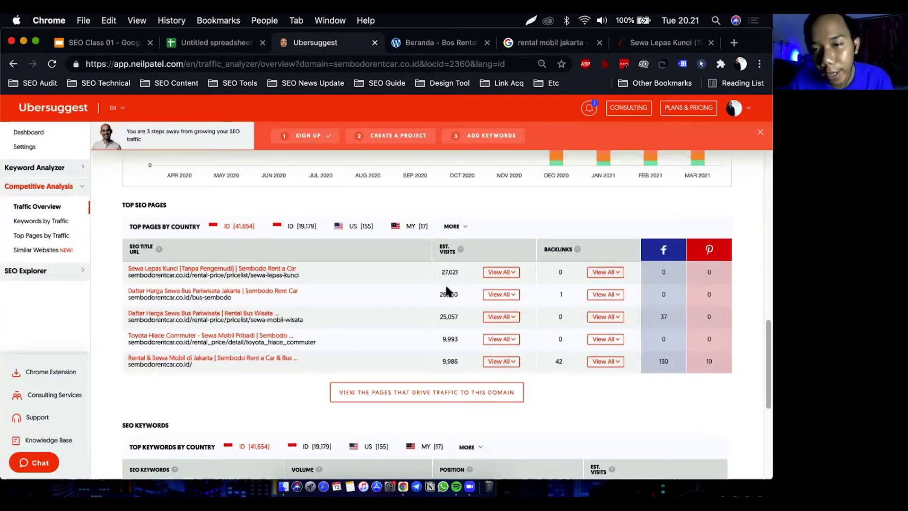
pyautogui.click(490, 273)
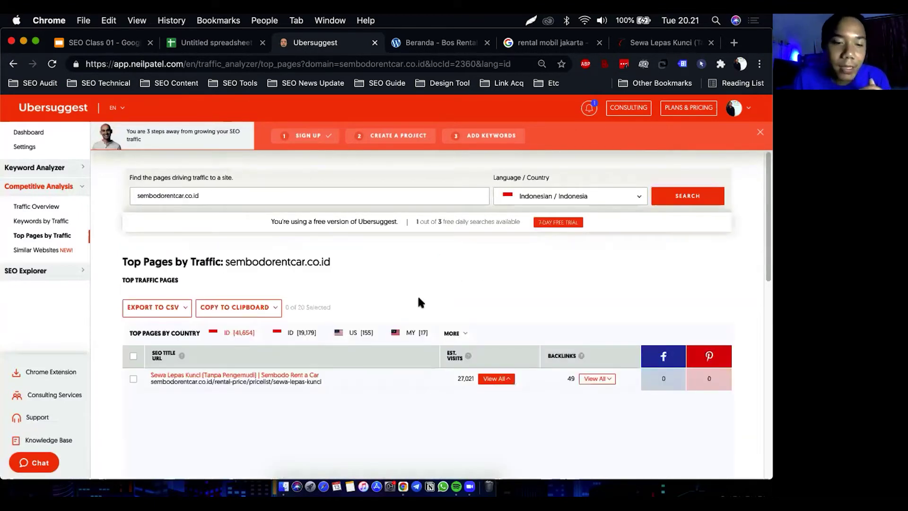
# Examine the keywords bringing visits to Sembodo's Sewa Lepas Kunci page, including their volume, position and SEO difficulty
pyautogui.scroll(-3, 417, 294)
pyautogui.scroll(-2, 410, 315)
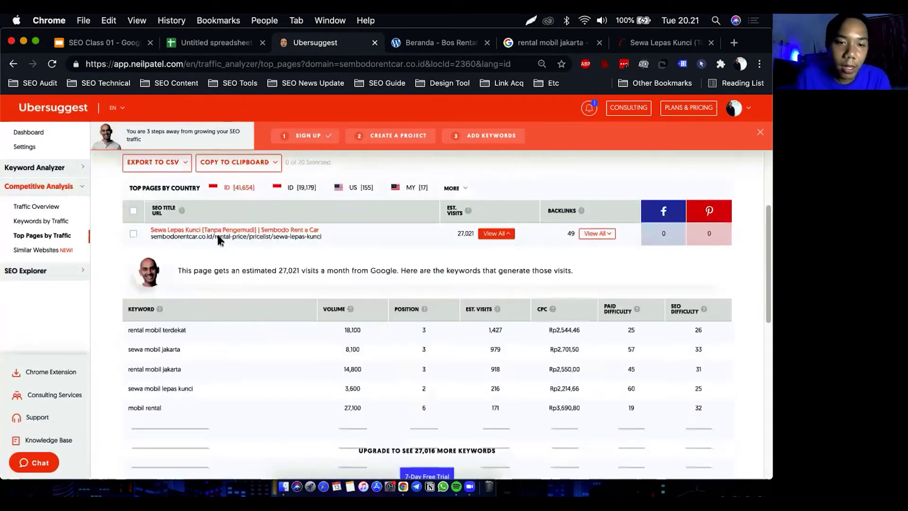
pyautogui.scroll(-1, 245, 307)
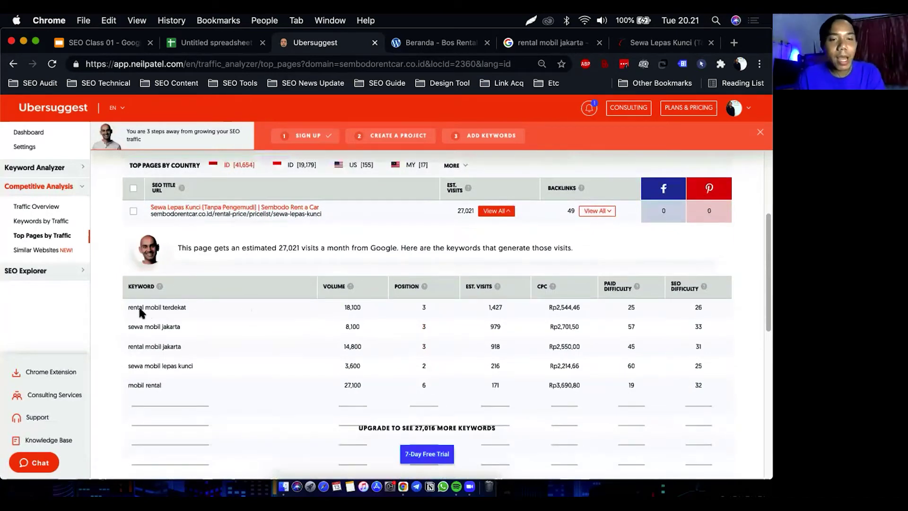
pyautogui.moveTo(128, 307); pyautogui.dragTo(188, 309)
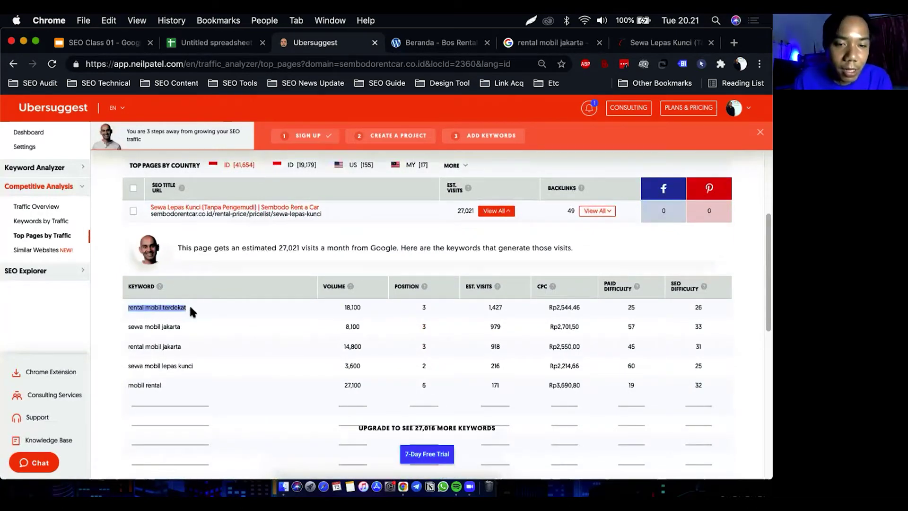
pyautogui.click(206, 307)
pyautogui.scroll(1, 241, 236)
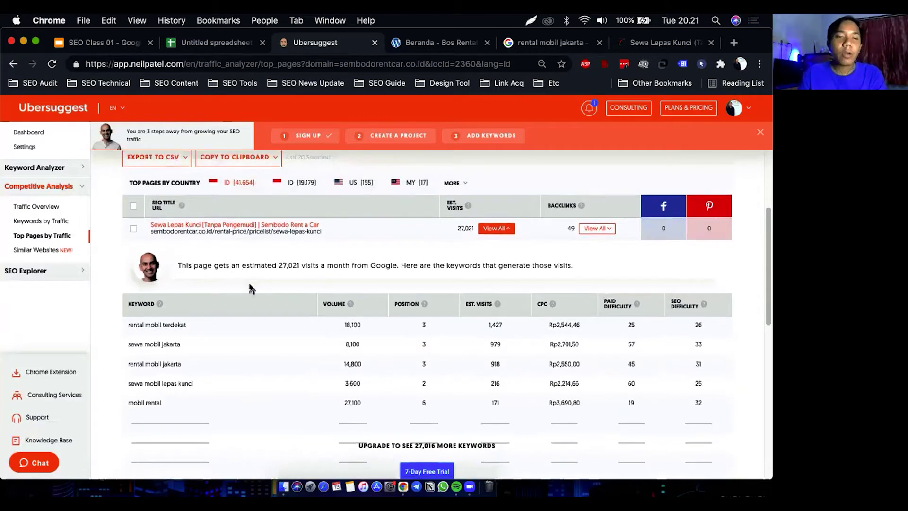
pyautogui.scroll(-1, 249, 281)
pyautogui.scroll(-3, 186, 307)
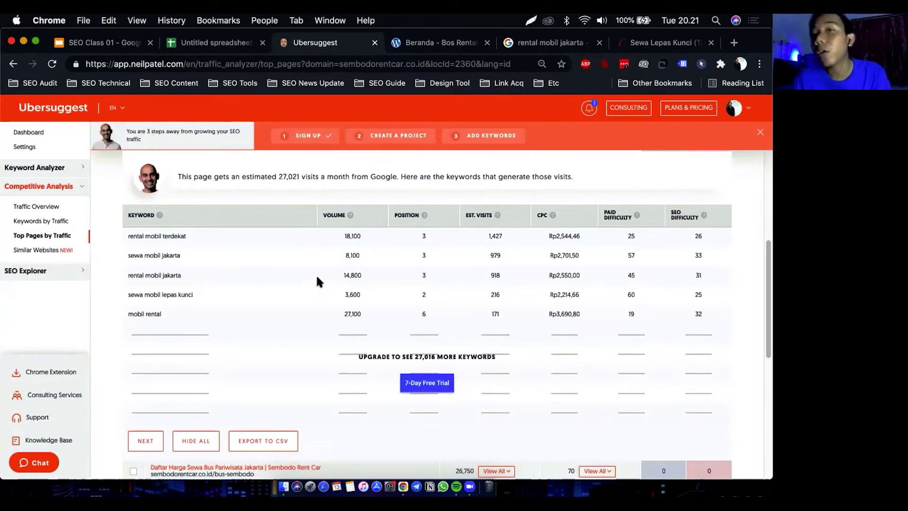
# Look at the SEO Quake extension's options on the Sembodo price list page, and close them
pyautogui.click(638, 43)
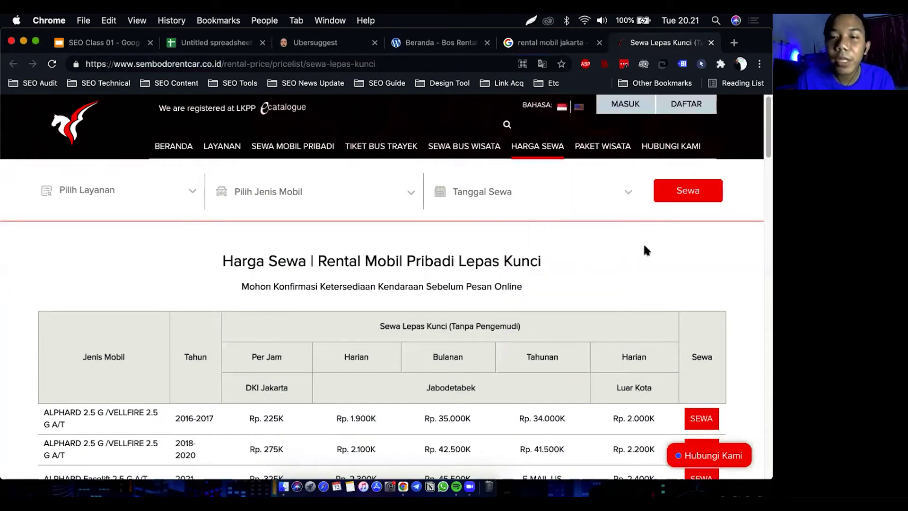
pyautogui.click(643, 64)
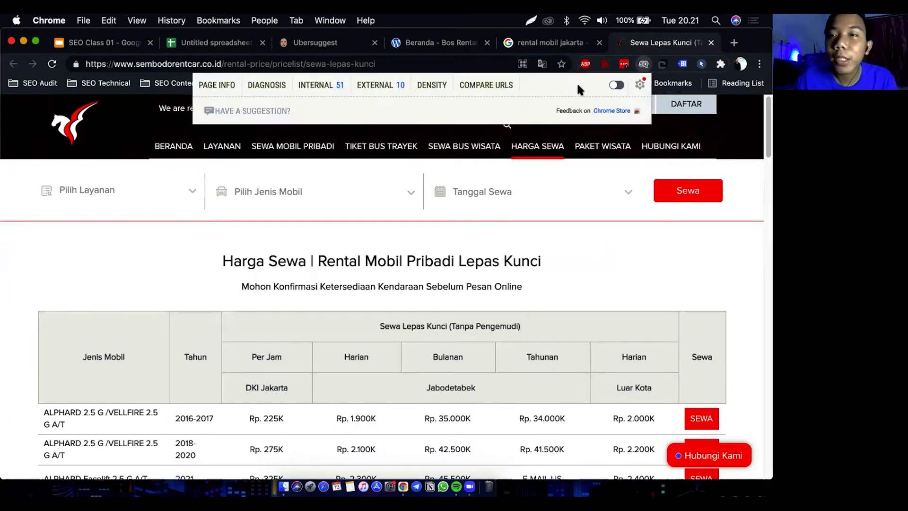
pyautogui.click(643, 64)
# Add the bold label "Tools Analyze" in cell G9 of the keyword research spreadsheet
pyautogui.click(215, 41)
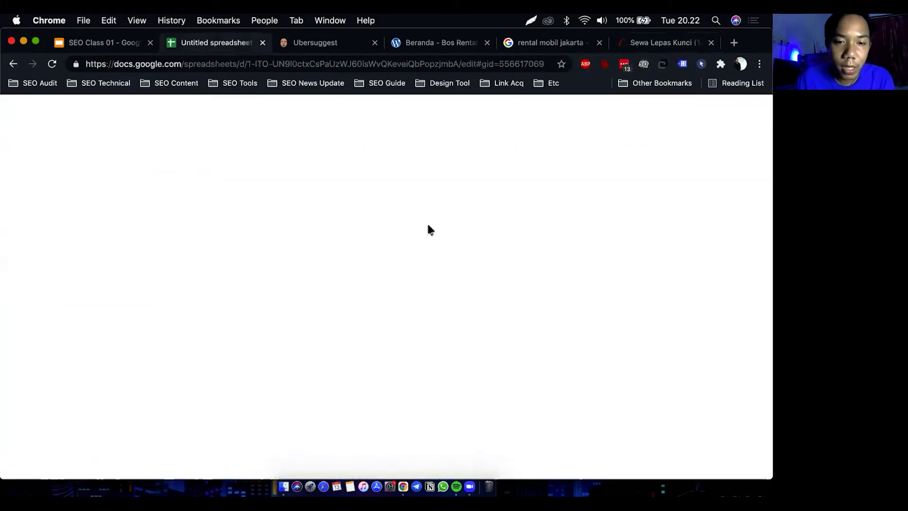
pyautogui.click(503, 294)
pyautogui.write('Tools Analyze')
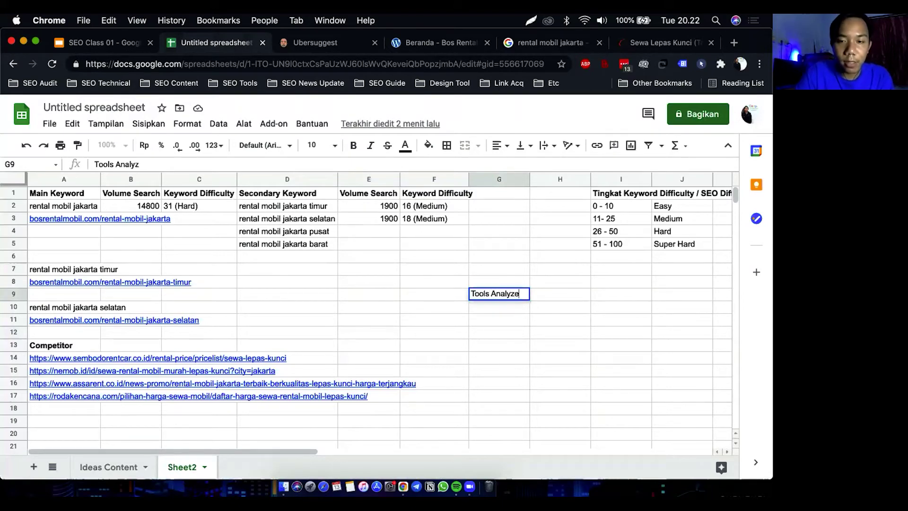
pyautogui.press('Tab')
pyautogui.press('Left')
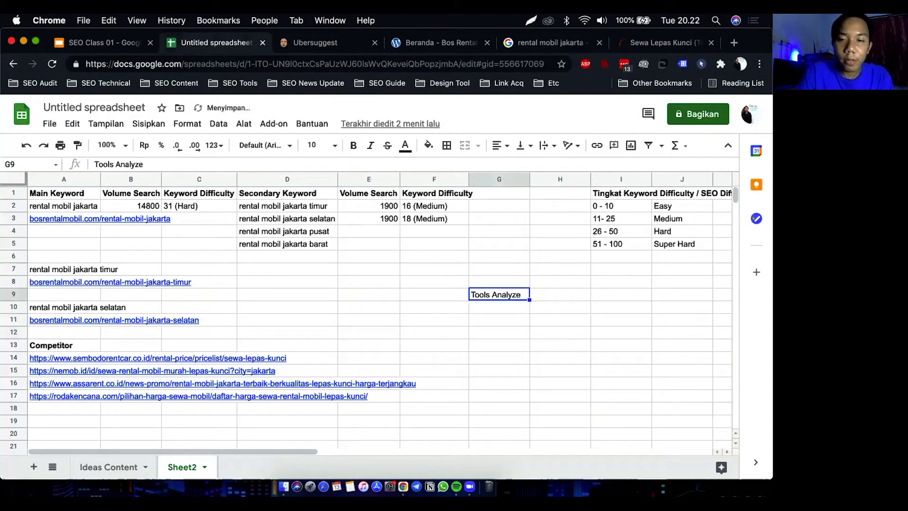
pyautogui.click(354, 145)
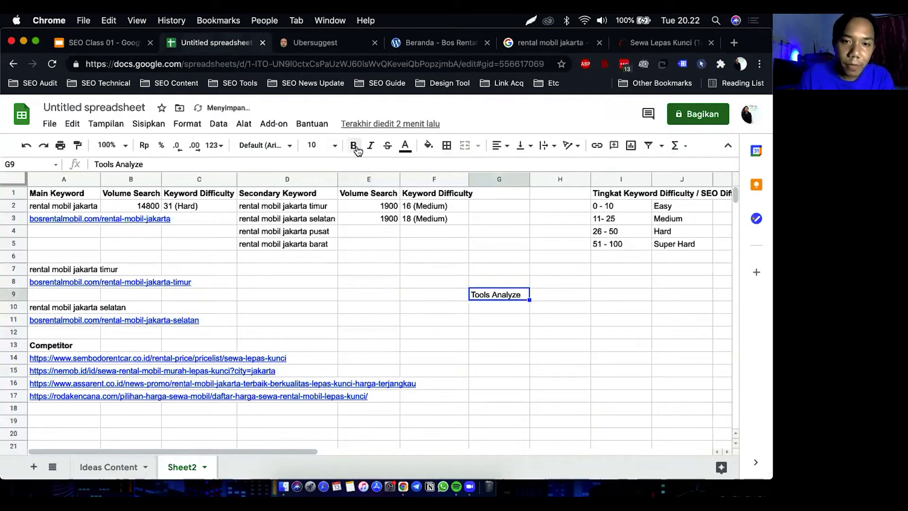
# List the analysis tools beside the Tools Analyze label: "Ubersuggest" in H9 and "SEO Quake Chrome" in H10
pyautogui.click(549, 292)
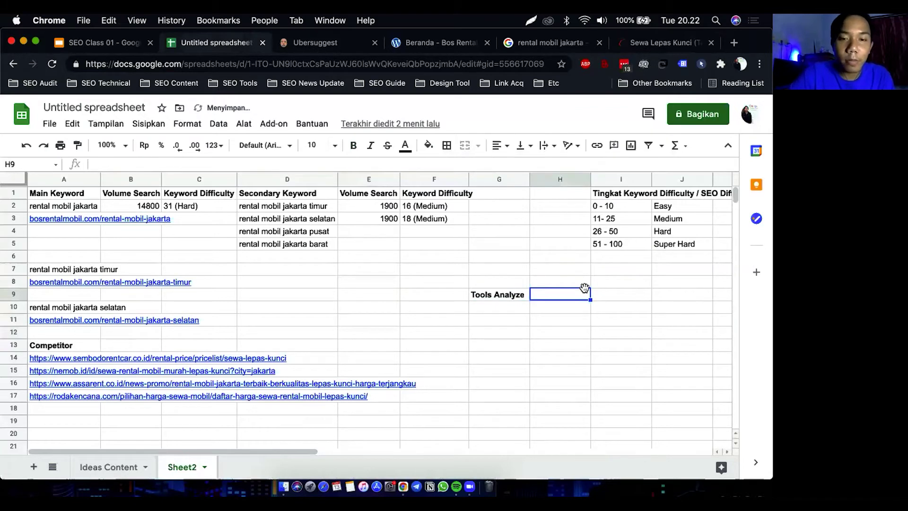
pyautogui.write('Ubers')
pyautogui.press('BackSpace')
pyautogui.write('rsuggest')
pyautogui.press('Return')
pyautogui.write('SEO Quake di')
pyautogui.press('BackSpace')
pyautogui.press('BackSpace')
pyautogui.write('Chrome')
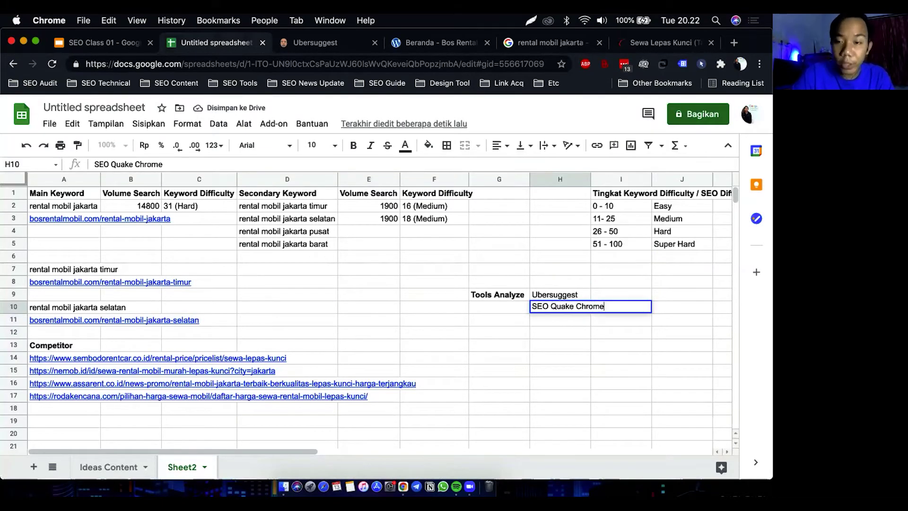
pyautogui.press('Return')
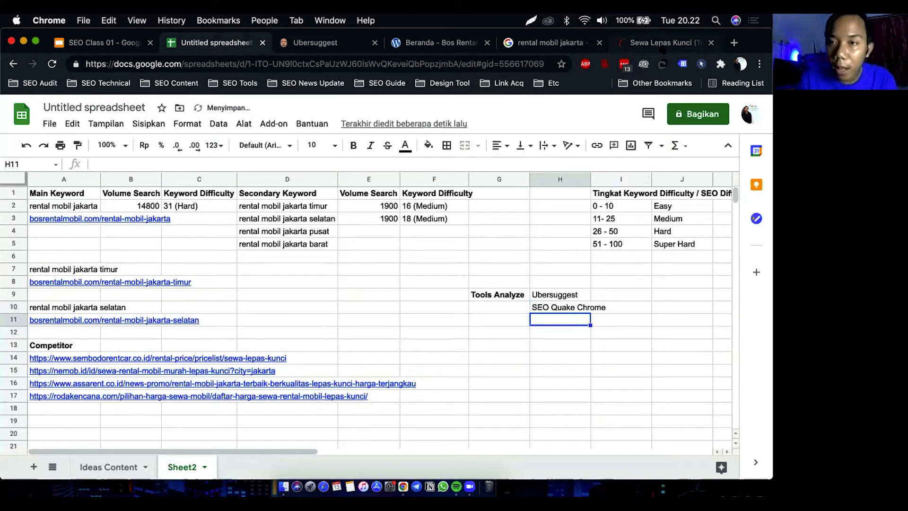
# Run the SEO Quake diagnosis on the Sembodo price list page and check the URL, canonical and title entries of the audit
pyautogui.click(652, 47)
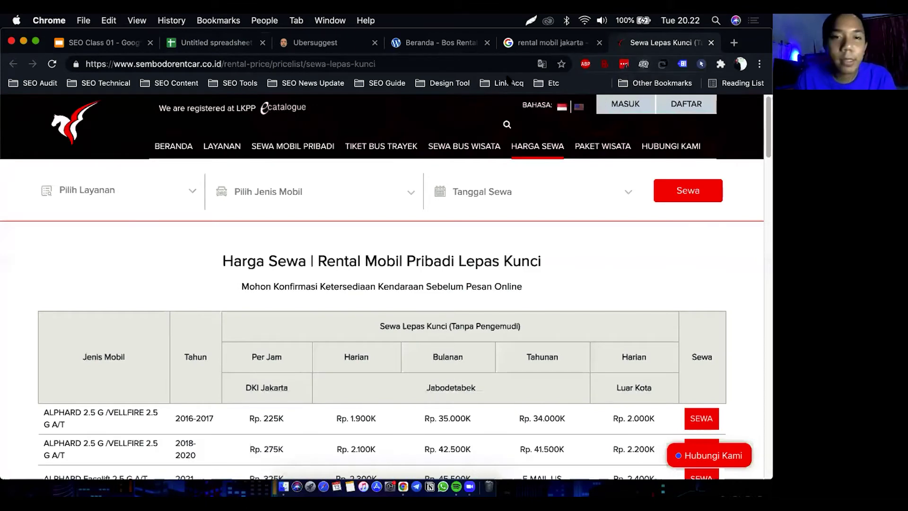
pyautogui.click(643, 64)
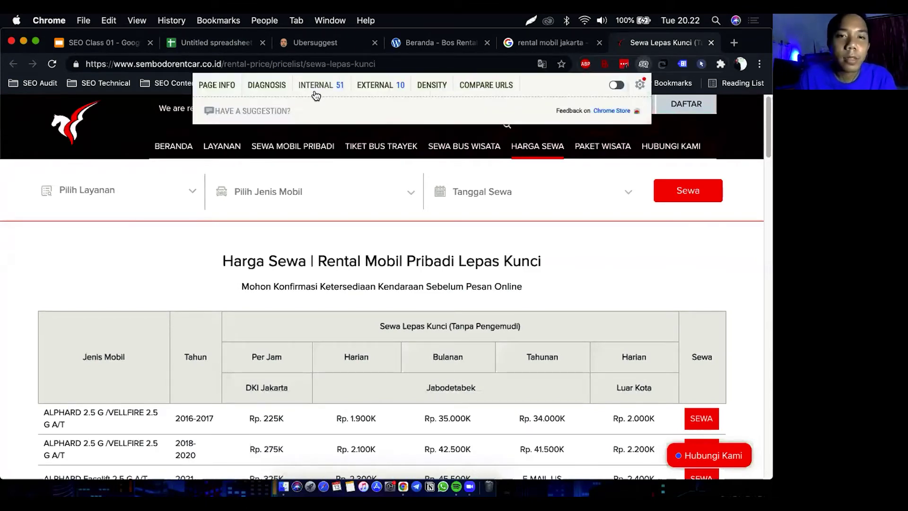
pyautogui.click(267, 85)
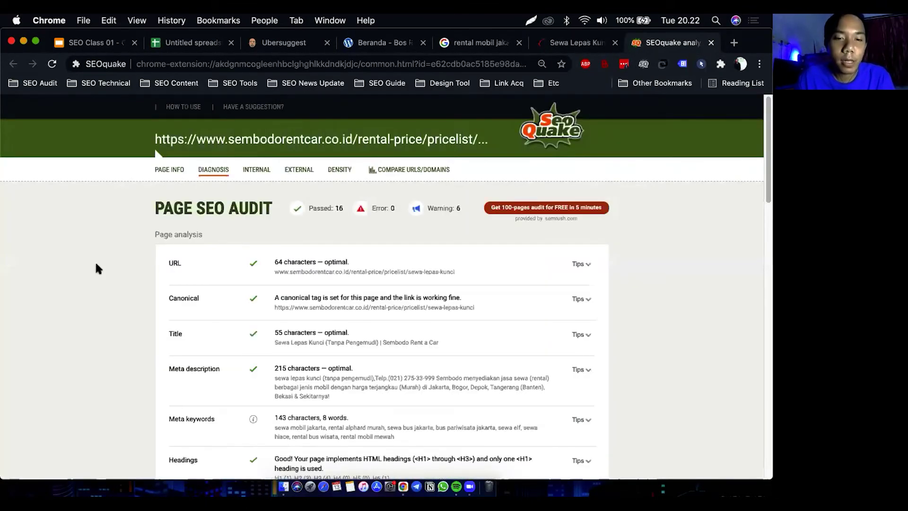
pyautogui.scroll(-2, 96, 266)
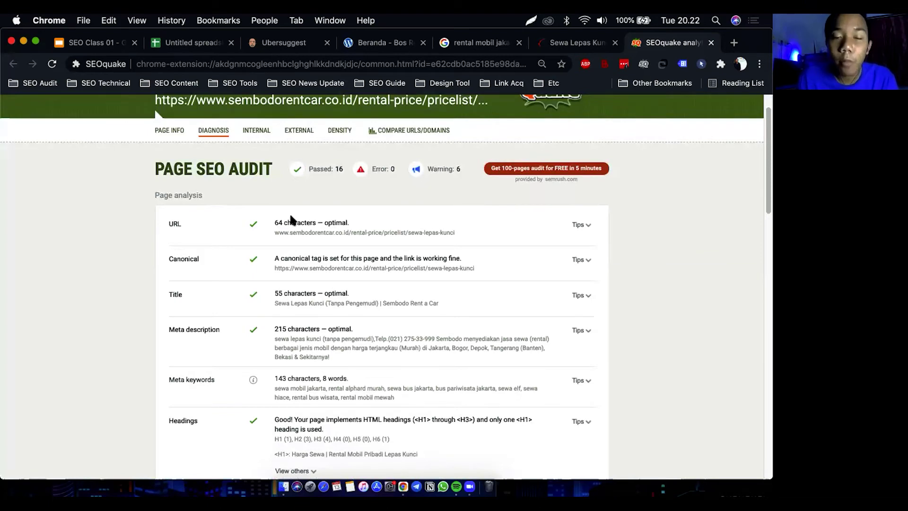
pyautogui.scroll(-1, 181, 242)
pyautogui.scroll(-1, 184, 244)
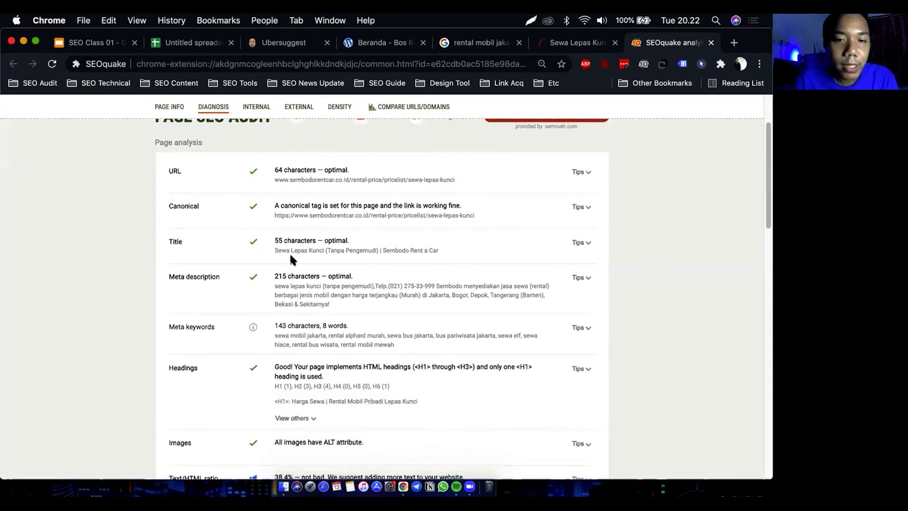
pyautogui.moveTo(275, 251); pyautogui.dragTo(438, 251)
pyautogui.click(410, 252)
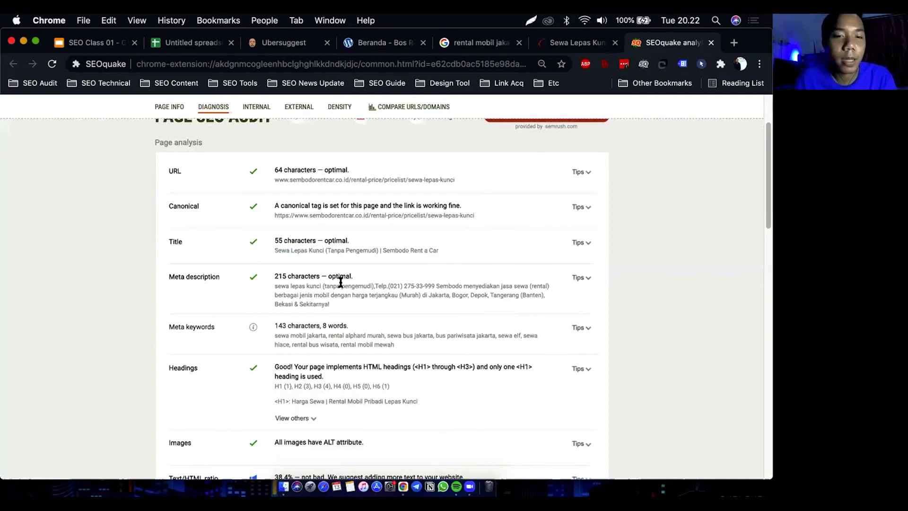
# Examine the wording of the meta description in the Sembodo page audit, including its price terms, locations and contact details
pyautogui.scroll(-1, 317, 286)
pyautogui.moveTo(275, 267); pyautogui.dragTo(304, 267)
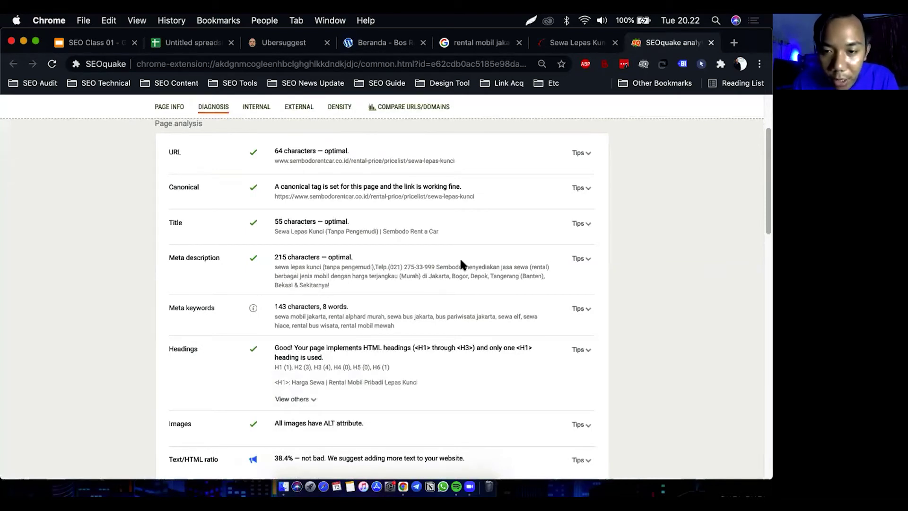
pyautogui.doubleClick(386, 278)
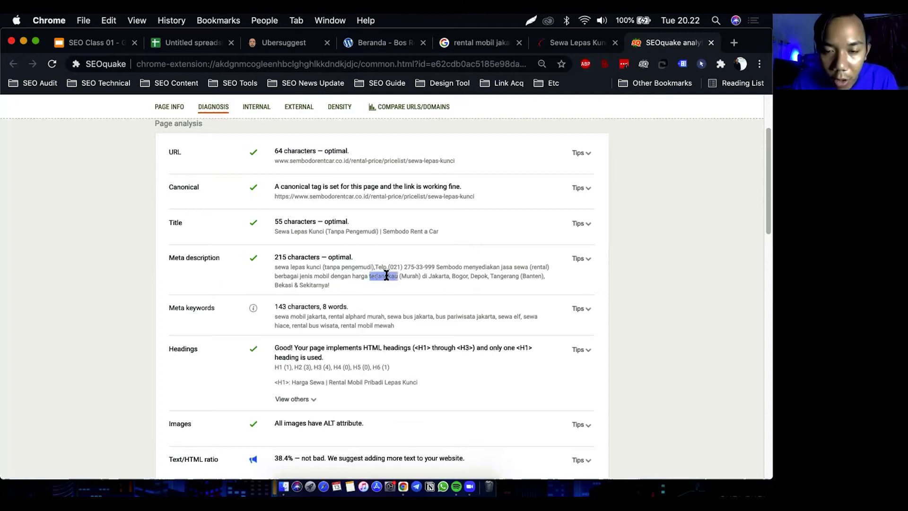
pyautogui.click(407, 276)
pyautogui.doubleClick(409, 276)
pyautogui.click(402, 279)
pyautogui.doubleClick(431, 274)
pyautogui.click(430, 272)
pyautogui.moveTo(389, 267); pyautogui.dragTo(434, 267)
pyautogui.click(426, 271)
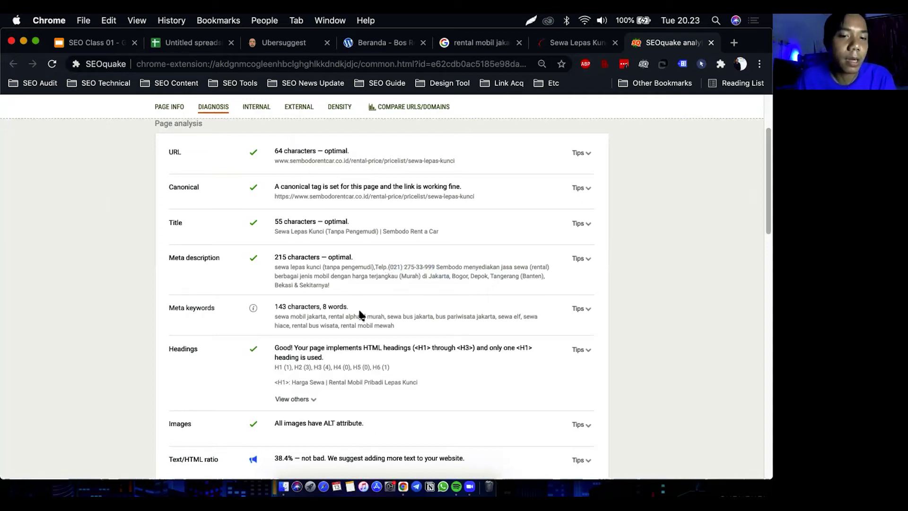
# Examine the meta keywords listed in the Sembodo page audit
pyautogui.scroll(-2, 341, 316)
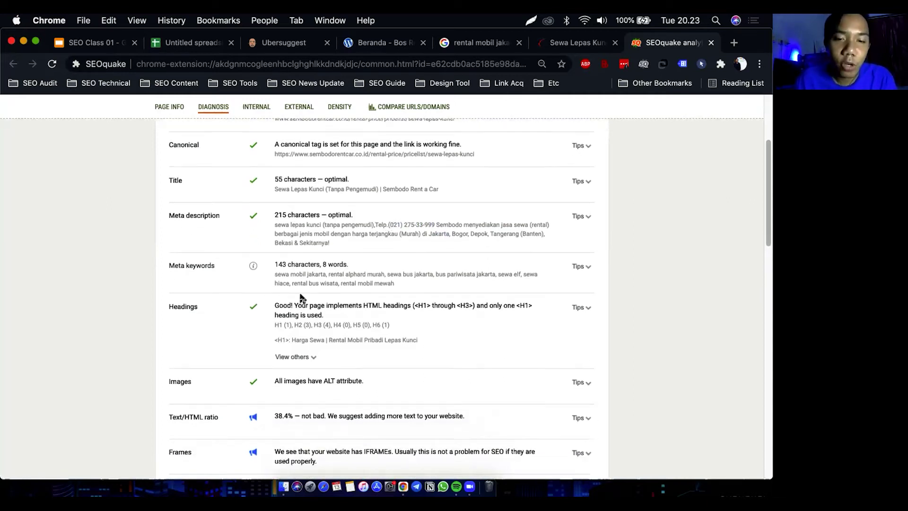
pyautogui.doubleClick(281, 274)
pyautogui.click(312, 274)
pyautogui.doubleClick(335, 274)
pyautogui.click(376, 272)
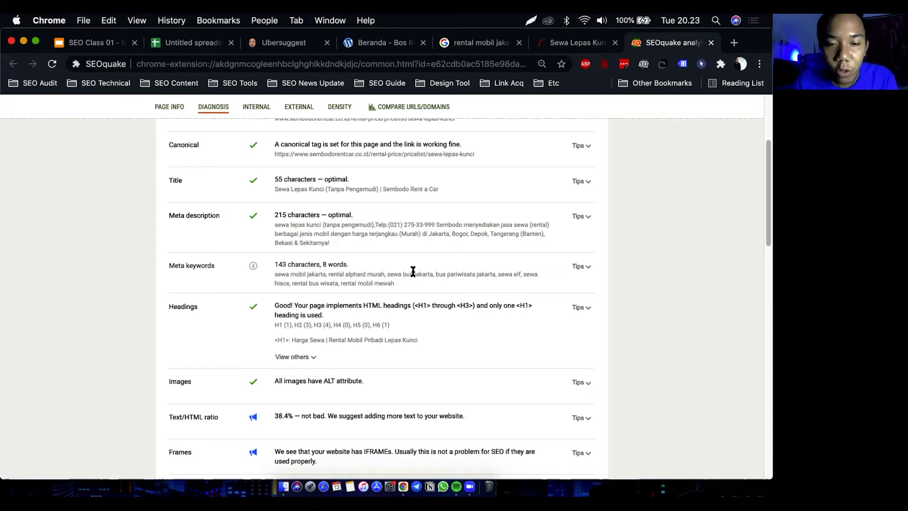
pyautogui.scroll(-2, 396, 282)
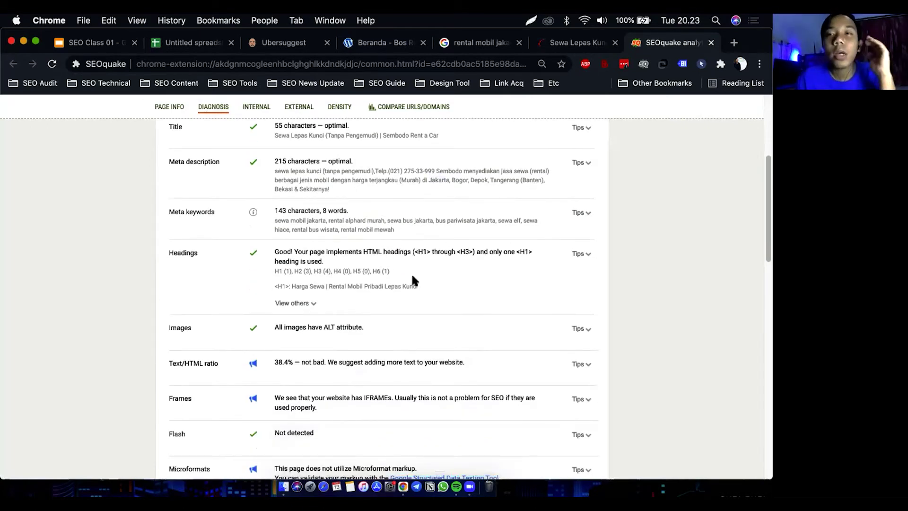
# Look through the rental price table and the rental terms below it on the Sembodo price list page
pyautogui.hotkey('ctrl', 'shift', 'Tab')
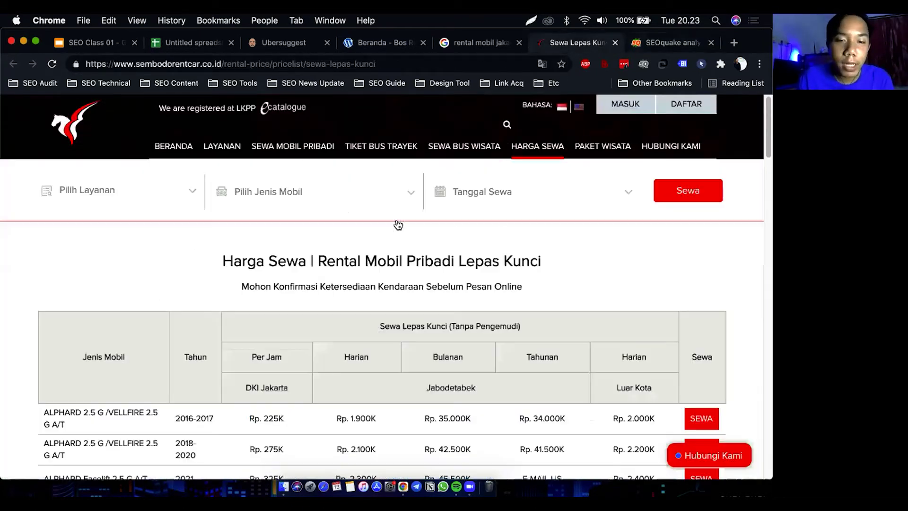
pyautogui.scroll(-10, 377, 327)
pyautogui.scroll(-20, 378, 330)
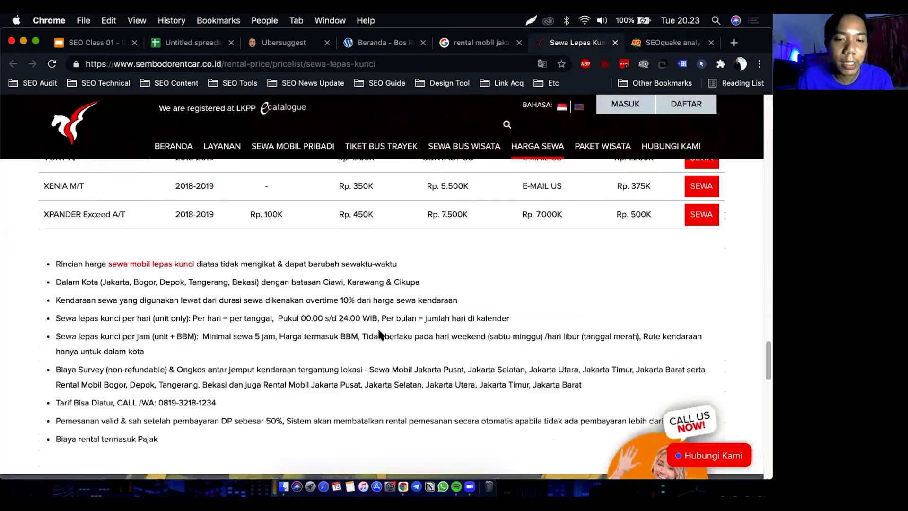
pyautogui.scroll(15, 383, 330)
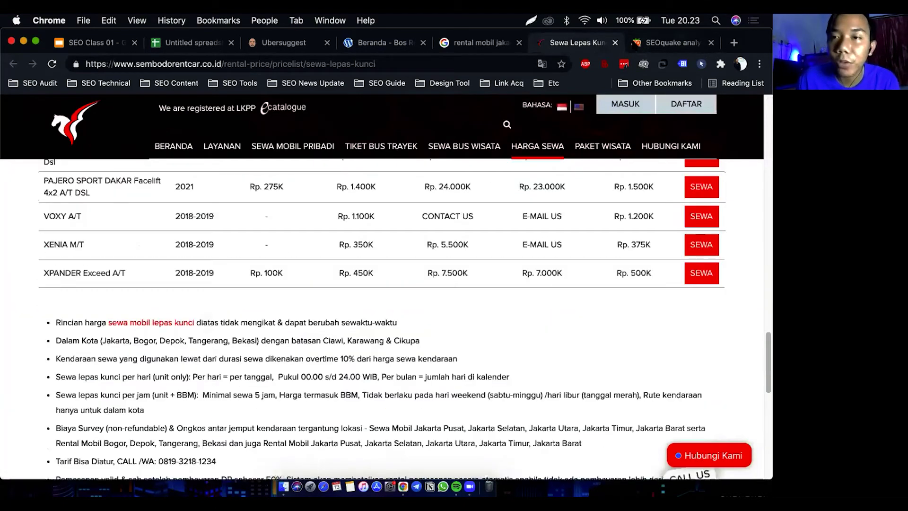
# Expand the full heading list in the Sembodo SEO Quake audit and examine the headings and the remaining page analysis checks
pyautogui.hotkey('ctrl', 'Tab')
pyautogui.scroll(-1, 375, 299)
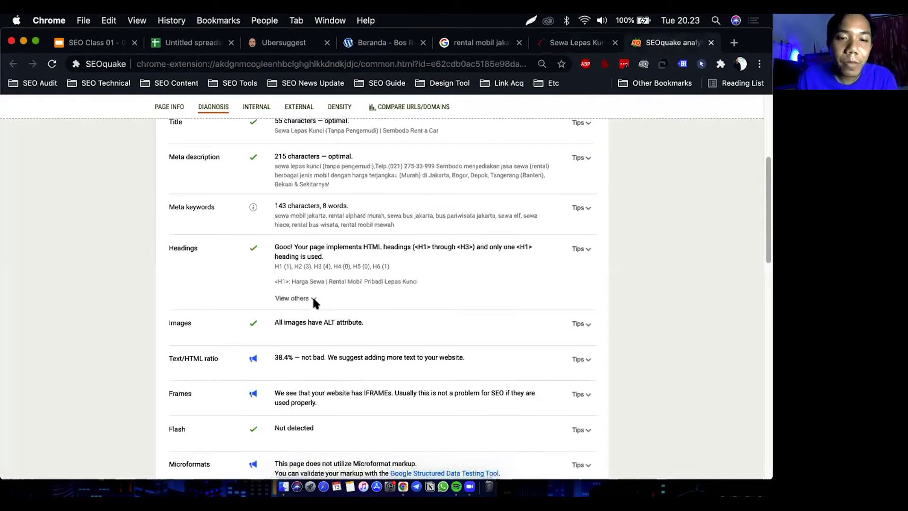
pyautogui.click(298, 298)
pyautogui.scroll(-2, 341, 317)
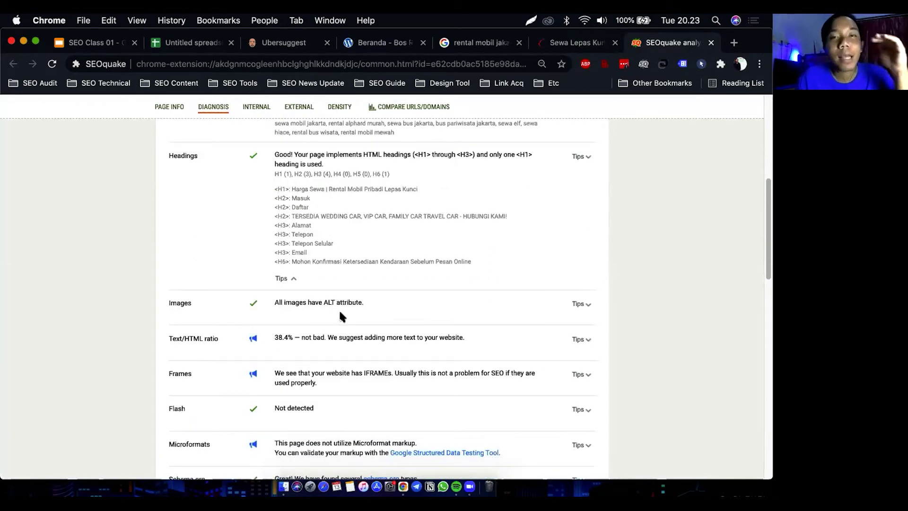
pyautogui.doubleClick(293, 188)
pyautogui.doubleClick(337, 190)
pyautogui.click(349, 189)
pyautogui.moveTo(333, 189); pyautogui.dragTo(362, 189)
pyautogui.click(398, 189)
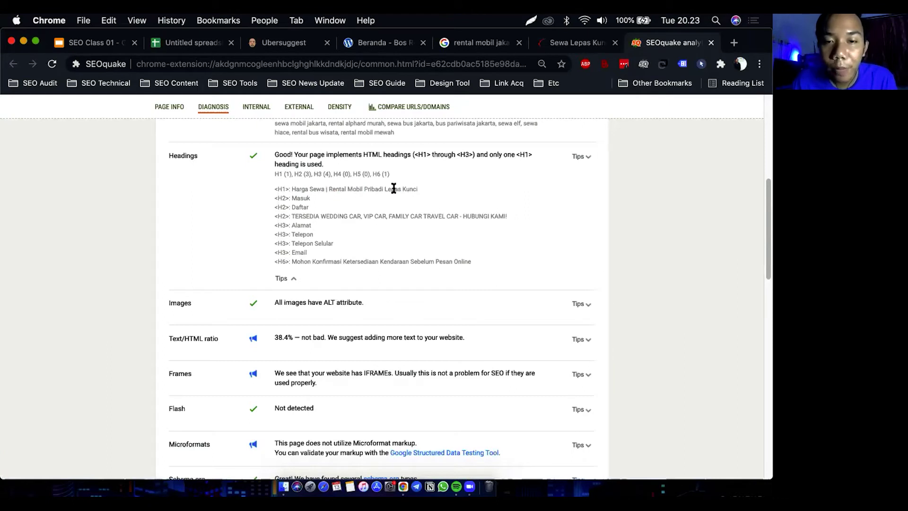
pyautogui.doubleClick(301, 217)
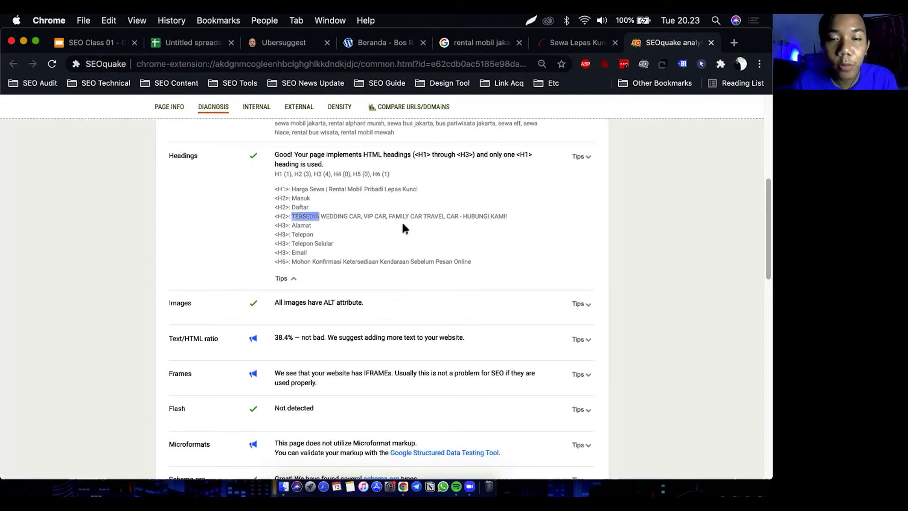
pyautogui.click(414, 224)
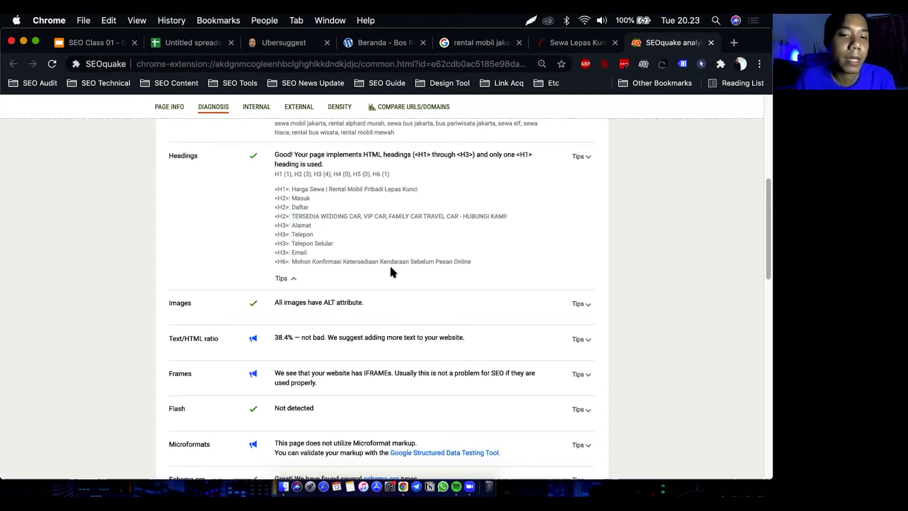
pyautogui.scroll(-3, 389, 264)
pyautogui.scroll(-3, 363, 255)
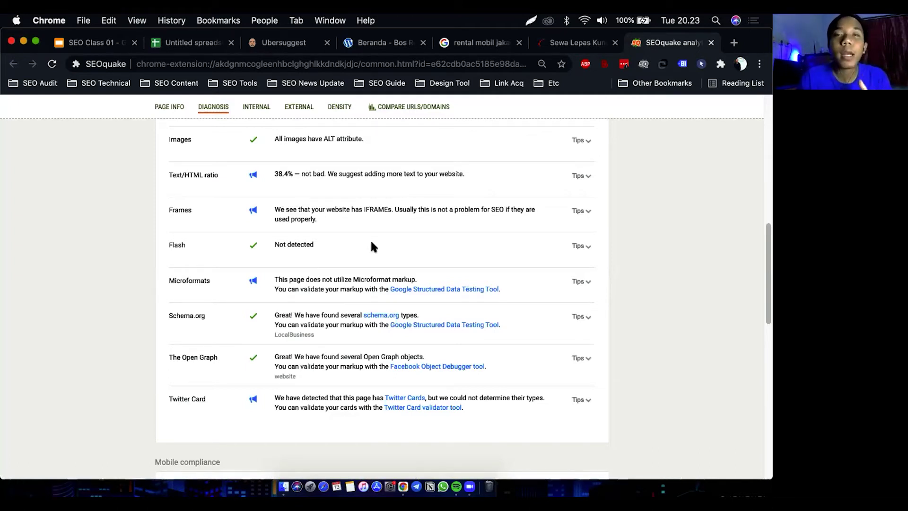
pyautogui.click(194, 44)
pyautogui.click(291, 290)
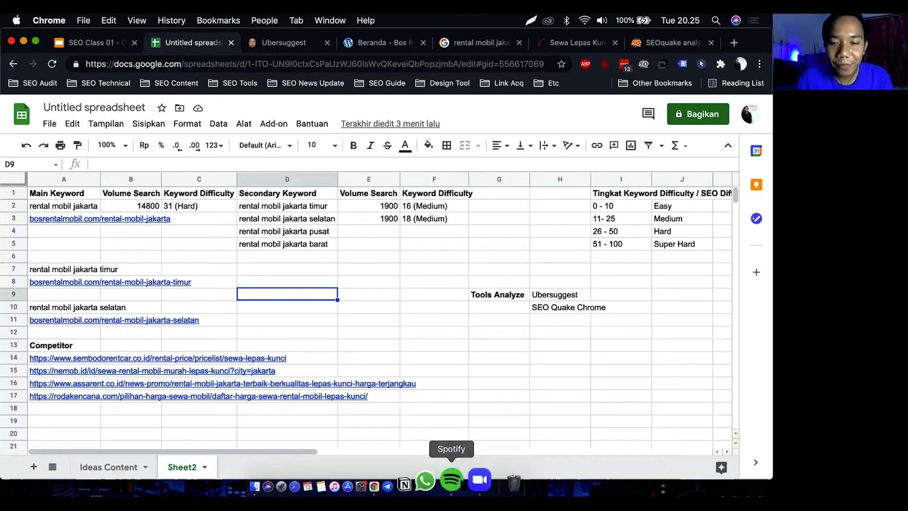
pyautogui.click(467, 484)
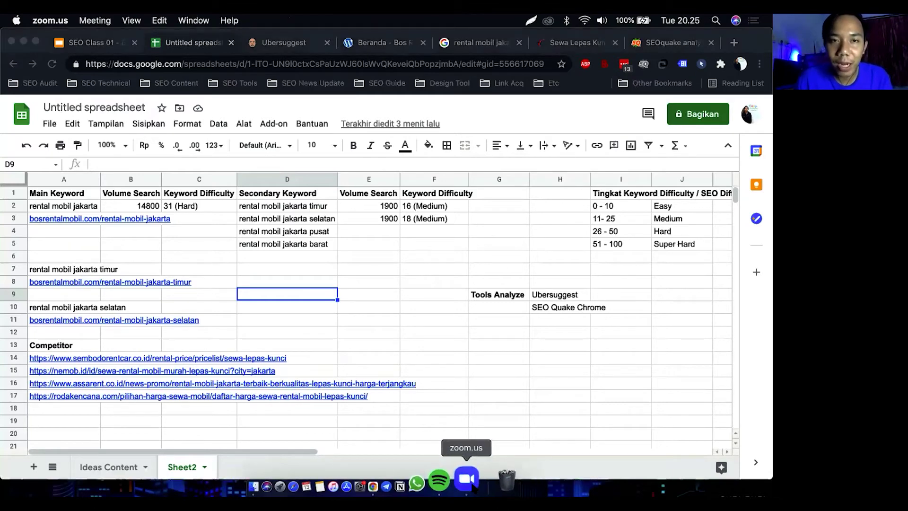
pyautogui.click(369, 228)
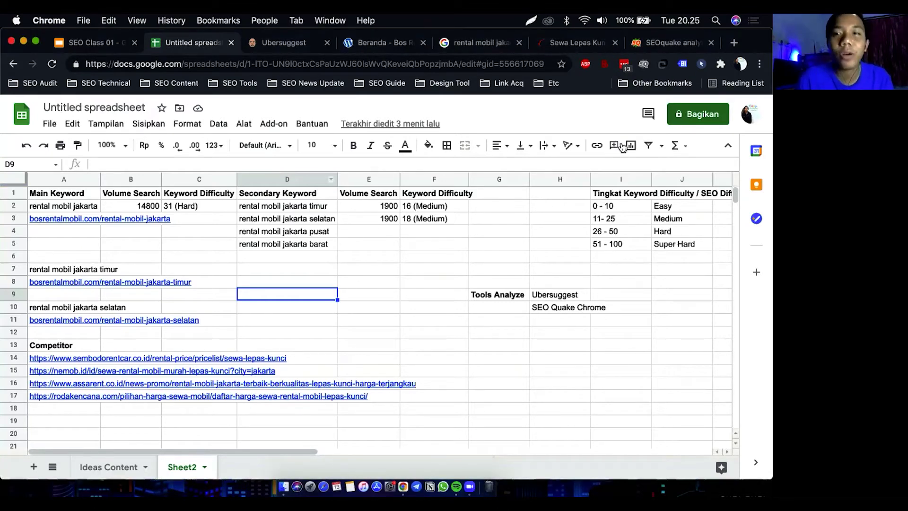
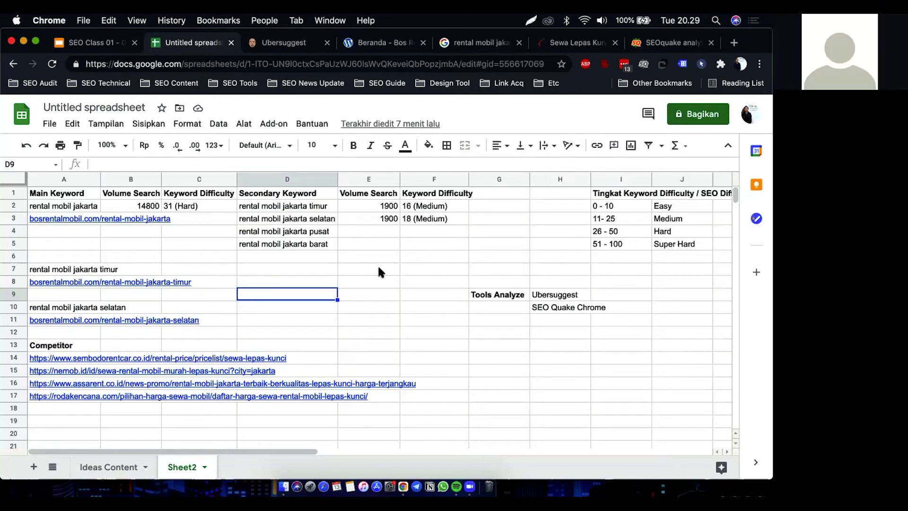
pyautogui.click(138, 229)
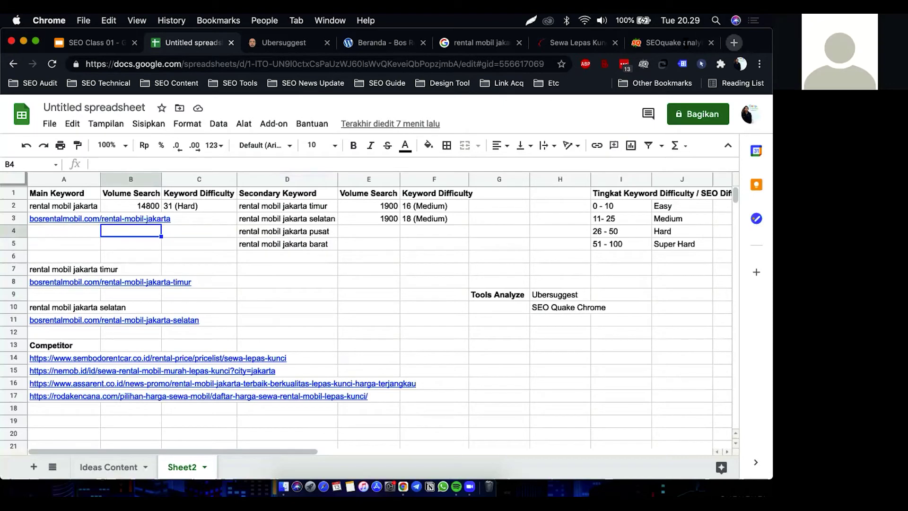
pyautogui.click(733, 43)
pyautogui.click(442, 70)
pyautogui.write('bos')
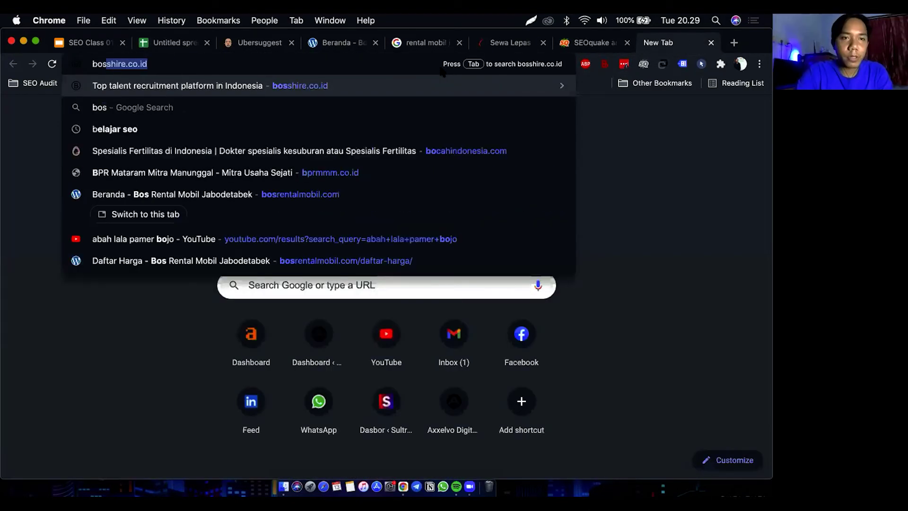
pyautogui.write('renta')
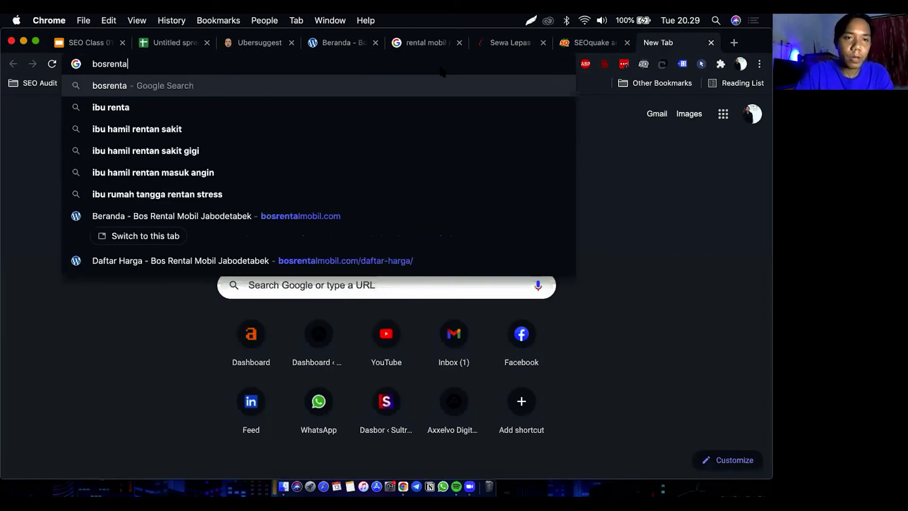
pyautogui.press('Up')
pyautogui.press('Up')
pyautogui.press('Up')
pyautogui.press('Down')
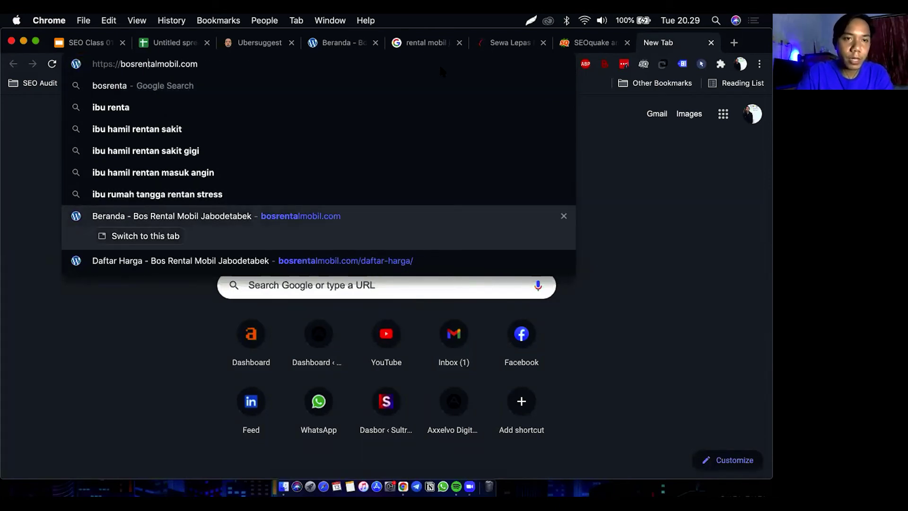
pyautogui.press('super+Left')
pyautogui.write('site:')
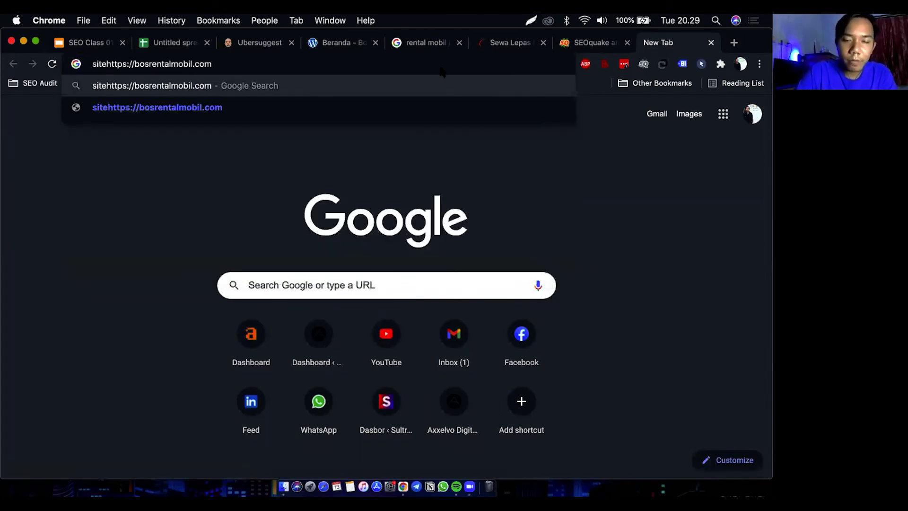
pyautogui.press('Return')
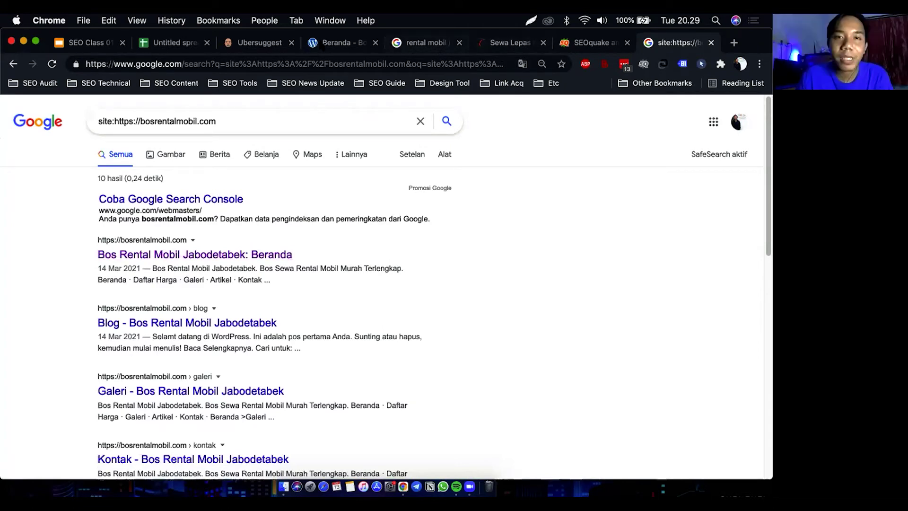
# Run the SEO Quake diagnosis on the bosrentalmobil.com homepage and review its page analysis
pyautogui.click(322, 45)
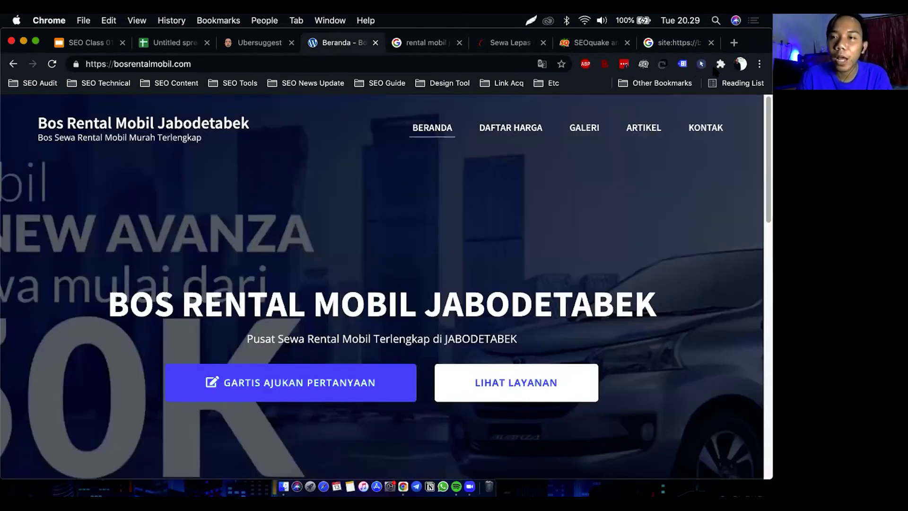
pyautogui.click(643, 64)
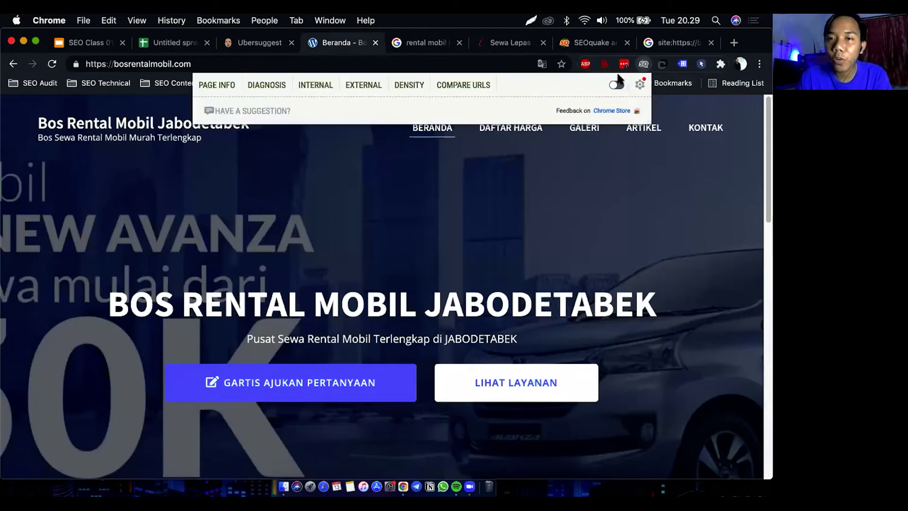
pyautogui.click(265, 86)
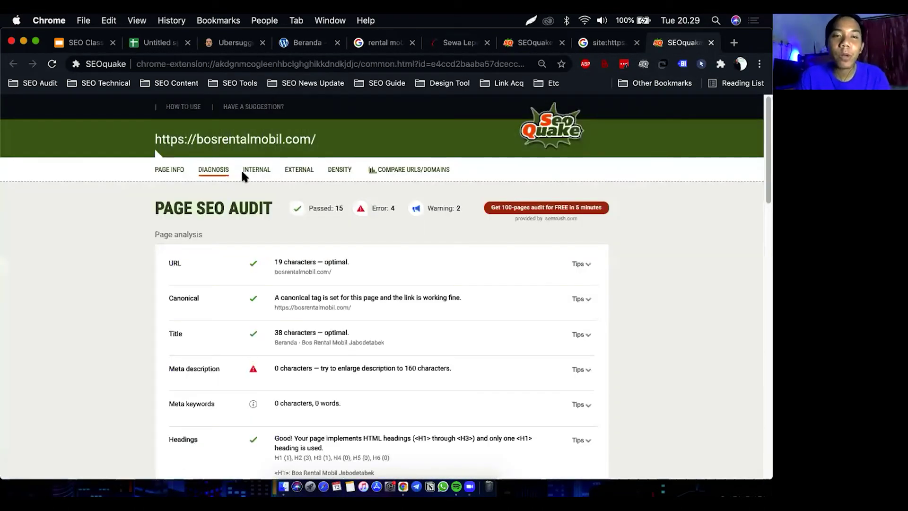
pyautogui.scroll(-2, 211, 212)
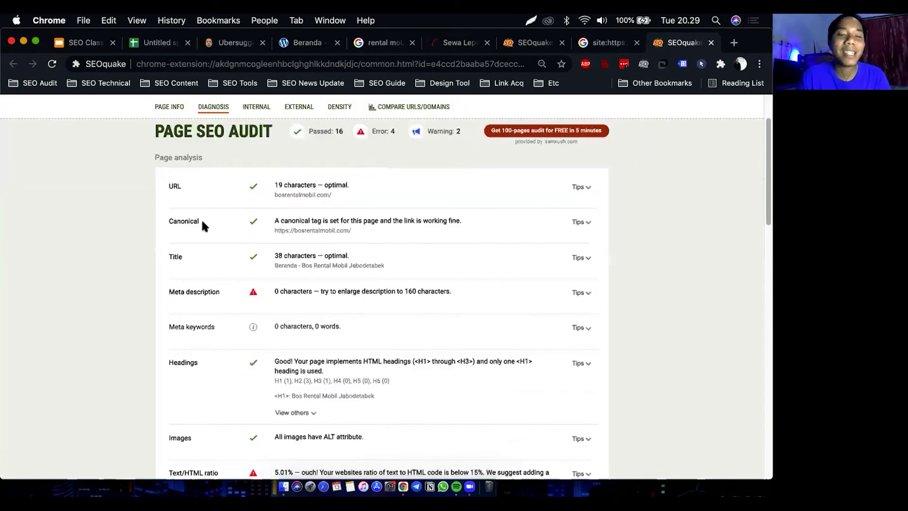
# Compare the meta description check in the SEO Quake audit with the homepage's snippet text in the Google site: results
pyautogui.scroll(-1, 214, 221)
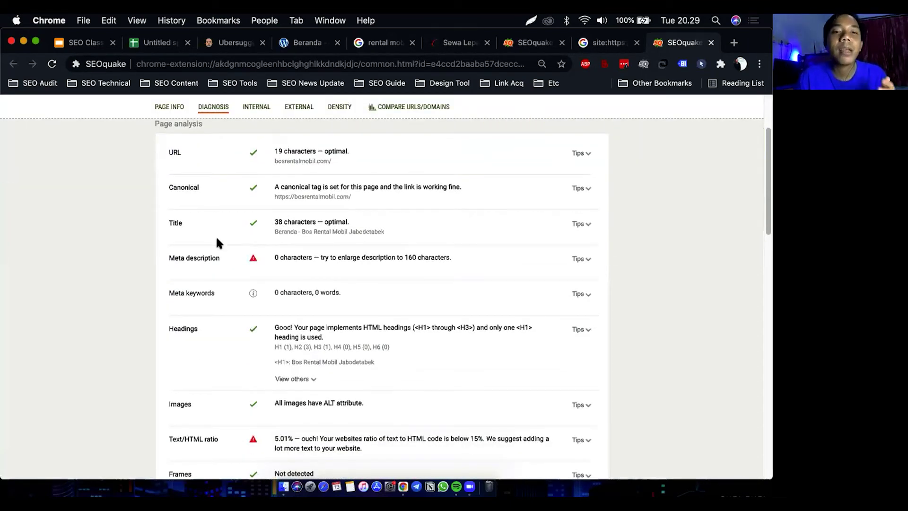
pyautogui.scroll(-1, 217, 239)
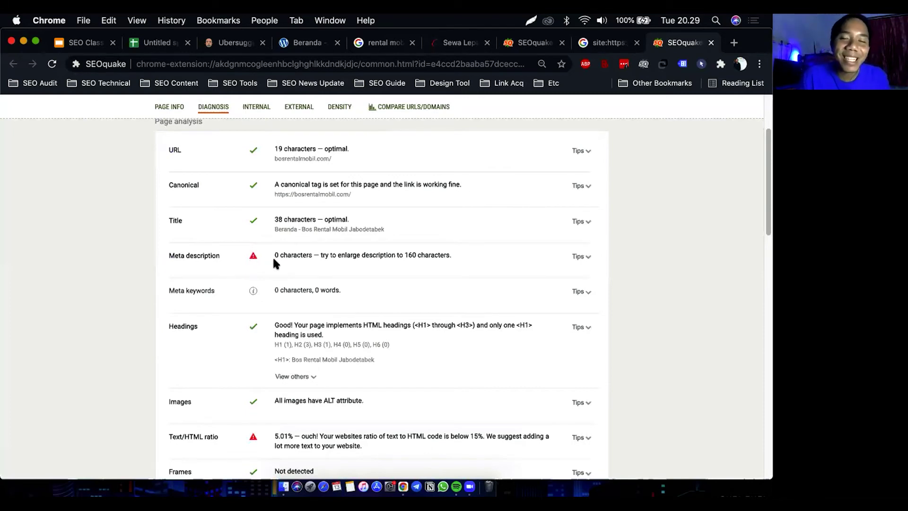
pyautogui.click(608, 43)
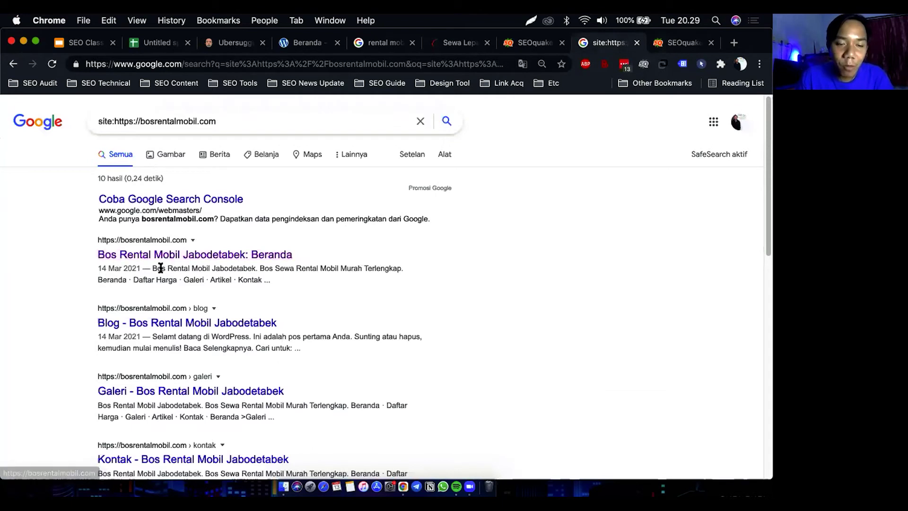
pyautogui.moveTo(154, 268); pyautogui.dragTo(265, 276)
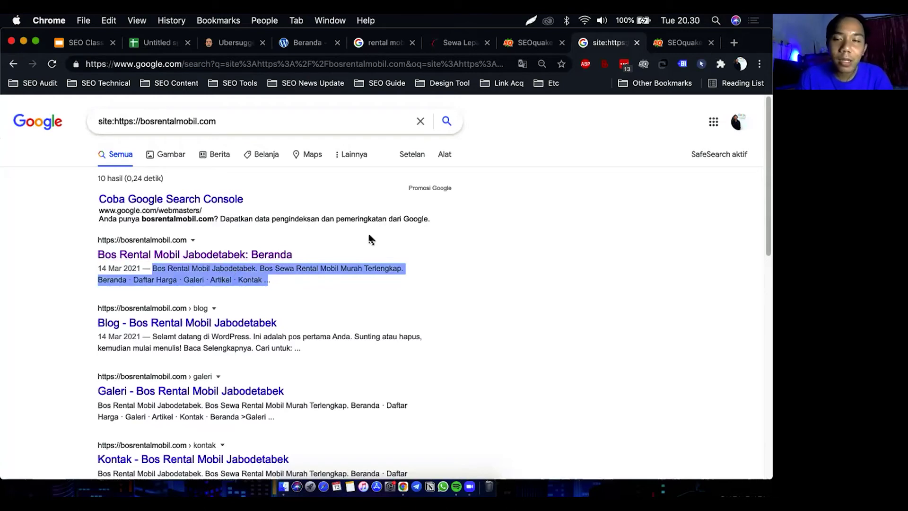
pyautogui.click(655, 50)
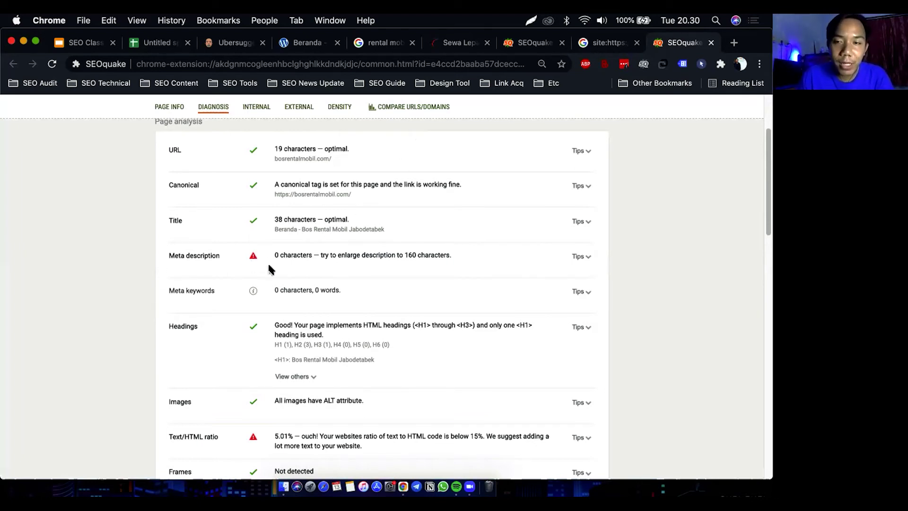
# Review the meta keywords, headings, images and text/HTML ratio checks in the bosrentalmobil.com SEO Quake audit
pyautogui.scroll(5, 373, 310)
pyautogui.scroll(-2, 376, 308)
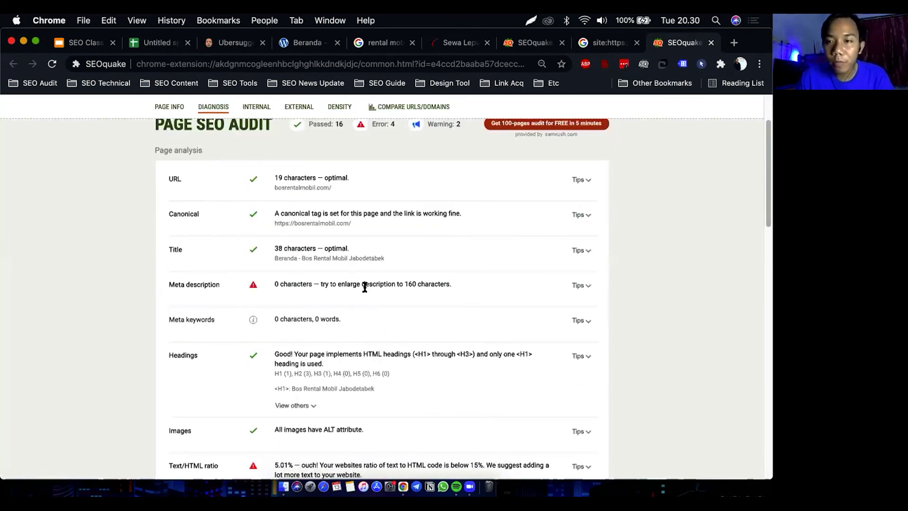
pyautogui.scroll(-2, 339, 314)
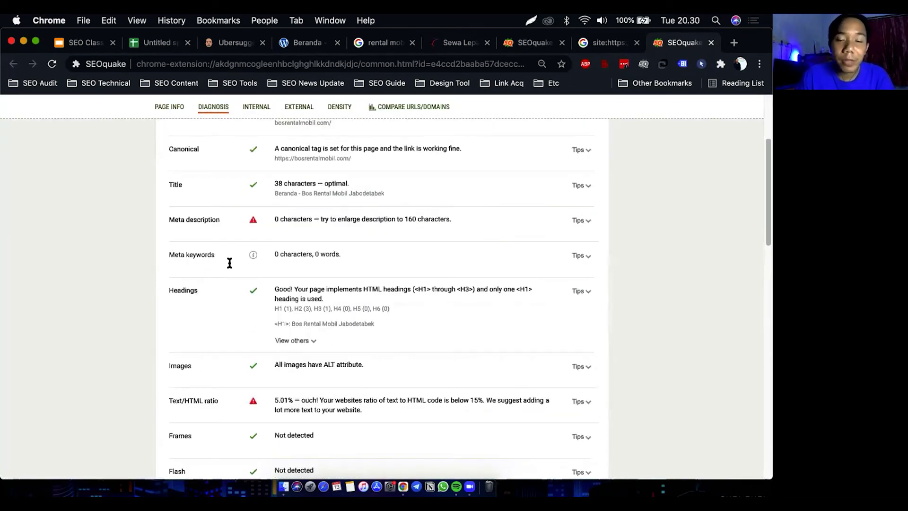
pyautogui.scroll(-3, 275, 312)
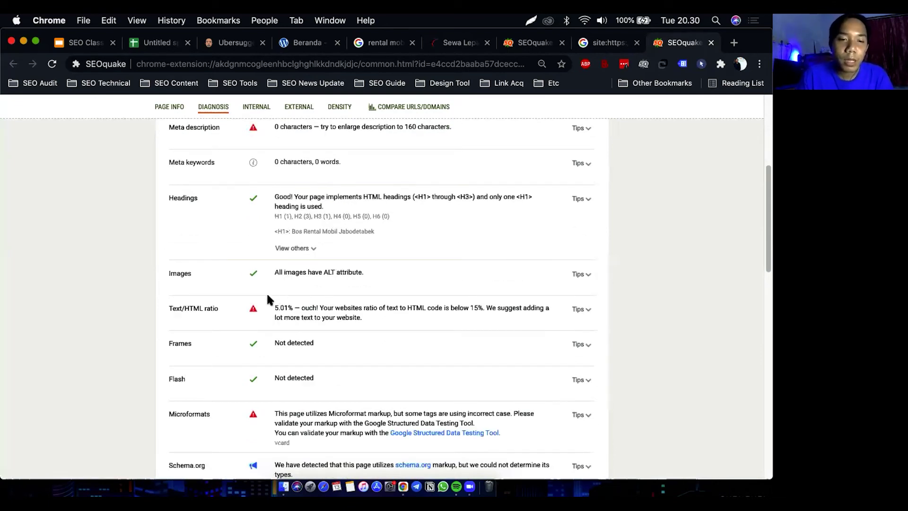
pyautogui.scroll(-1, 231, 320)
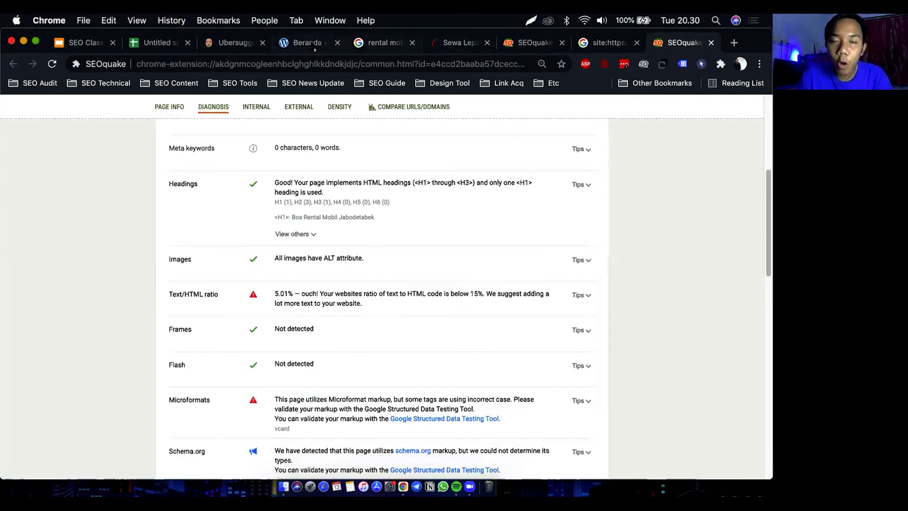
# Look through the bosrentalmobil.com homepage down to its footer and return to its header
pyautogui.press('super+4')
pyautogui.scroll(-10, 312, 284)
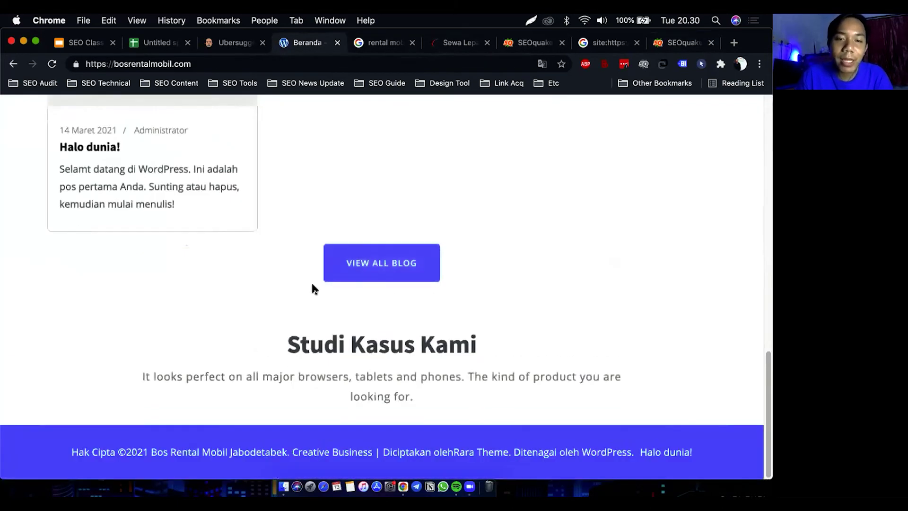
pyautogui.scroll(15, 312, 286)
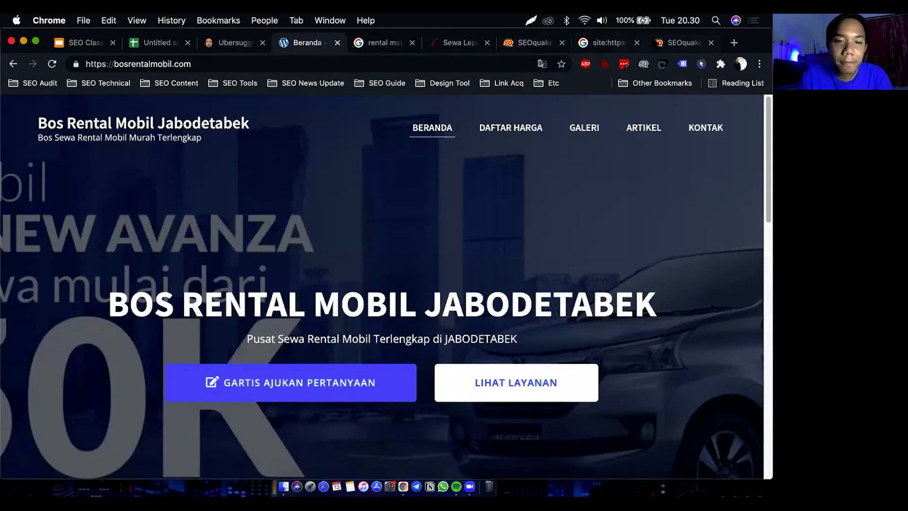
# Return to the bosrentalmobil.com SEO Quake audit and examine the site compliance checks, including Google Analytics
pyautogui.press('super+9')
pyautogui.scroll(-4, 357, 258)
pyautogui.scroll(-15, 357, 258)
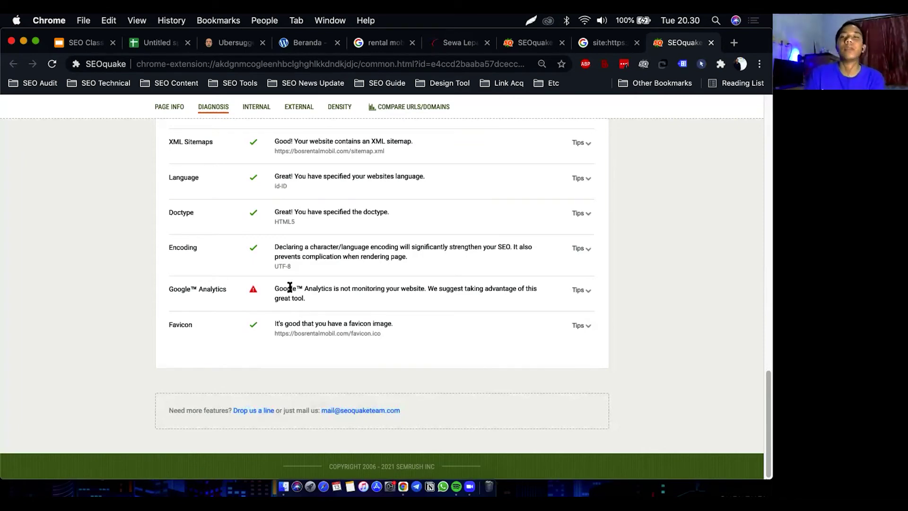
pyautogui.scroll(1, 270, 257)
pyautogui.scroll(15, 268, 259)
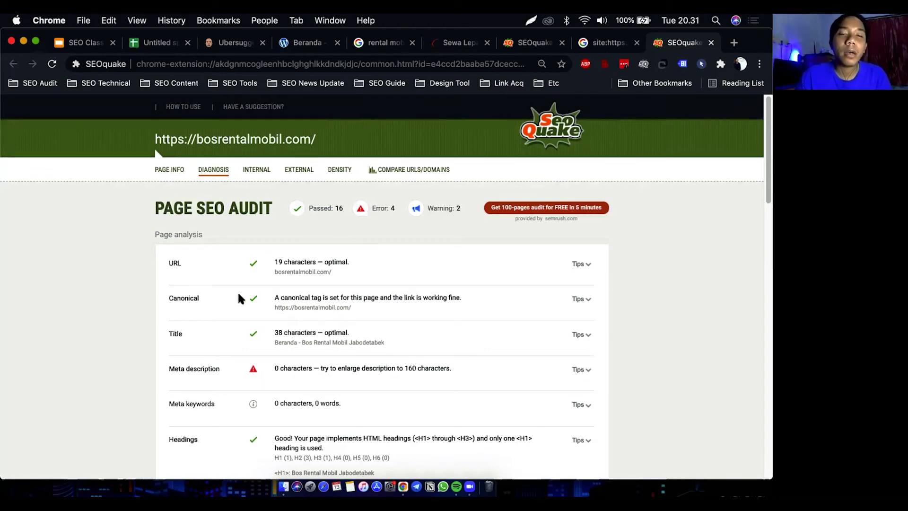
# Go through the entire bosrentalmobil.com audit again, covering page analysis, mobile compliance and site compliance
pyautogui.scroll(-3, 265, 265)
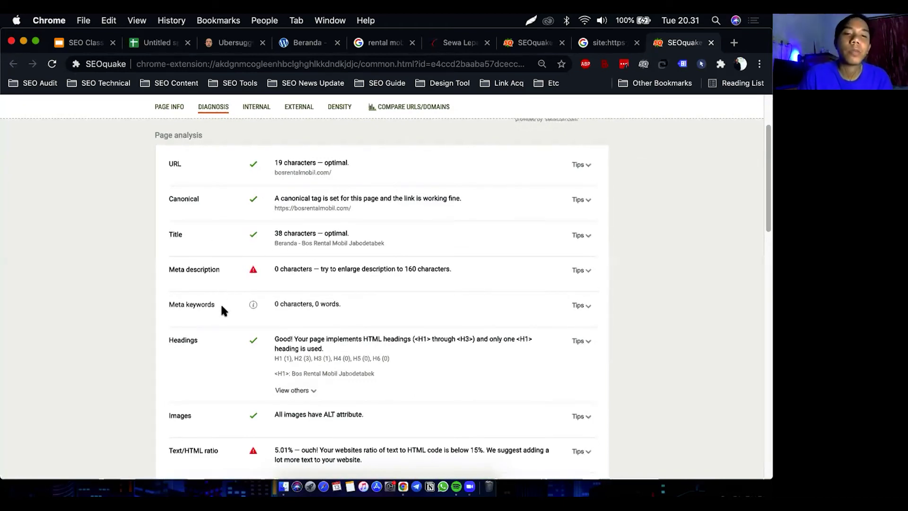
pyautogui.scroll(-8, 221, 304)
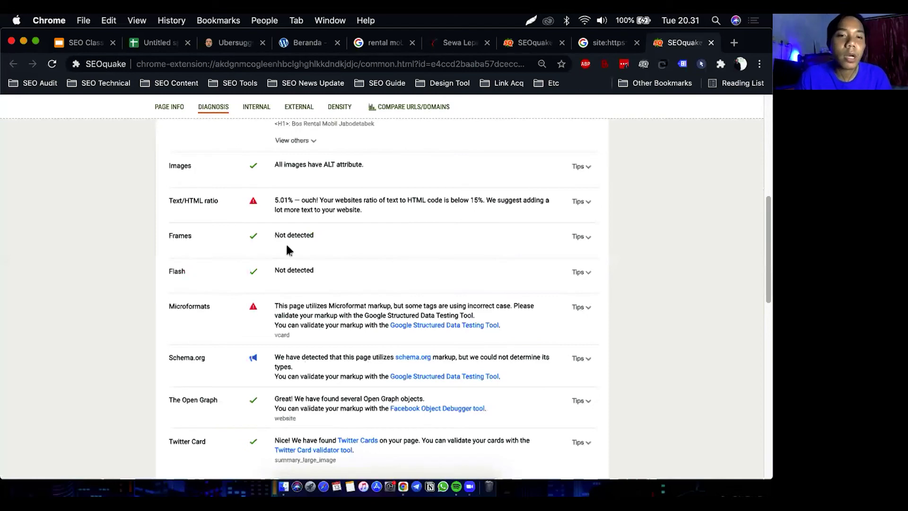
pyautogui.scroll(1, 238, 279)
pyautogui.scroll(-12, 236, 283)
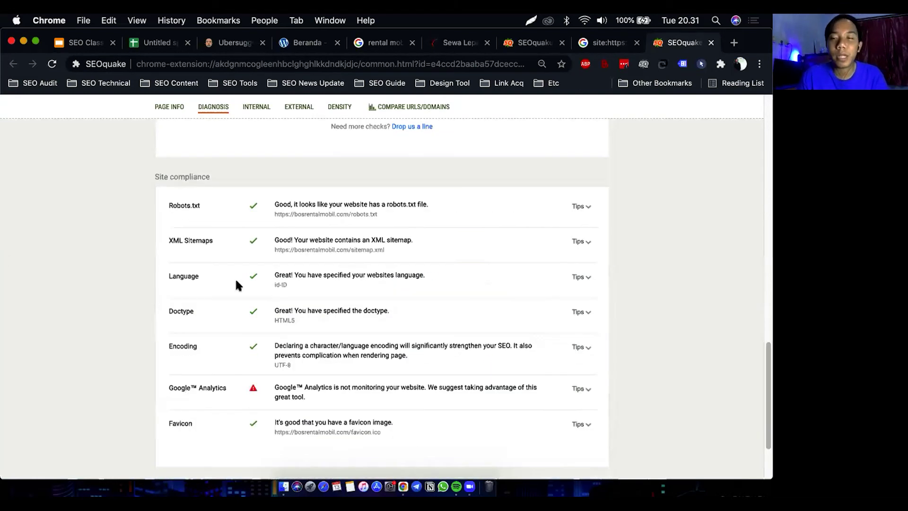
pyautogui.scroll(-3, 237, 283)
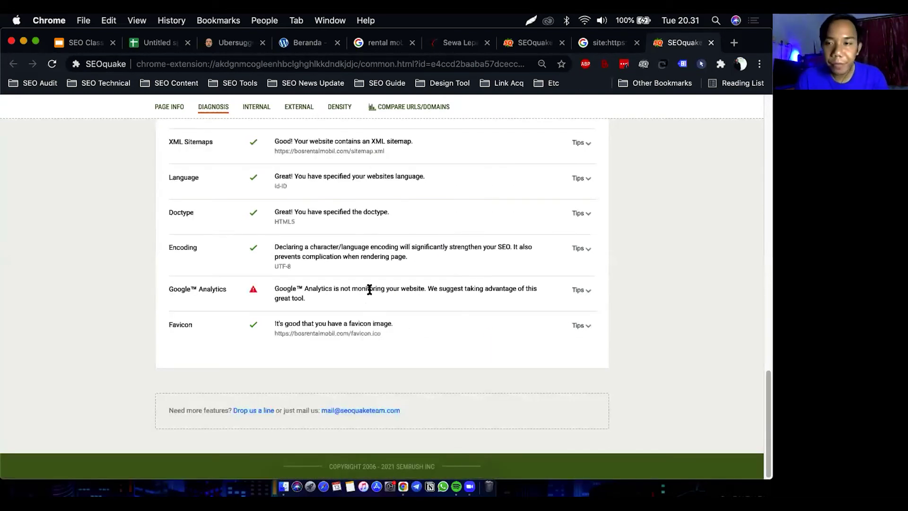
pyautogui.scroll(10, 381, 282)
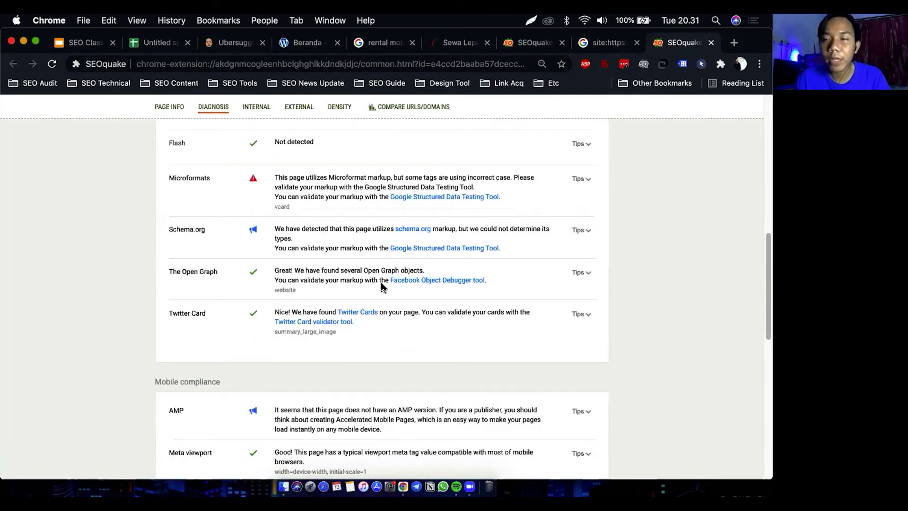
pyautogui.scroll(-10, 383, 287)
pyautogui.scroll(15, 384, 287)
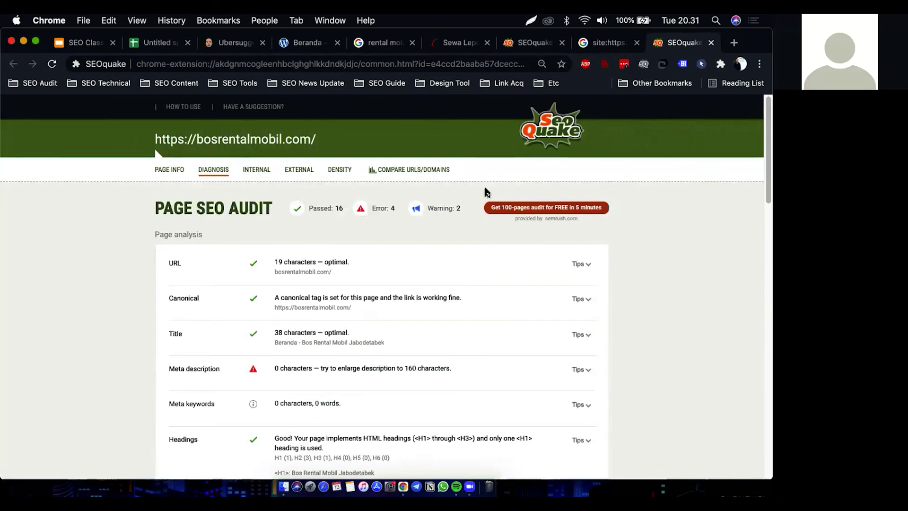
pyautogui.scroll(-1, 487, 191)
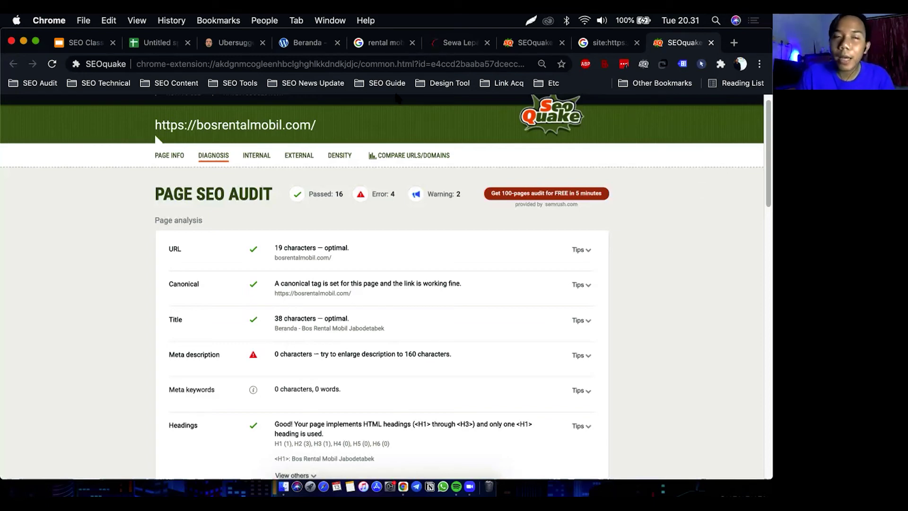
# Look over the keyword spreadsheet, then examine the title and meta description checks in the bosrentalmobil.com audit
pyautogui.click(165, 45)
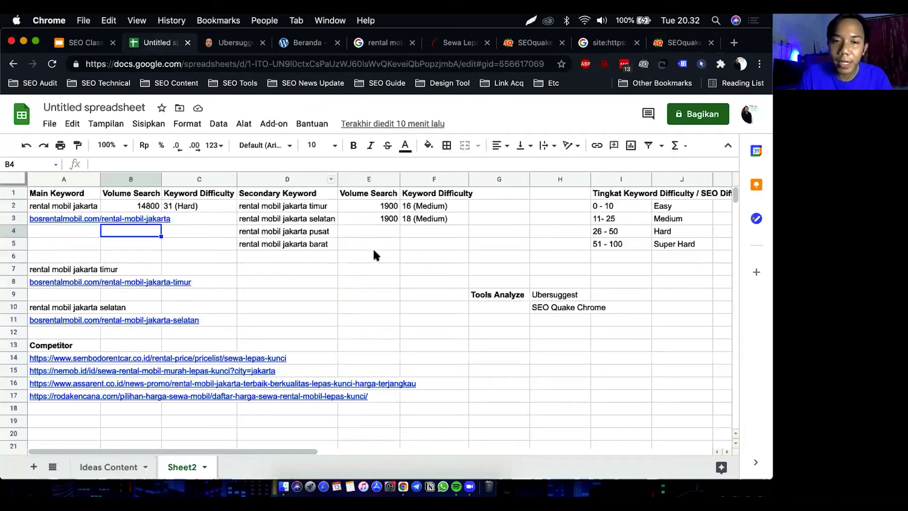
pyautogui.click(371, 277)
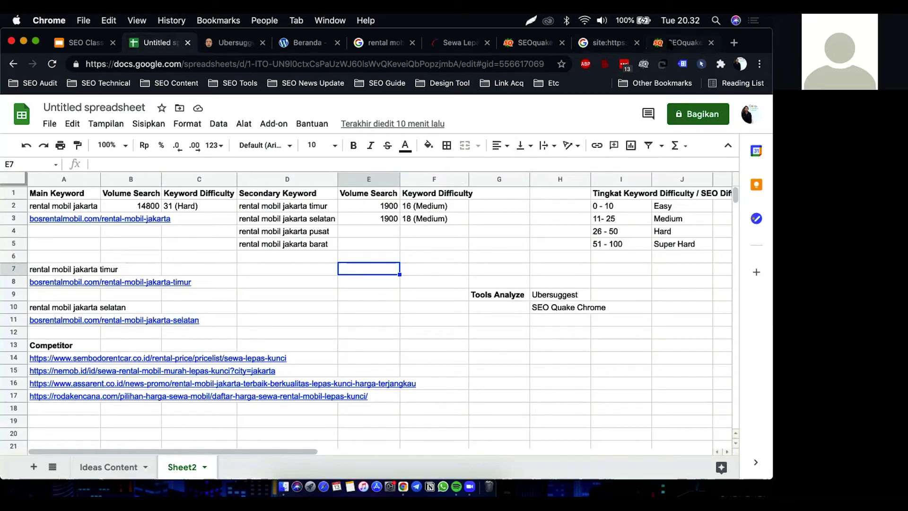
pyautogui.click(669, 43)
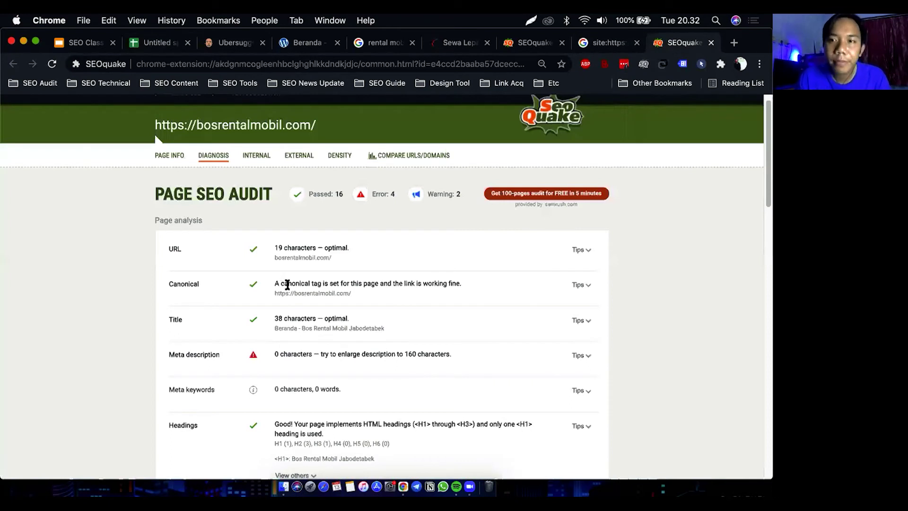
pyautogui.scroll(-1, 287, 284)
pyautogui.scroll(-2, 287, 284)
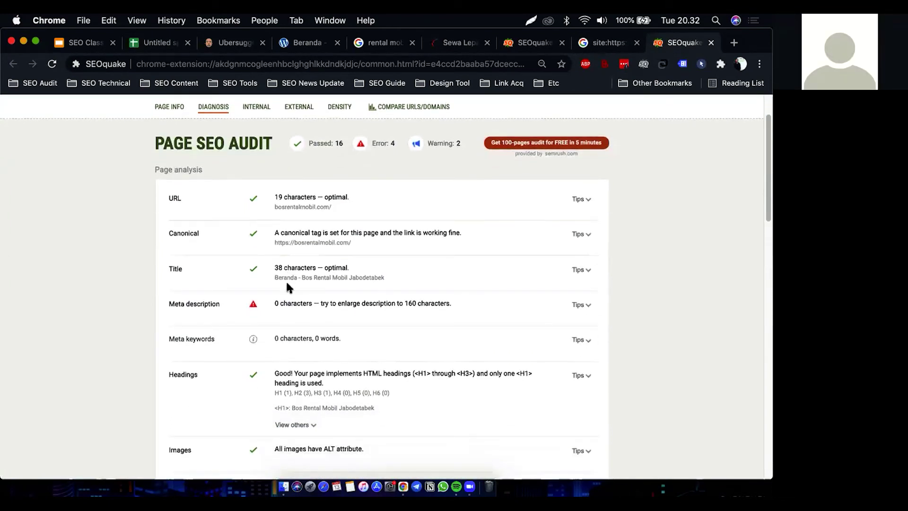
pyautogui.scroll(-1, 287, 286)
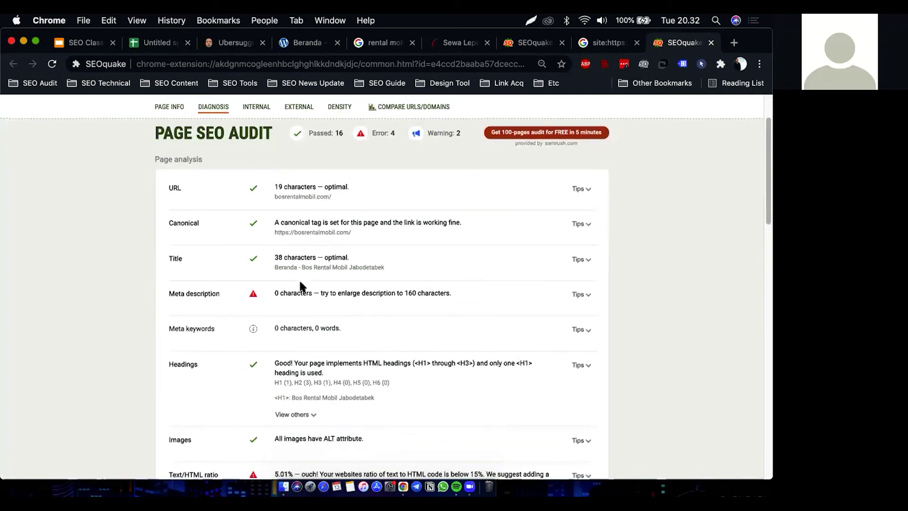
pyautogui.scroll(-5, 300, 294)
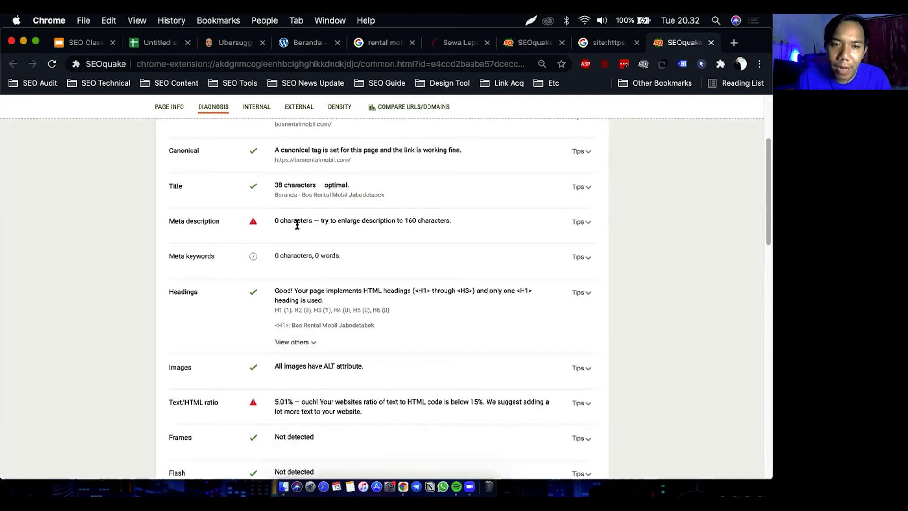
pyautogui.tripleClick(170, 218)
pyautogui.tripleClick(170, 218)
pyautogui.click(170, 218)
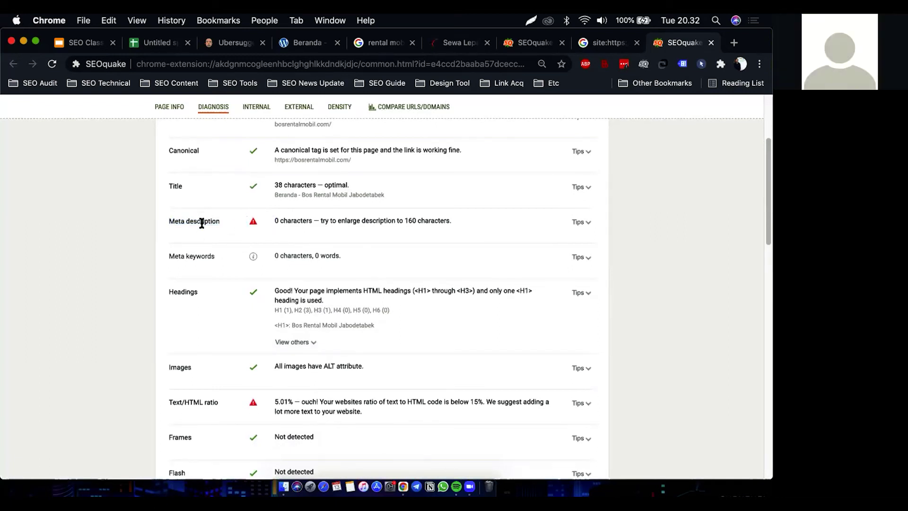
# Open a new browser tab ready for entering an address
pyautogui.click(733, 42)
pyautogui.click(478, 62)
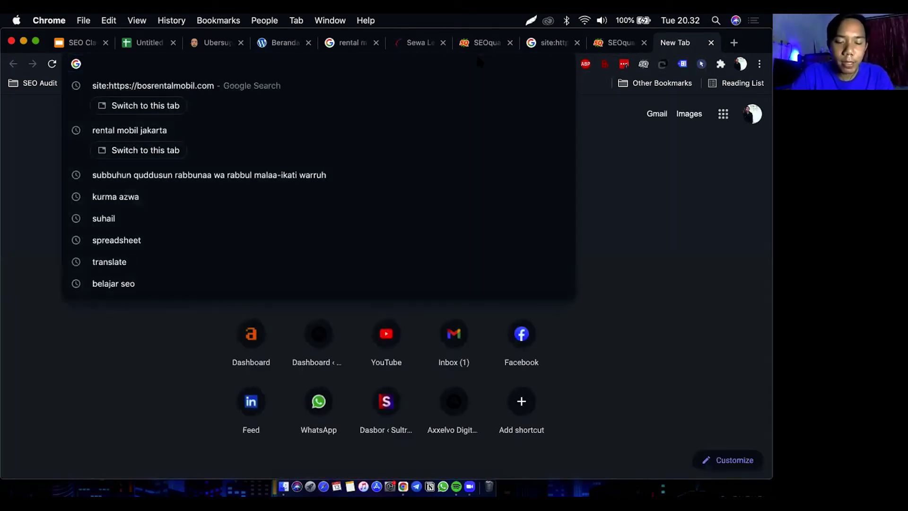
pyautogui.write('heck')
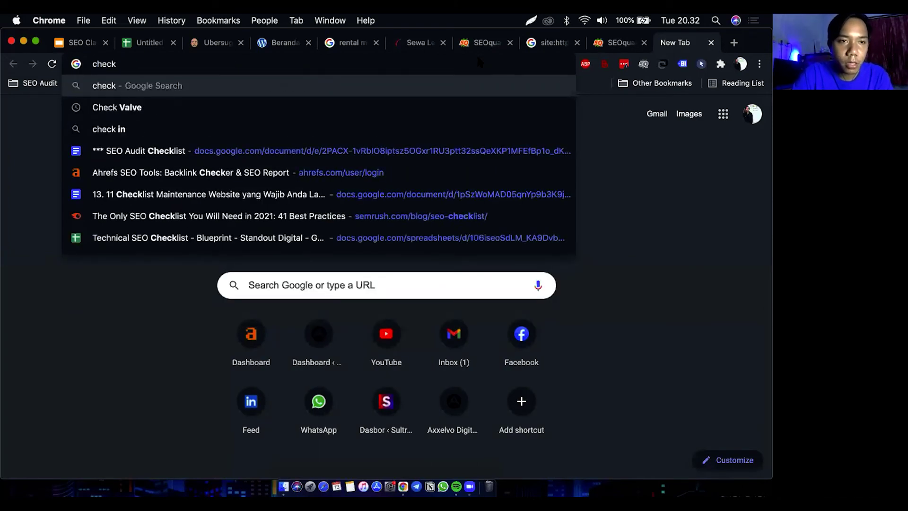
pyautogui.press('super+a')
pyautogui.press('BackSpace')
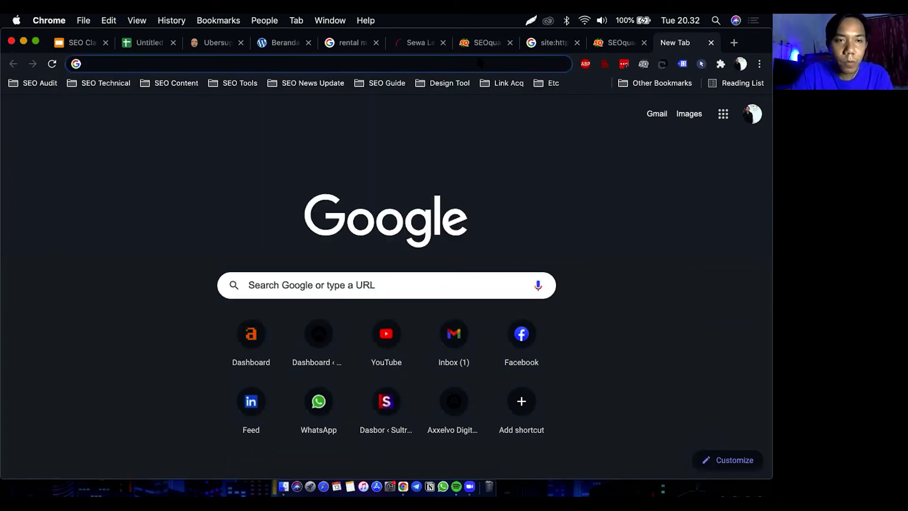
# Enter the snippet optimizer address seomofo.com/snippet-optimizer.html in the new tab and copy it
pyautogui.write('seomo')
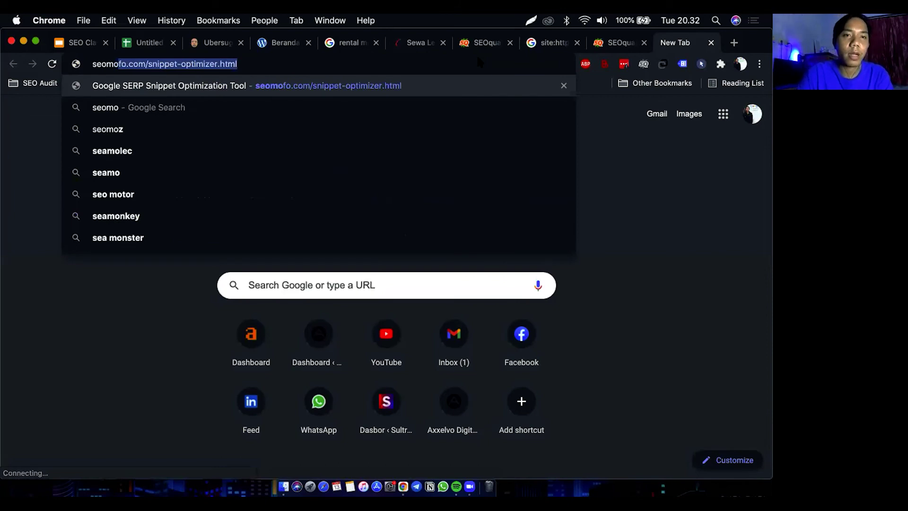
pyautogui.press('super+a')
pyautogui.hotkey('ctrl', 'c')
# In the keyword spreadsheet, add "Check Panjang Meta Title, Description" in cell H11 of the Tools Analyze list
pyautogui.click(153, 45)
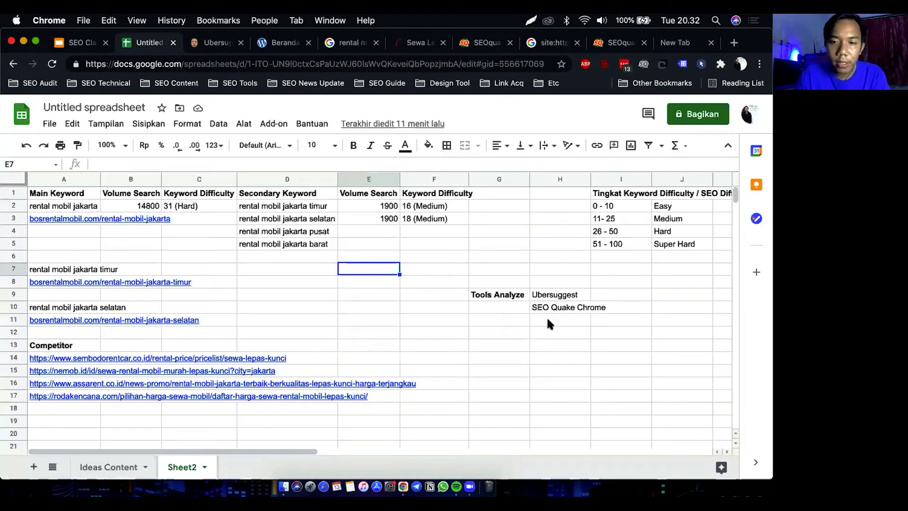
pyautogui.click(548, 320)
pyautogui.write('Check Met')
pyautogui.press('BackSpace')
pyautogui.press('BackSpace')
pyautogui.write('eta')
pyautogui.press('BackSpace')
pyautogui.press('BackSpace')
pyautogui.press('BackSpace')
pyautogui.press('BackSpace')
pyautogui.write('Panjang Meta Title, Des')
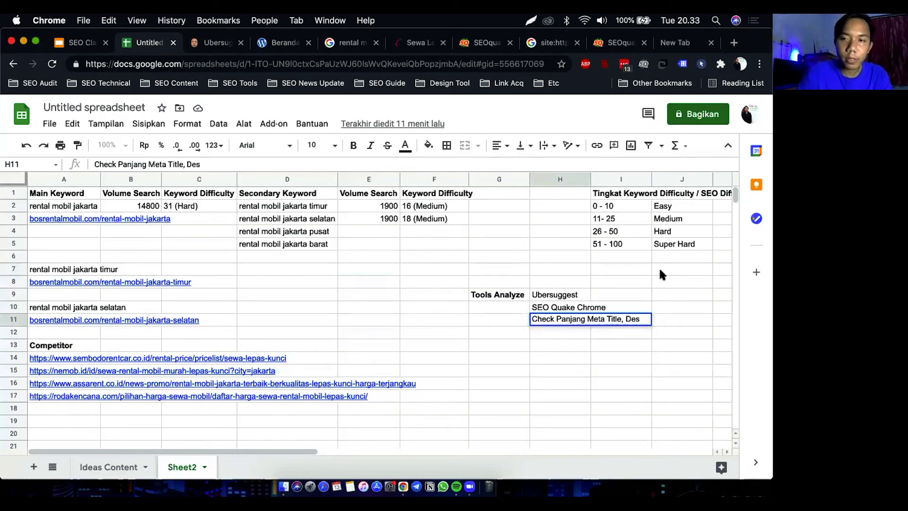
pyautogui.write('cription')
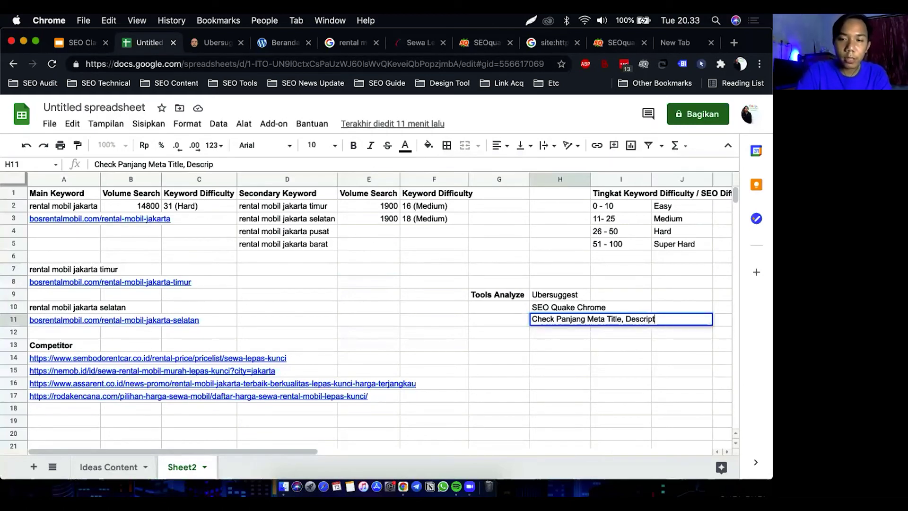
pyautogui.press('Return')
pyautogui.press('Up')
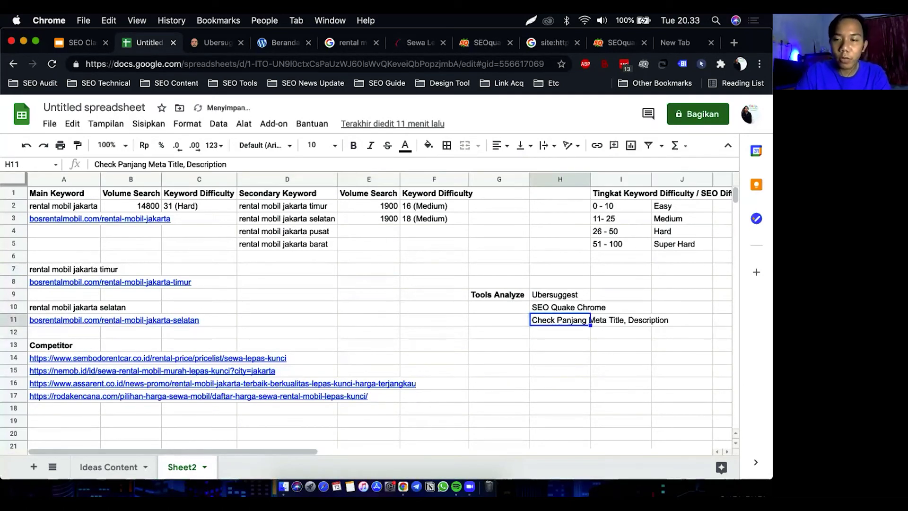
# Paste the copied snippet optimizer address into cell K11, beside the meta title and description check entry
pyautogui.press('Right')
pyautogui.press('Right')
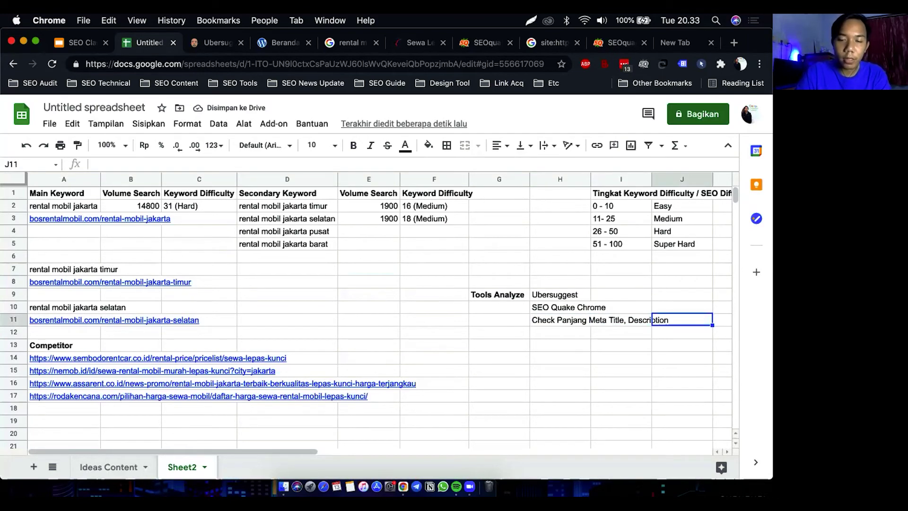
pyautogui.press('Right')
pyautogui.hotkey('ctrl', 'v')
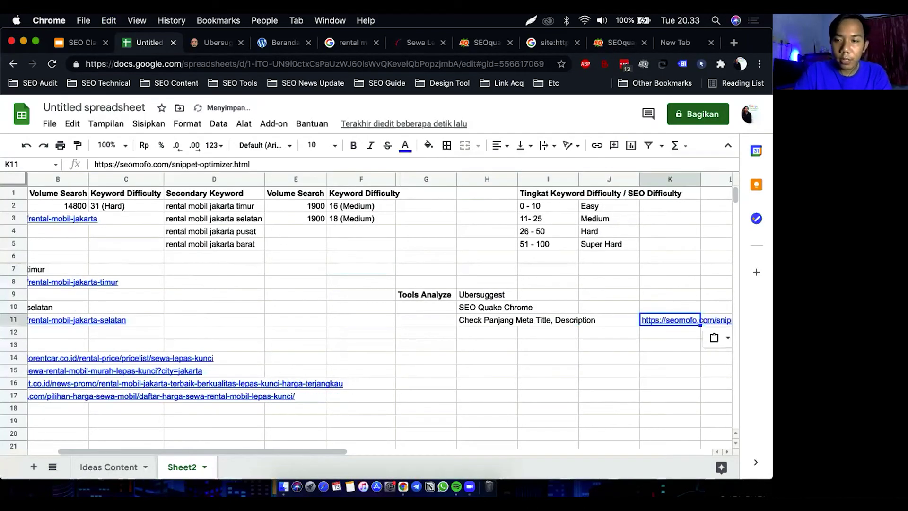
pyautogui.press('Return')
# Add the label "Tools SEO" in cell G12 with "Rank Math" beside it in H12
pyautogui.press('Left')
pyautogui.press('Left')
pyautogui.press('Left')
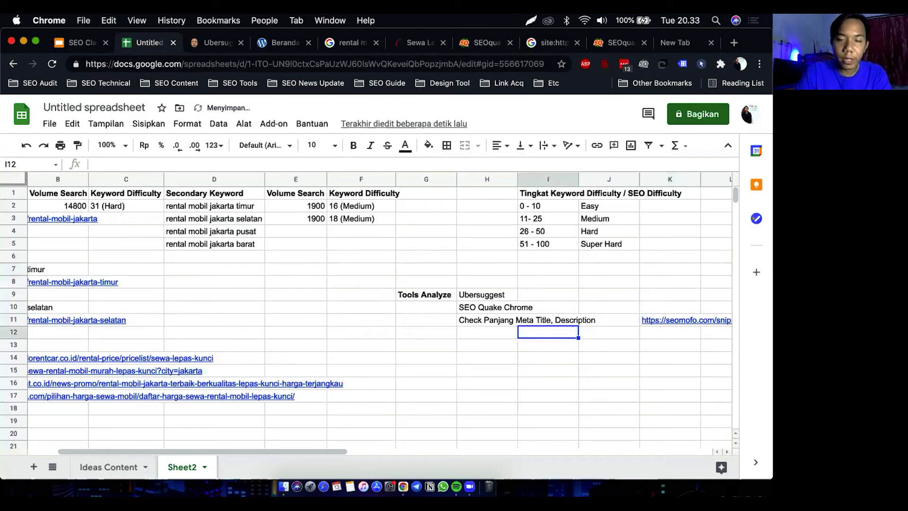
pyautogui.press('Left')
pyautogui.write('To')
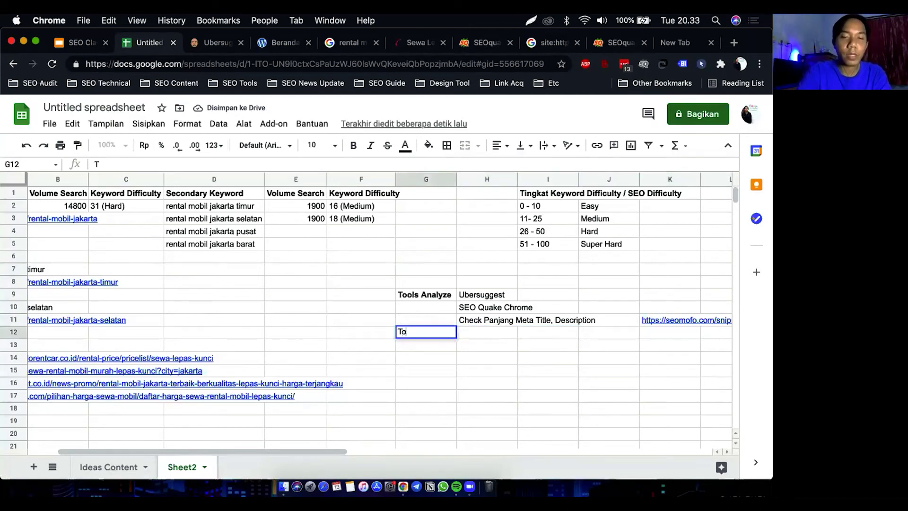
pyautogui.write('ols SEO')
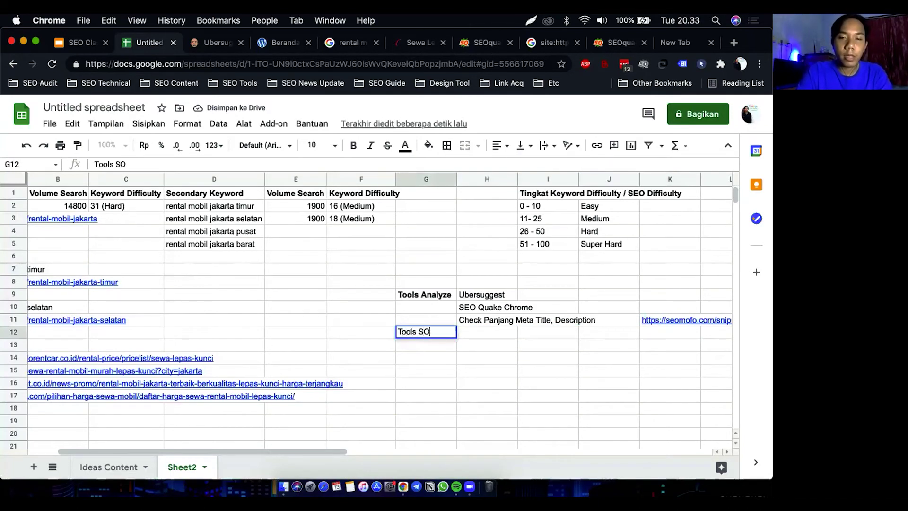
pyautogui.press('Tab')
pyautogui.write('Rank Math')
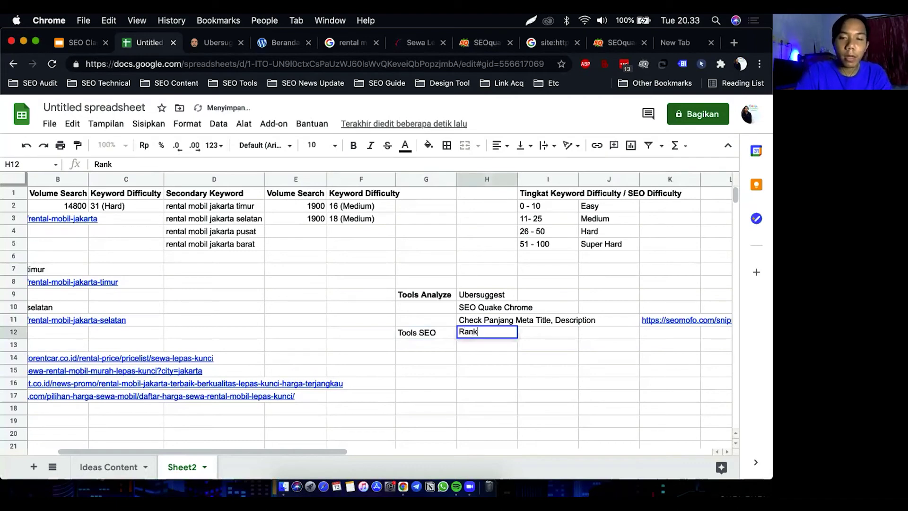
pyautogui.press('Return')
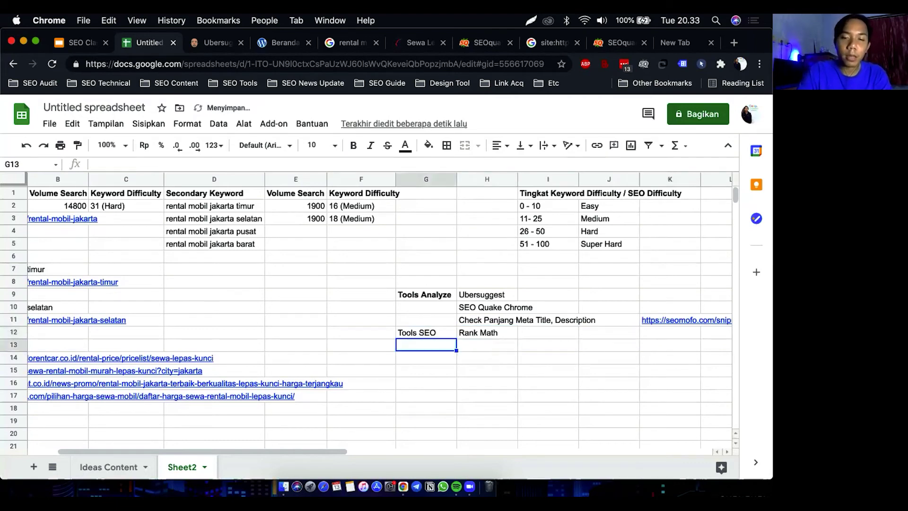
# Below Rank Math, enter "atau" in cell H13 and "Yoast SEO" in cell H14
pyautogui.click(487, 333)
pyautogui.click(487, 345)
pyautogui.write('atau')
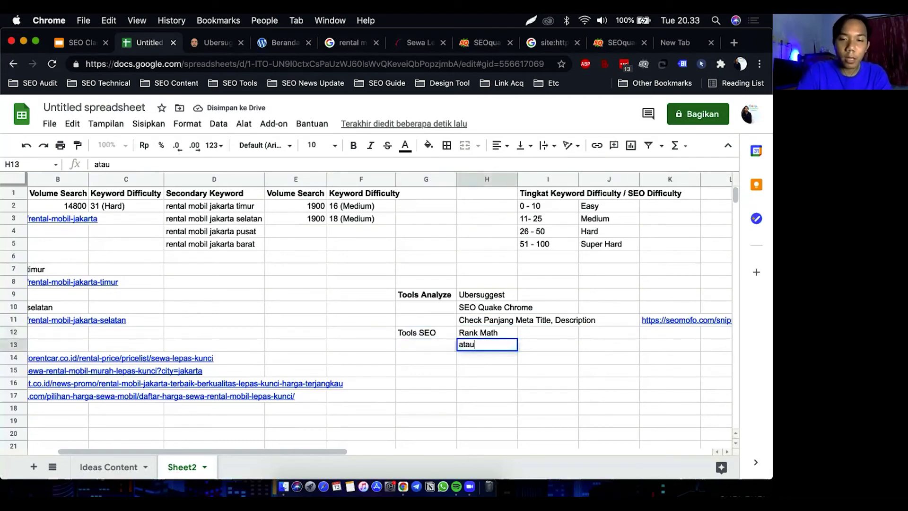
pyautogui.press('Return')
pyautogui.write('Yoast SEO')
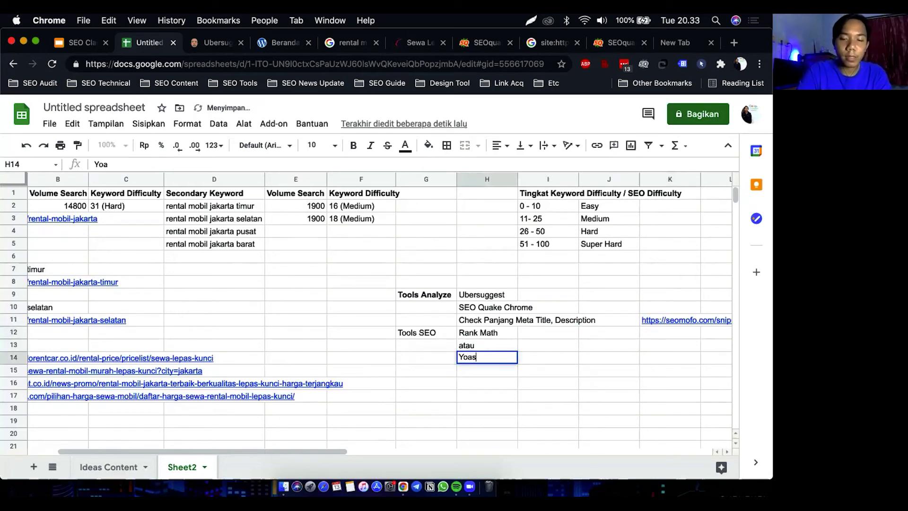
pyautogui.press('Return')
# Make the "Tools SEO" label in cell G12 bold
pyautogui.press('Up')
pyautogui.press('Up')
pyautogui.press('Up')
pyautogui.press('Left')
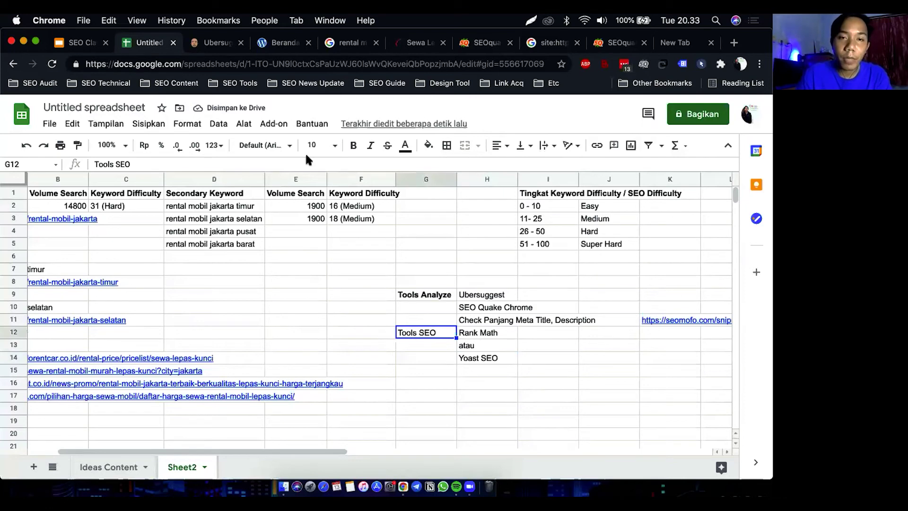
pyautogui.click(356, 150)
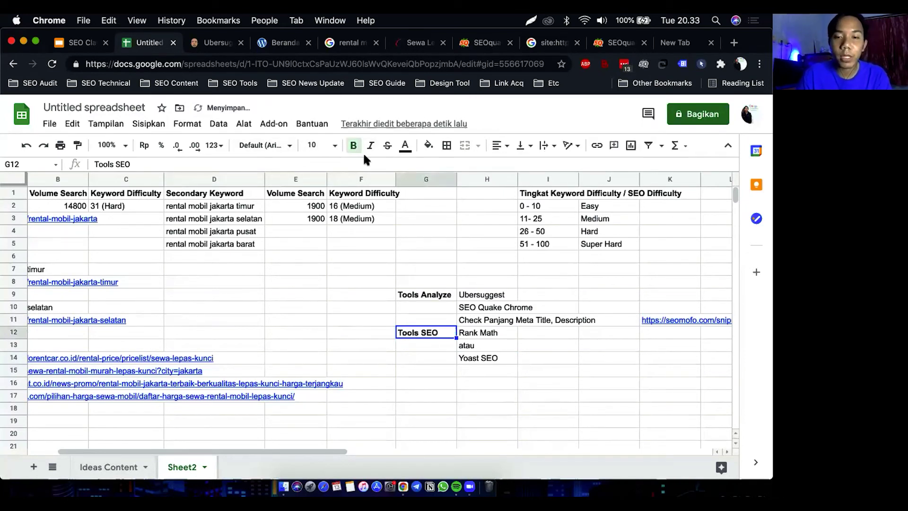
pyautogui.click(530, 355)
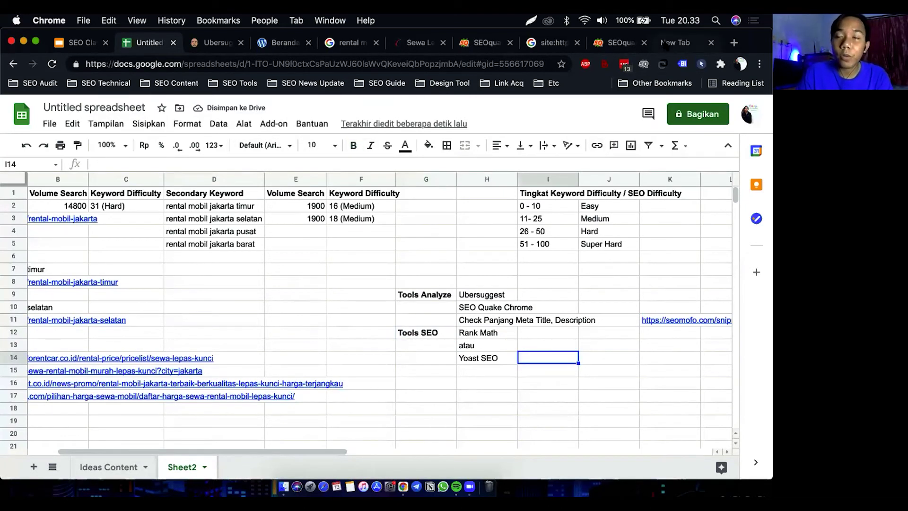
# Load seomofo.com/snippet-optimizer.html in the browser tab prepared for it
pyautogui.click(664, 44)
pyautogui.click(492, 57)
pyautogui.press('Return')
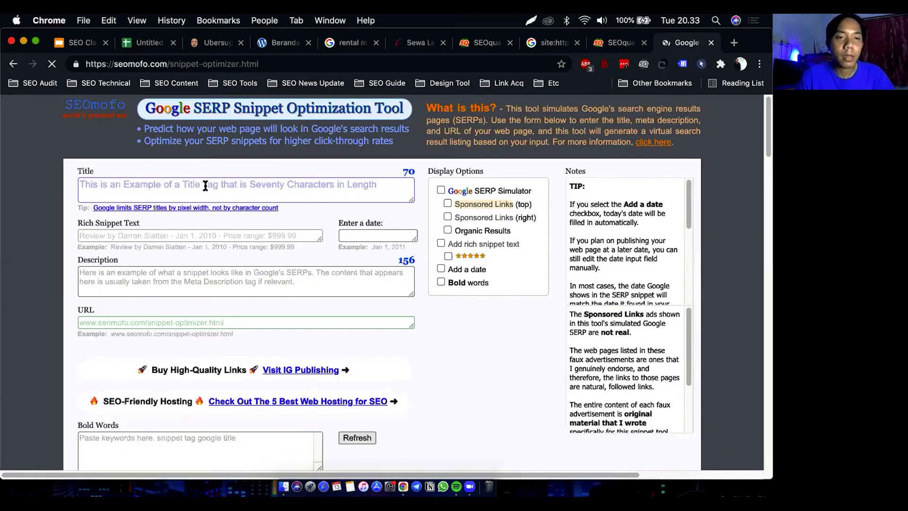
# Enter "Sewa Rental Mobil Jakarta Lepas Kunci Harga Murah" as the snippet's title
pyautogui.click(205, 185)
pyautogui.write('Sewa Ren')
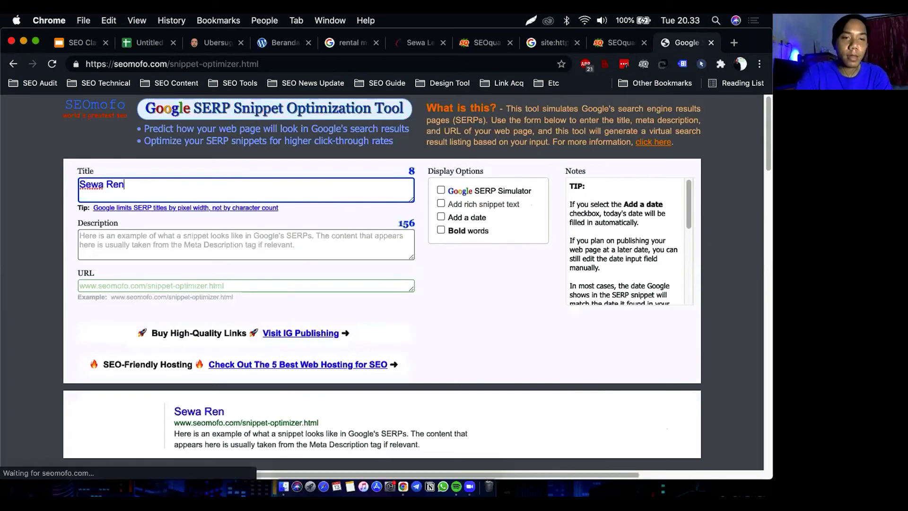
pyautogui.write('tal Mobil')
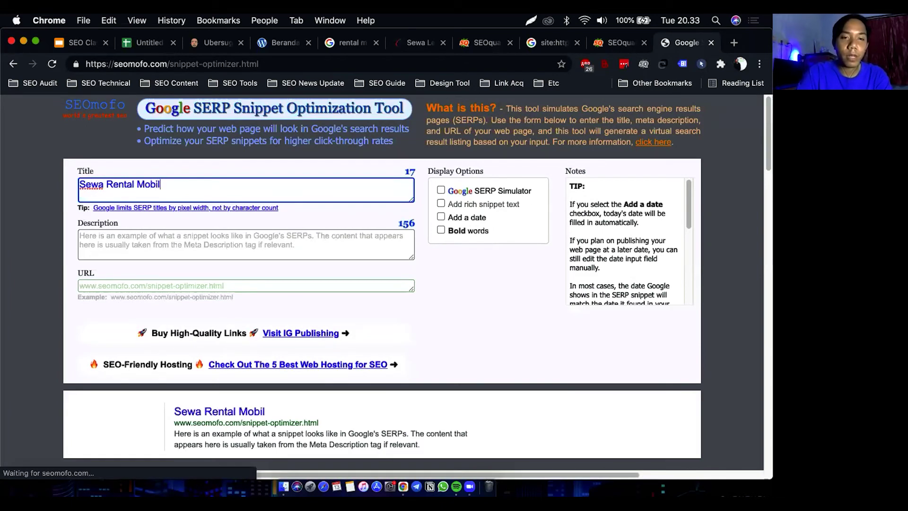
pyautogui.write(' Jakarta')
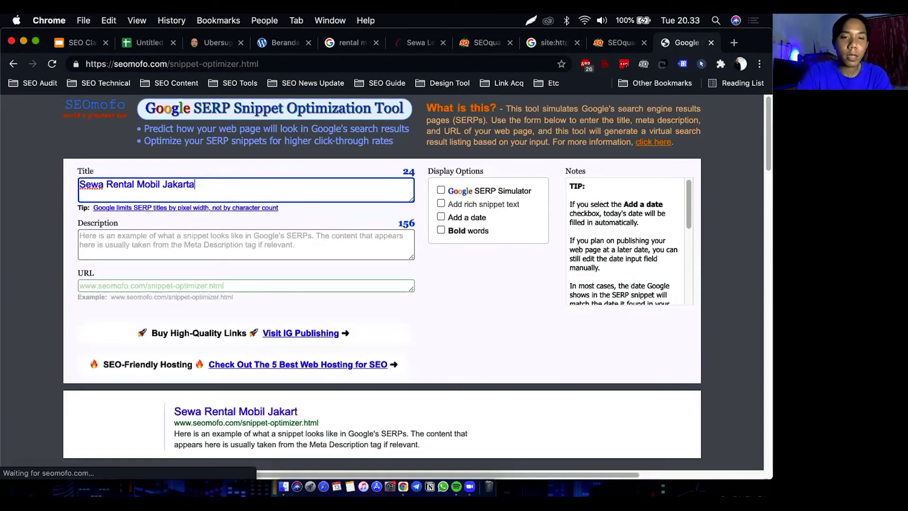
pyautogui.write(' Lepas Kun')
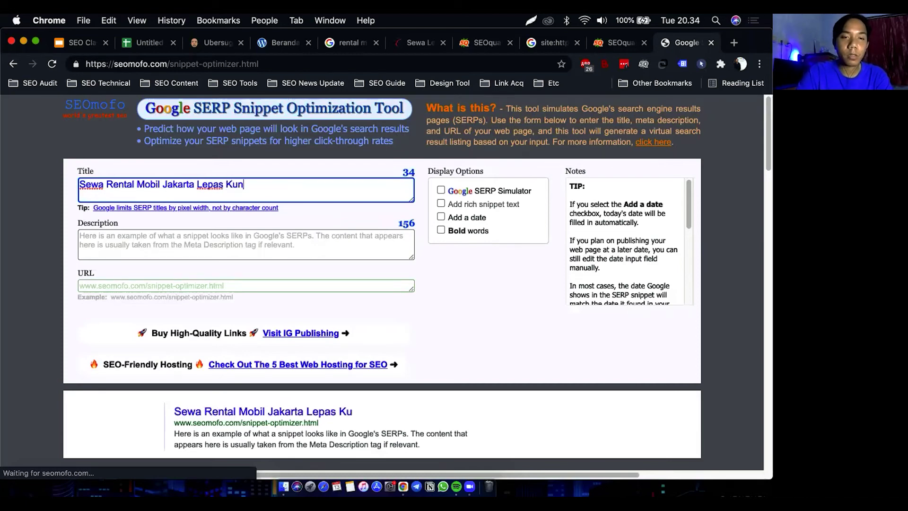
pyautogui.write('ci Harga M')
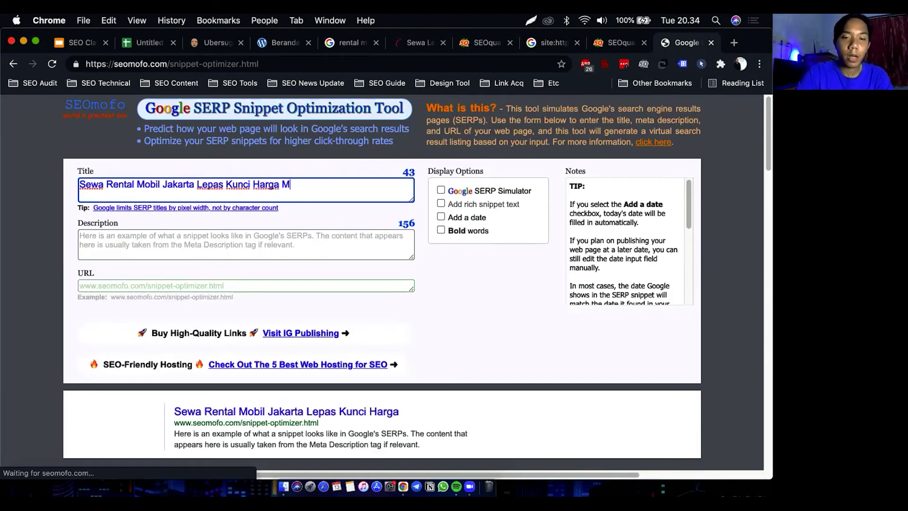
pyautogui.write('urah')
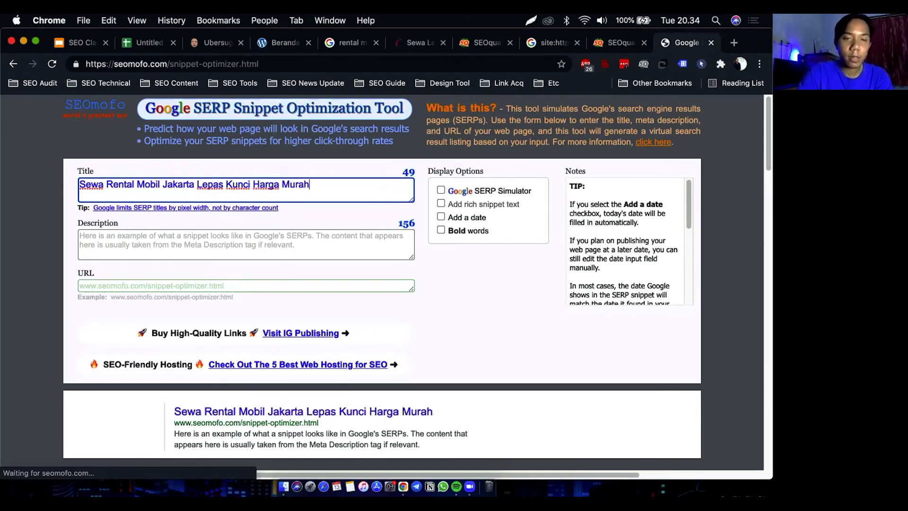
# Begin the snippet's description with "Bosrentalmobil.com merupakan layanan jasa sewa rental mobil jakarta terbaik dengan harga murah berkualitas. Bisa"
pyautogui.click(222, 238)
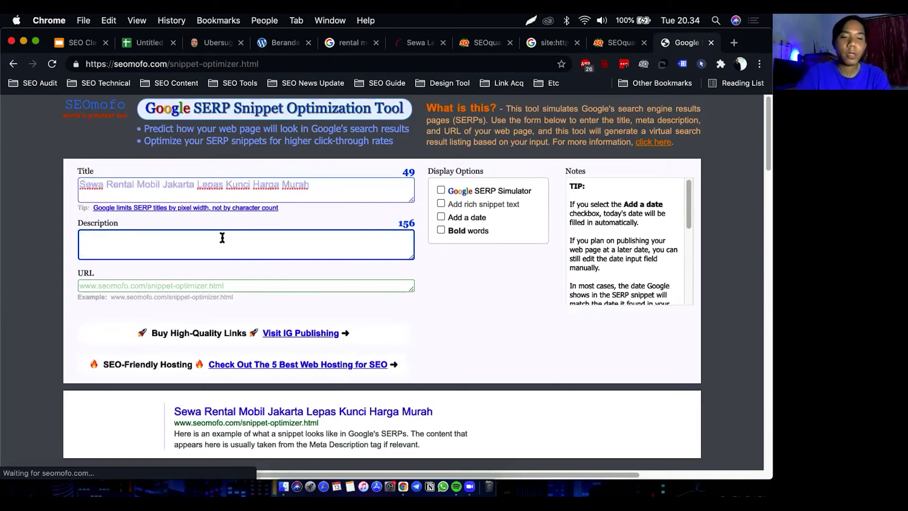
pyautogui.write('Bos')
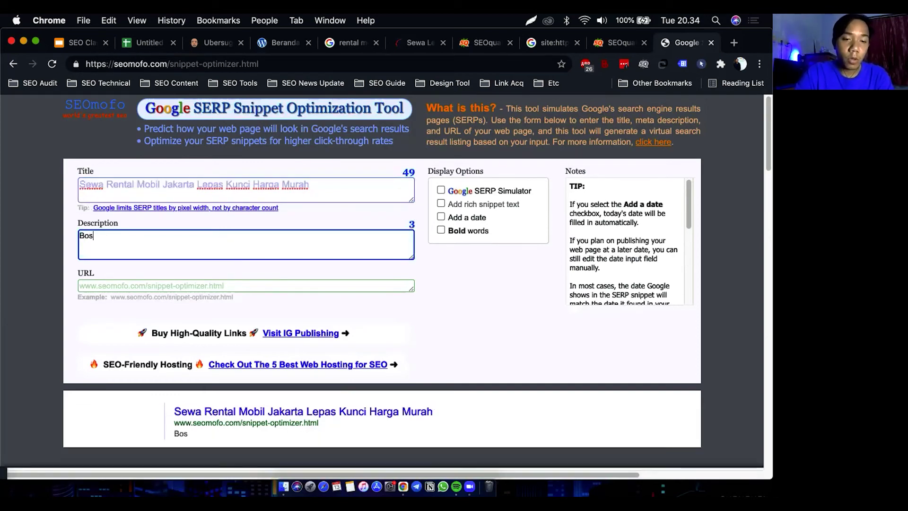
pyautogui.write('rentalmob')
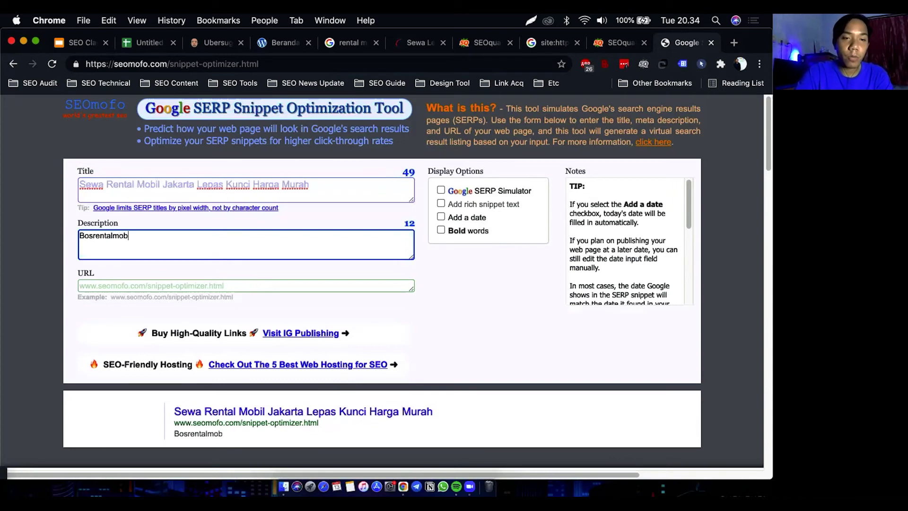
pyautogui.write('il.com merupakan')
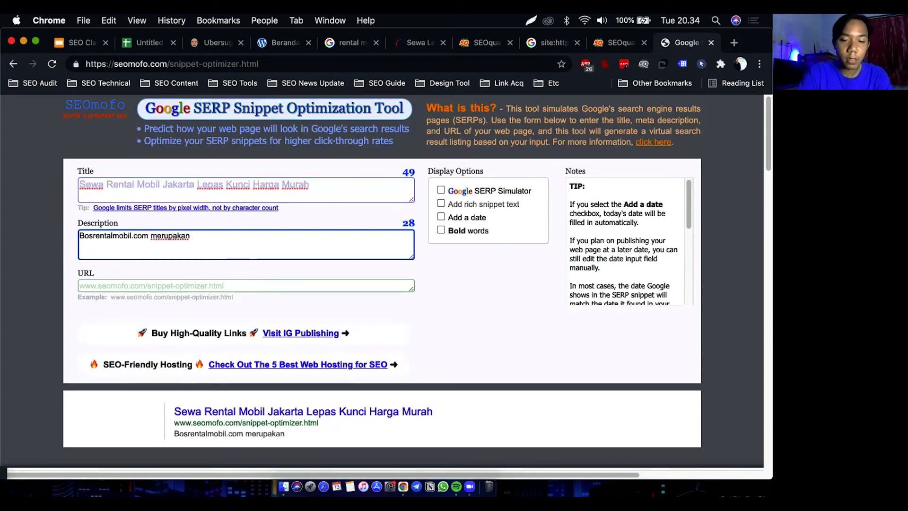
pyautogui.write(' layanan ')
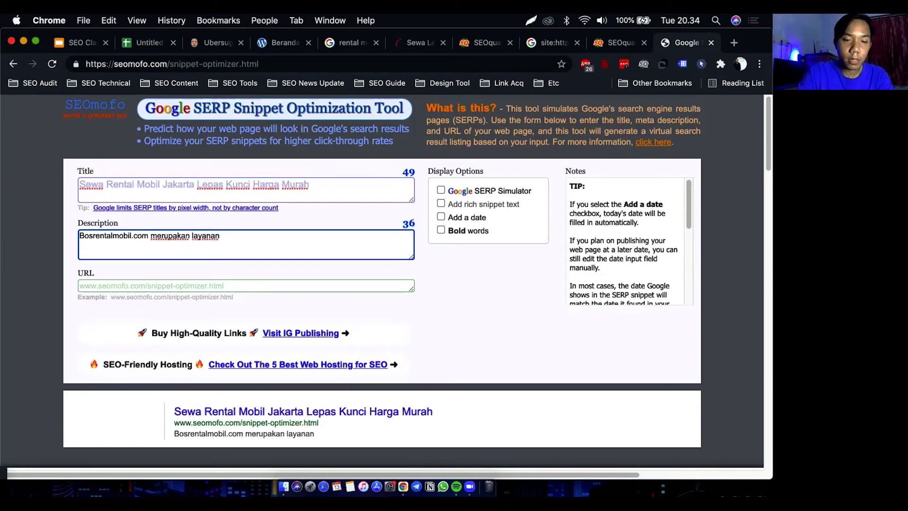
pyautogui.write('jasa sewa ')
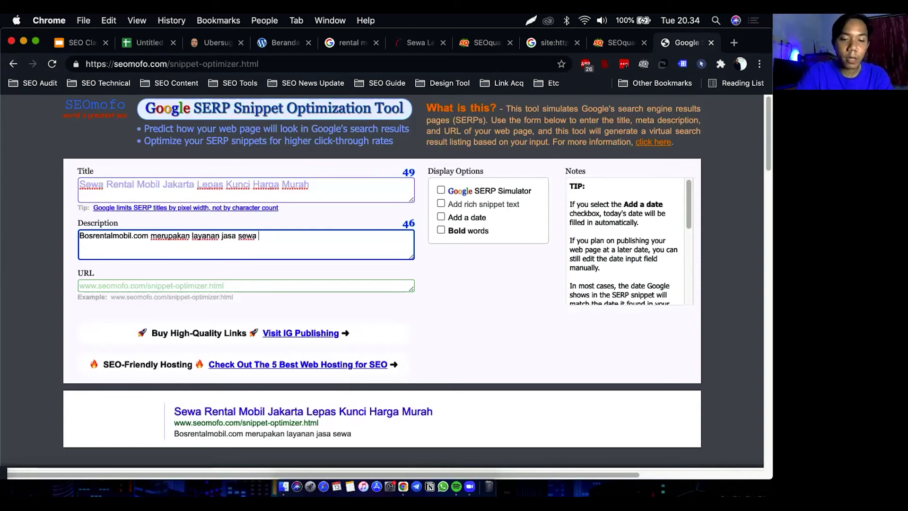
pyautogui.write('rental mobi')
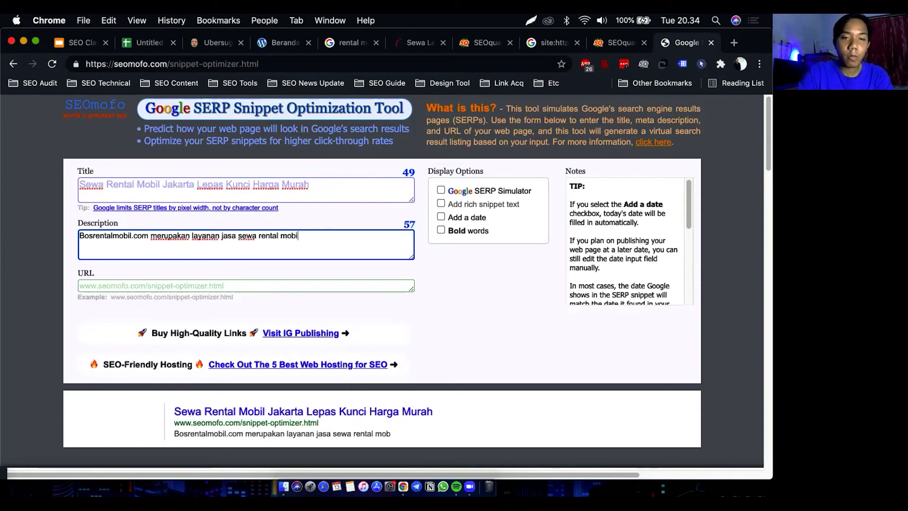
pyautogui.write('l jakarta terbaik dengan harga murah berkua')
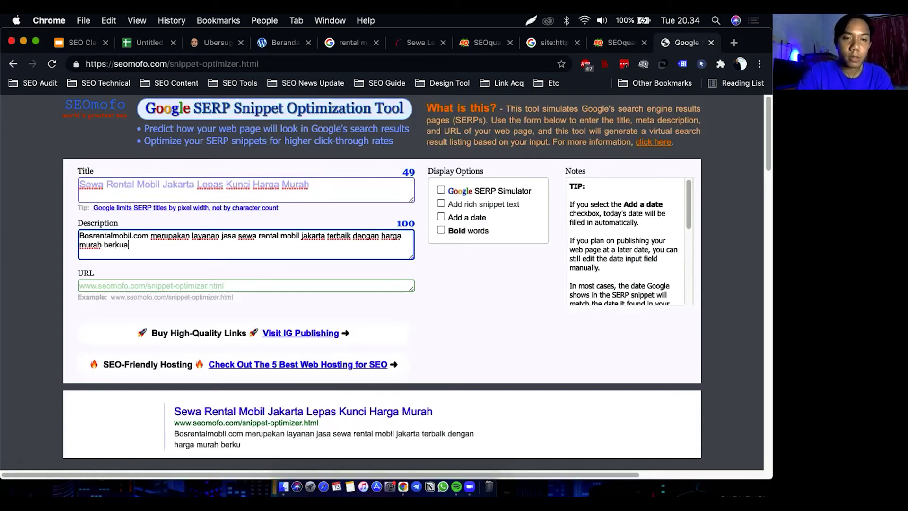
pyautogui.write('litas. Bisa')
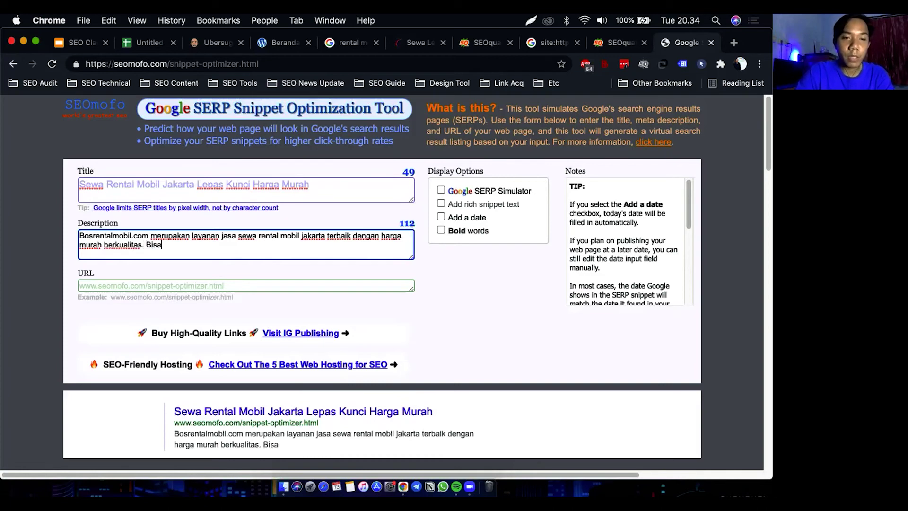
# Continue the description with "lepas kunci. 24 Jam. Regional Jabodetabek nsnsnsn" and check how the search result preview shows it
pyautogui.write(' lepas ')
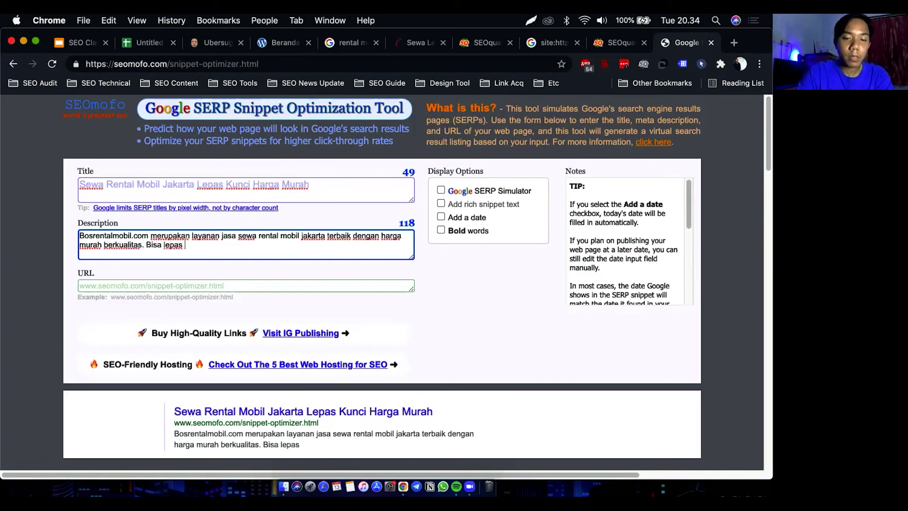
pyautogui.write('kunci. 24 Jam ')
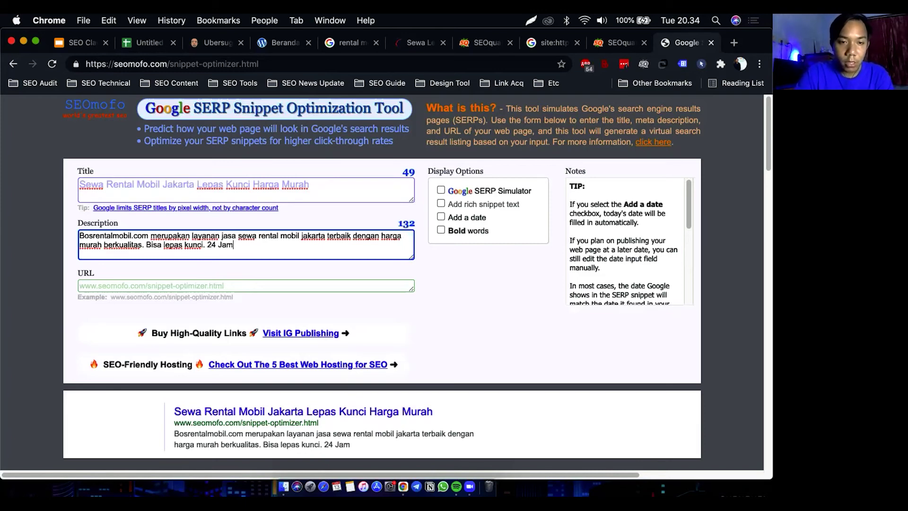
pyautogui.write('. Region')
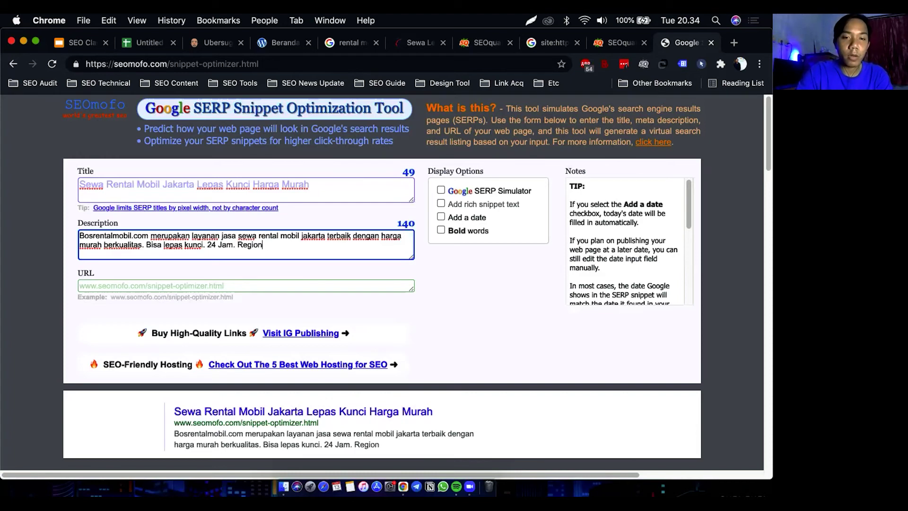
pyautogui.write('al Jabode')
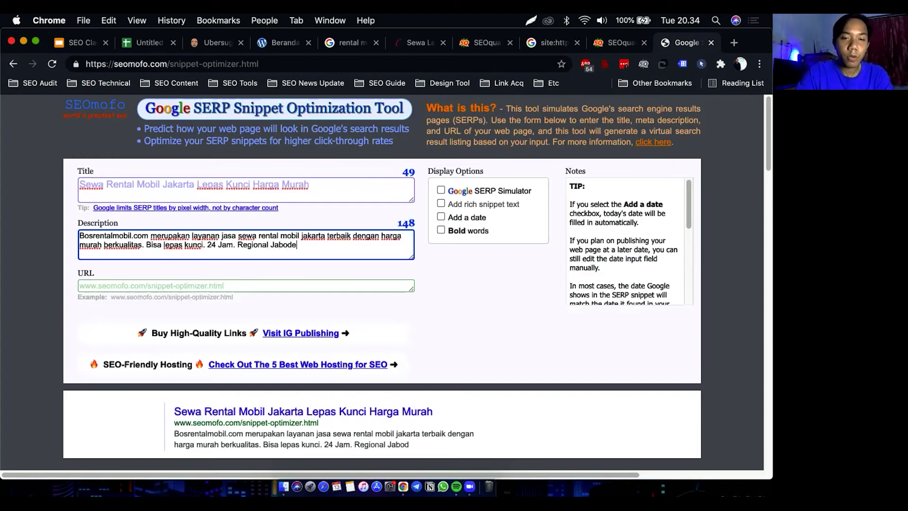
pyautogui.write('tabek ')
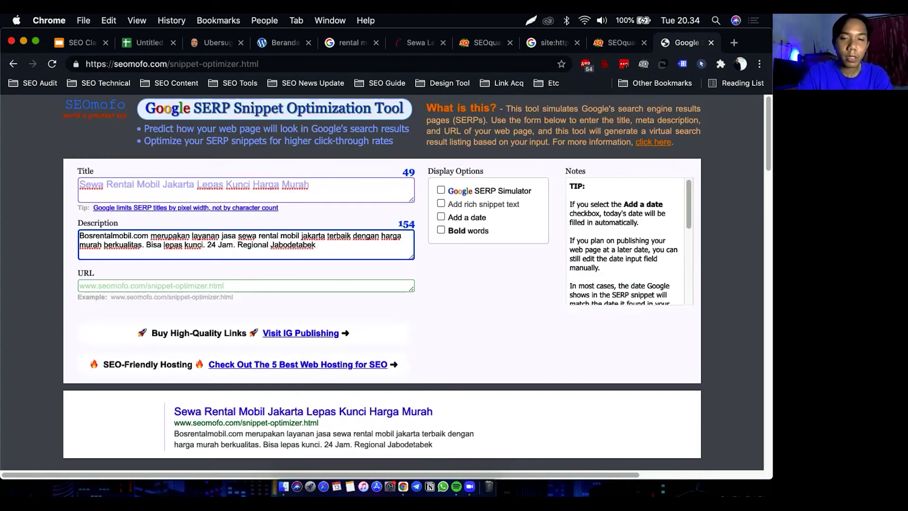
pyautogui.write('nsnsnsn')
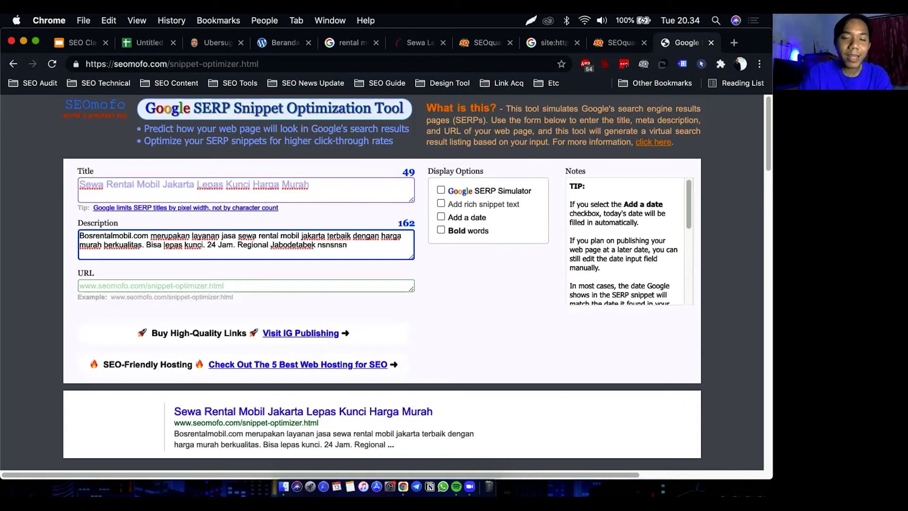
pyautogui.scroll(-1, 462, 324)
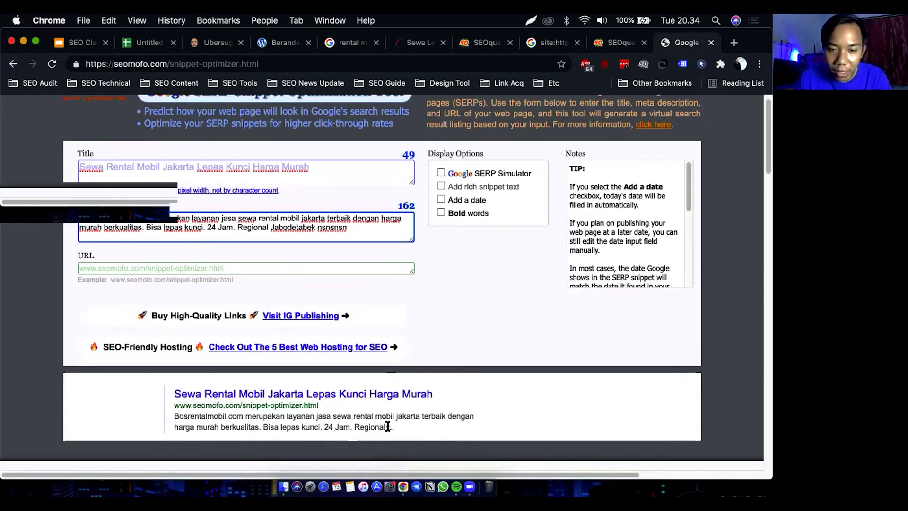
# Remove the filler word "nsnsnsn" from the end of the snippet's description and check the description's character count
pyautogui.doubleClick(328, 229)
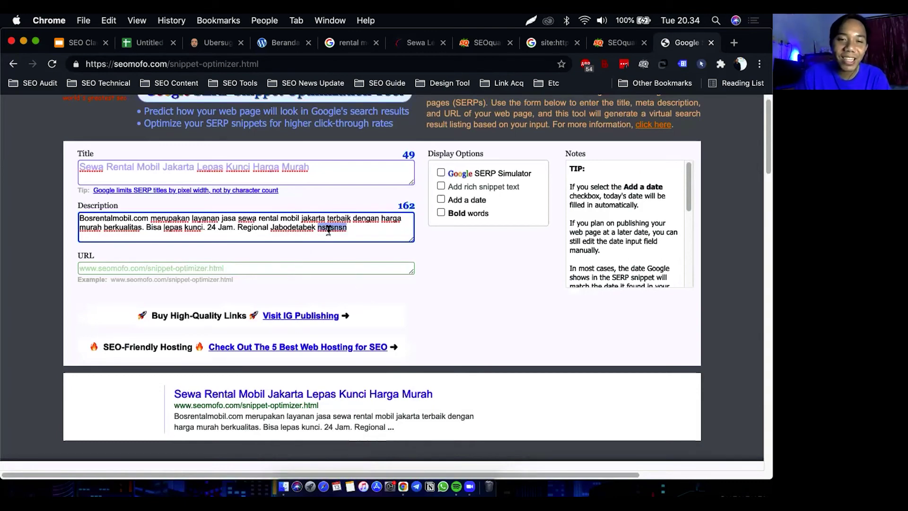
pyautogui.press('BackSpace')
pyautogui.press('BackSpace')
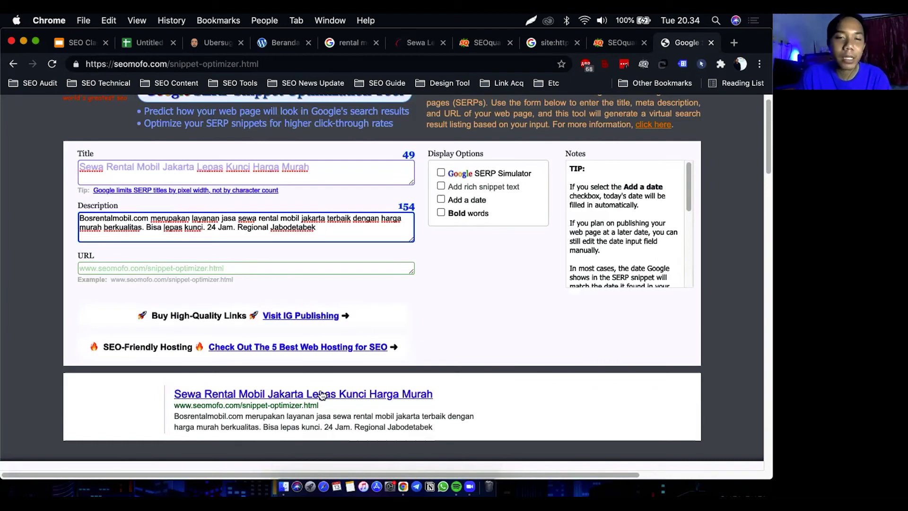
pyautogui.click(400, 206)
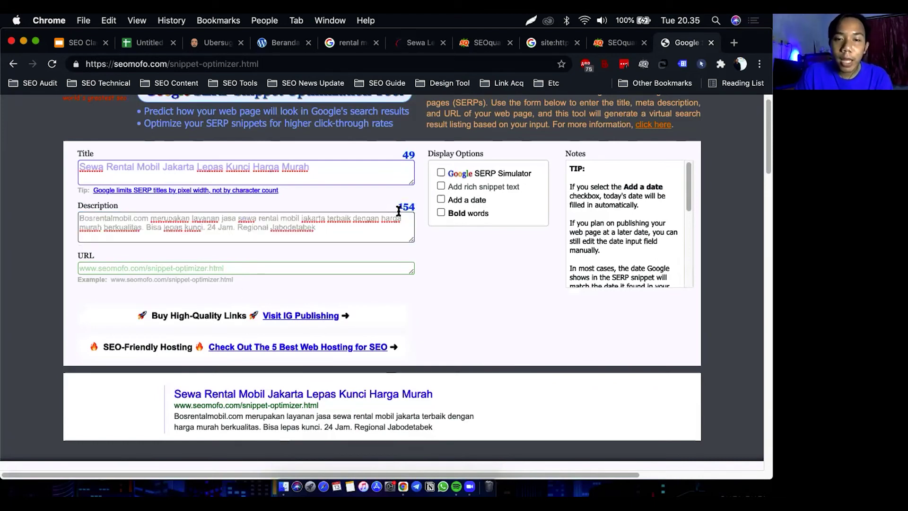
pyautogui.moveTo(397, 207)
pyautogui.mouseDown()
pyautogui.moveTo(414, 206)
pyautogui.moveTo(399, 347)
pyautogui.moveTo(413, 204)
pyautogui.mouseUp()
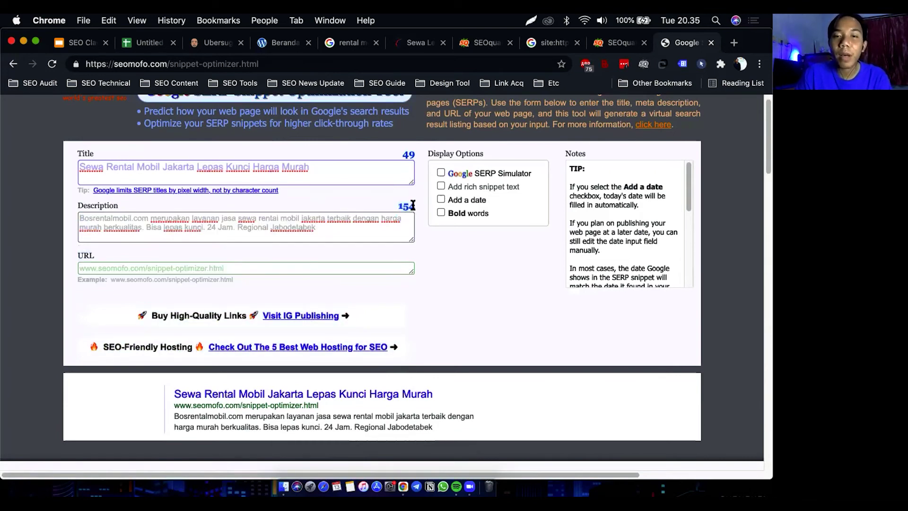
pyautogui.tripleClick(406, 204)
pyautogui.click(435, 260)
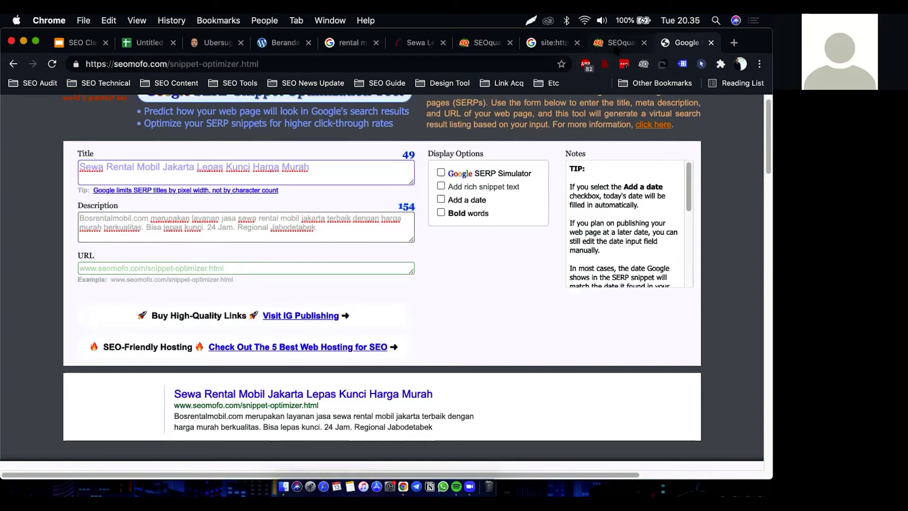
# Compare the titles and descriptions in the "rental mobil jakarta" Google results with the drafted snippet in the optimizer
pyautogui.click(344, 52)
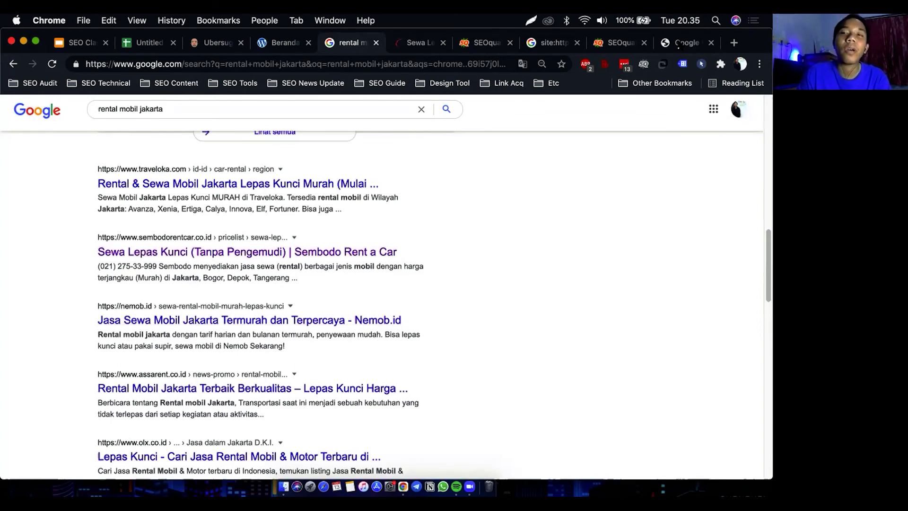
pyautogui.click(678, 43)
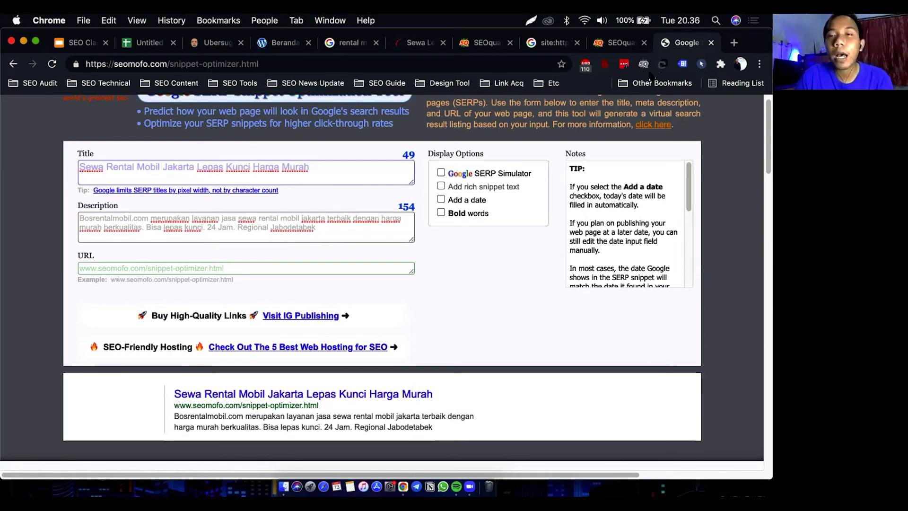
pyautogui.click(365, 46)
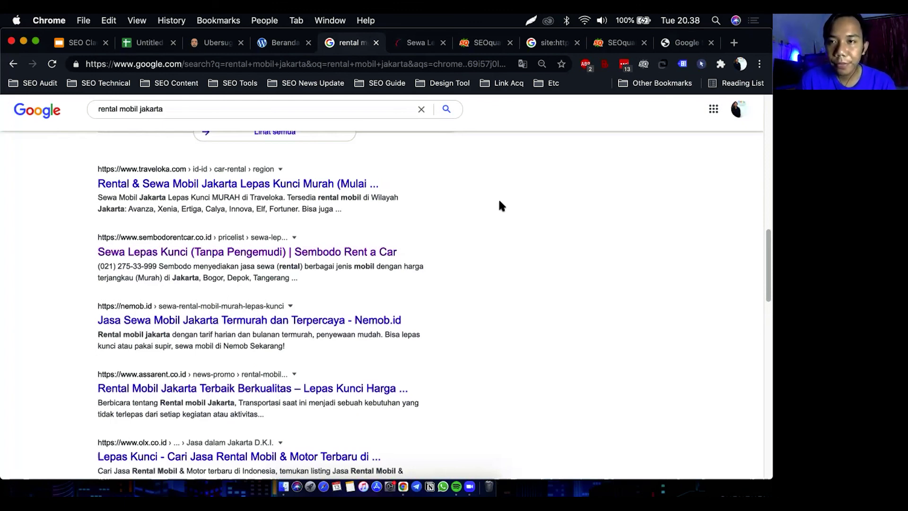
# Rename the untitled keyword spreadsheet with the person's name followed by "- Site Audit SEO"
pyautogui.click(143, 44)
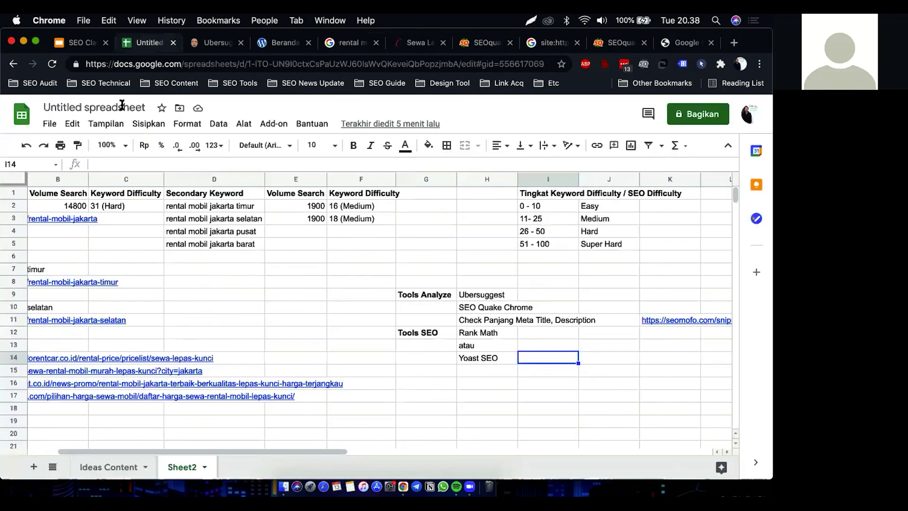
pyautogui.click(122, 108)
pyautogui.write('Suhail')
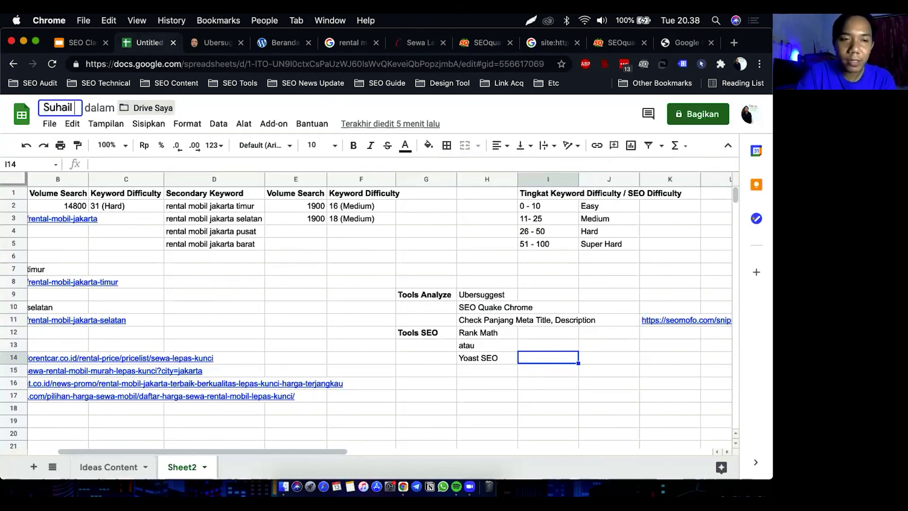
pyautogui.write(' - Site Aud')
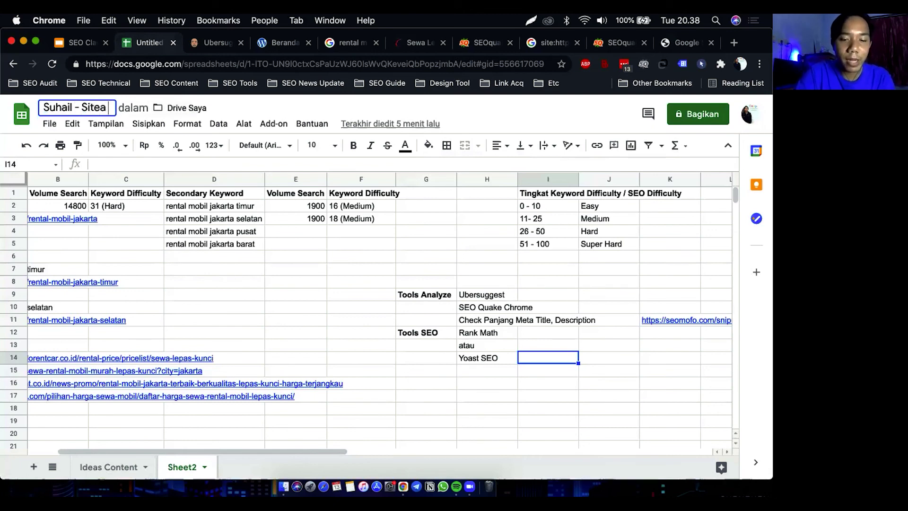
pyautogui.write('it SEO')
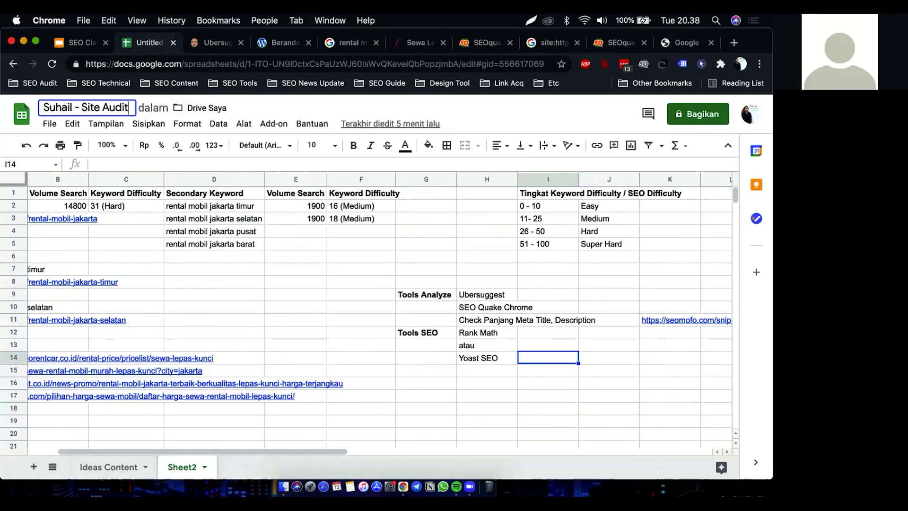
pyautogui.press('Return')
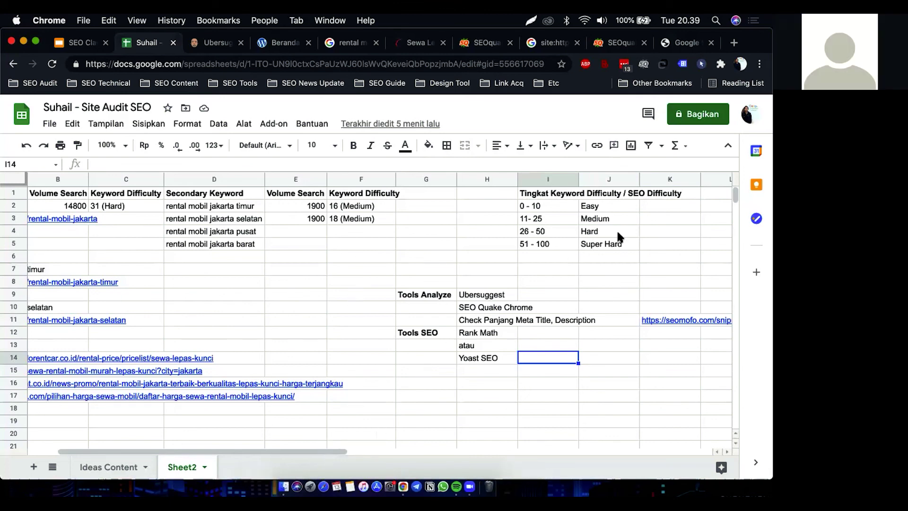
# Switch to the Zoom meeting
pyautogui.click(469, 480)
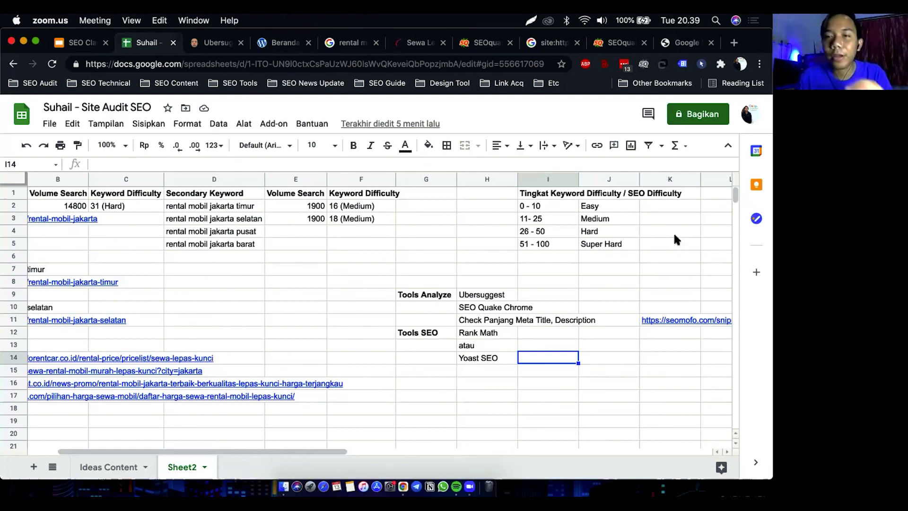